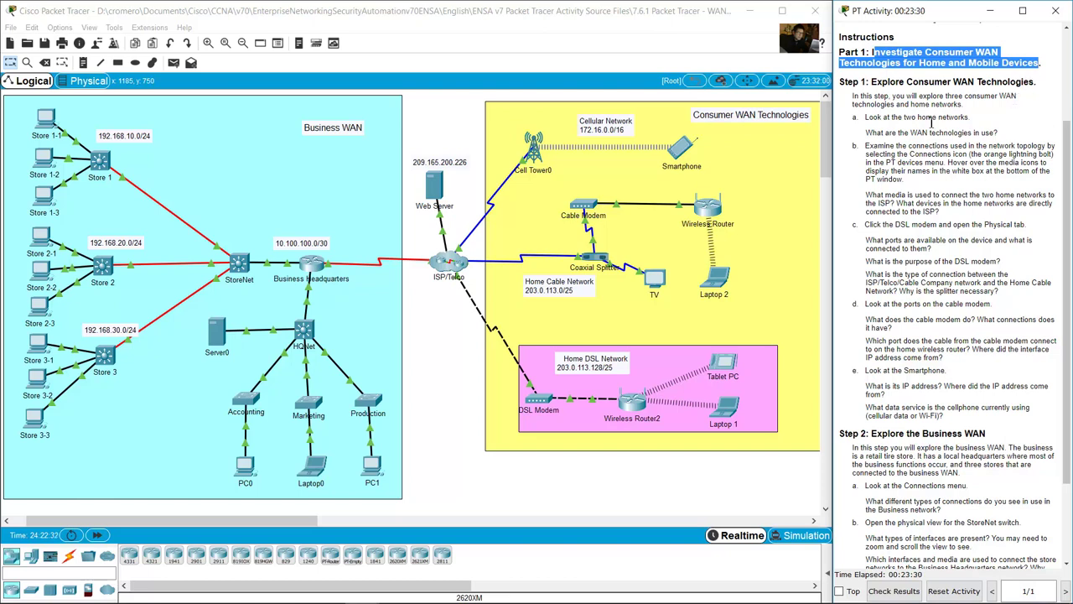
# Read the Step 1 heading and its first task, and look at the two home networks in the Consumer WAN Technologies area
pyautogui.moveTo(872, 83); pyautogui.dragTo(1030, 80)
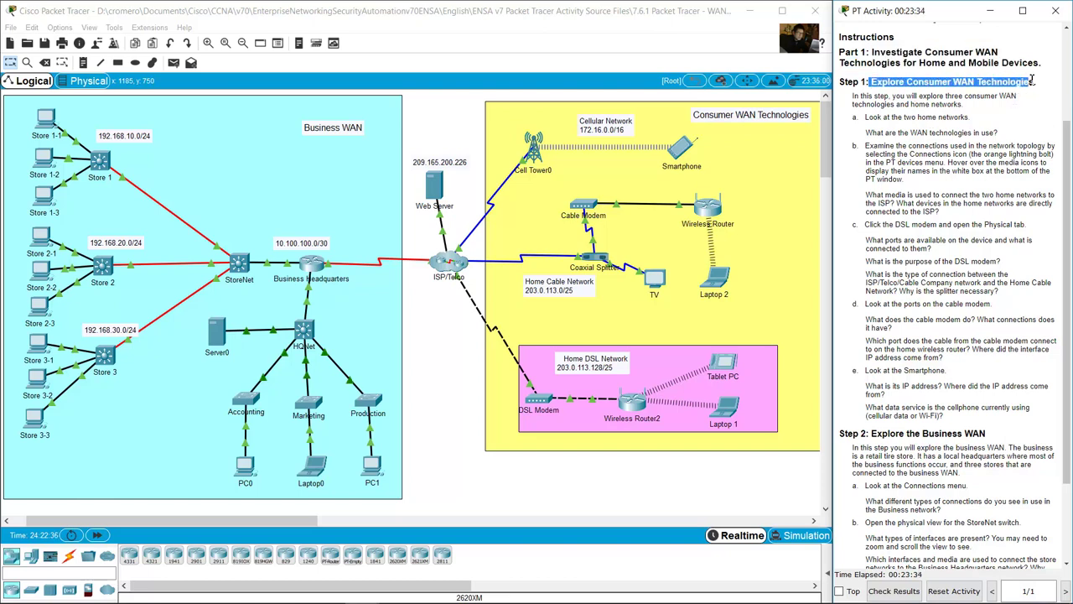
pyautogui.scroll(-1, 935, 164)
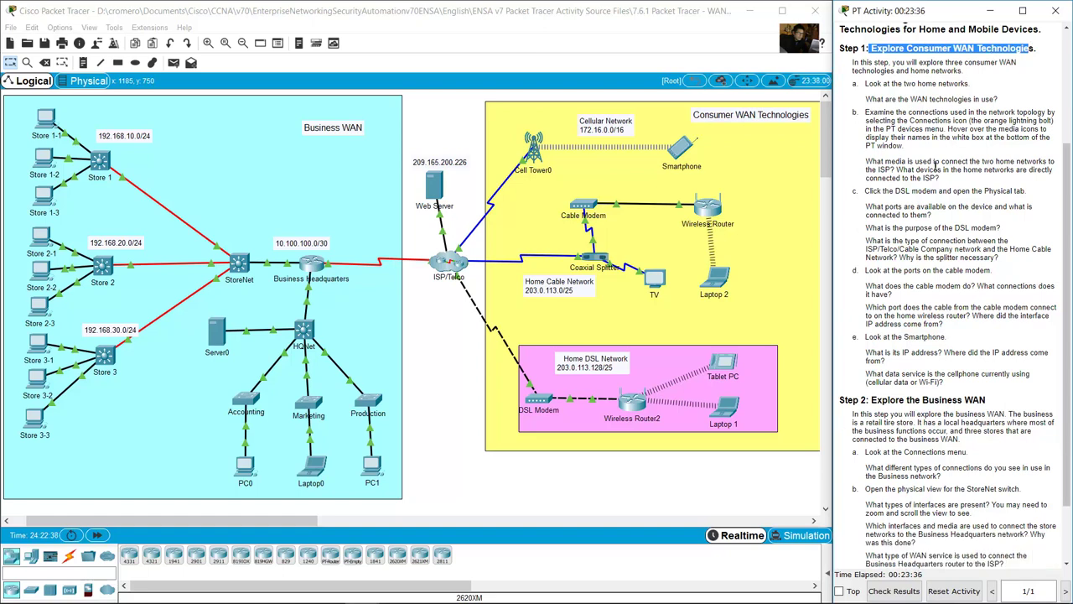
pyautogui.moveTo(864, 84); pyautogui.dragTo(973, 82)
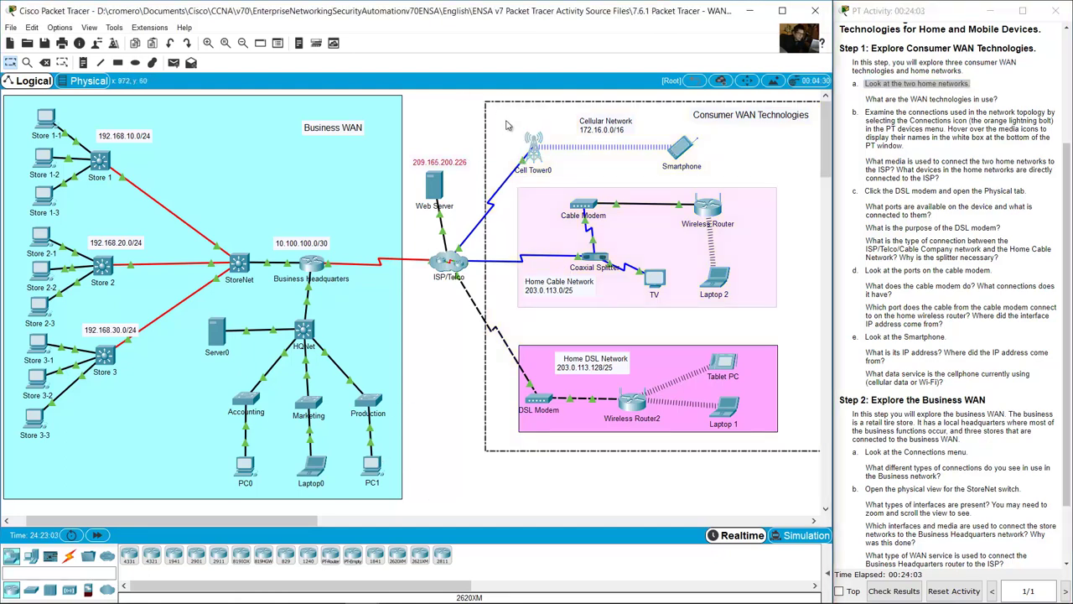
pyautogui.doubleClick(742, 119)
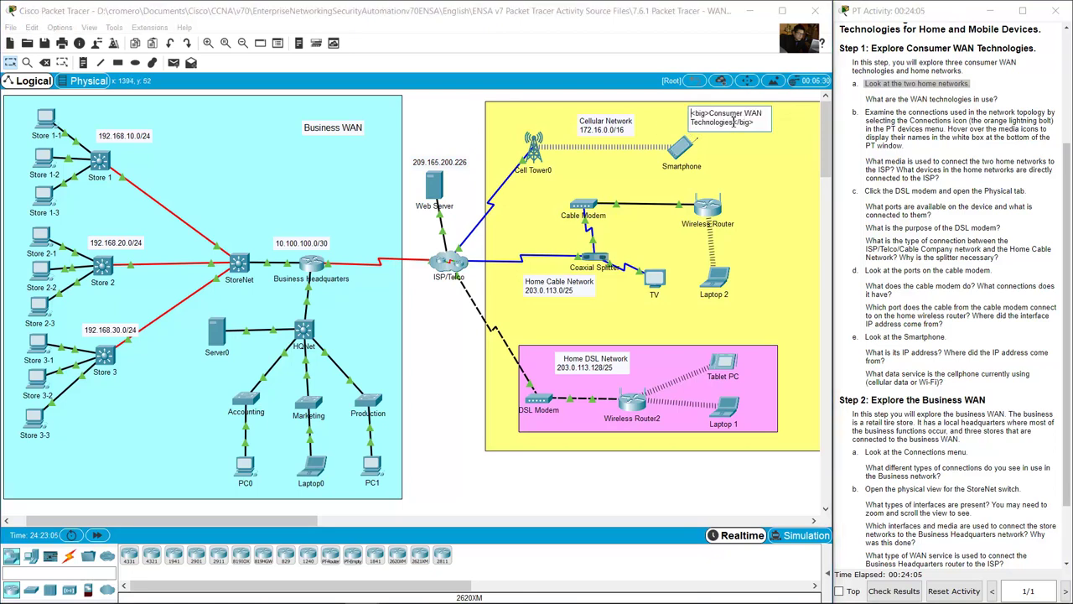
pyautogui.click(449, 126)
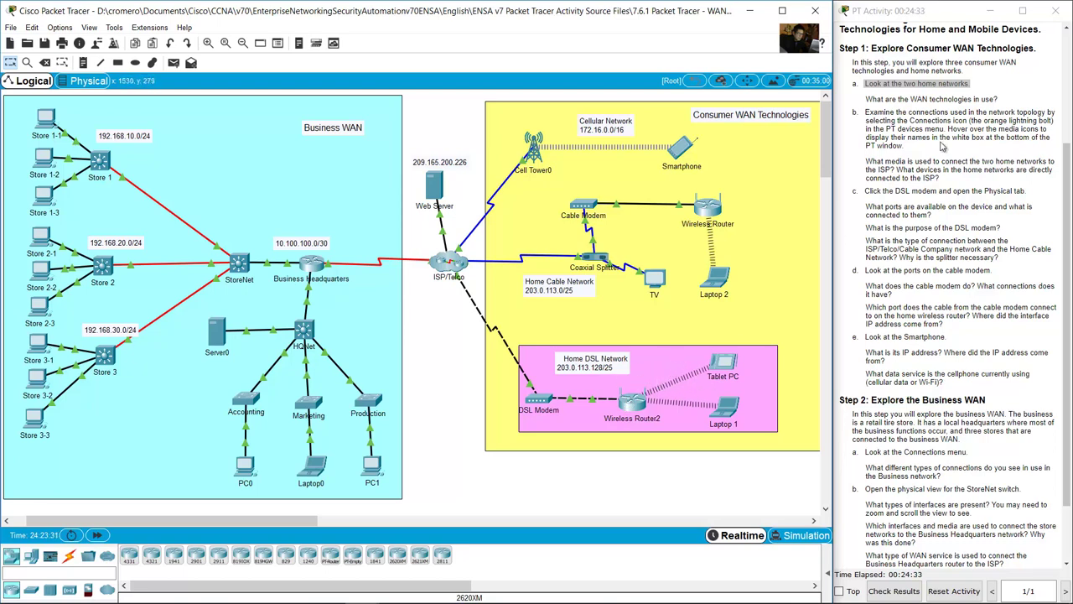
# Read the question about WAN technologies in use and examine the labels of the Home Cable and Home DSL networks
pyautogui.click(894, 94)
pyautogui.moveTo(868, 102); pyautogui.dragTo(1000, 101)
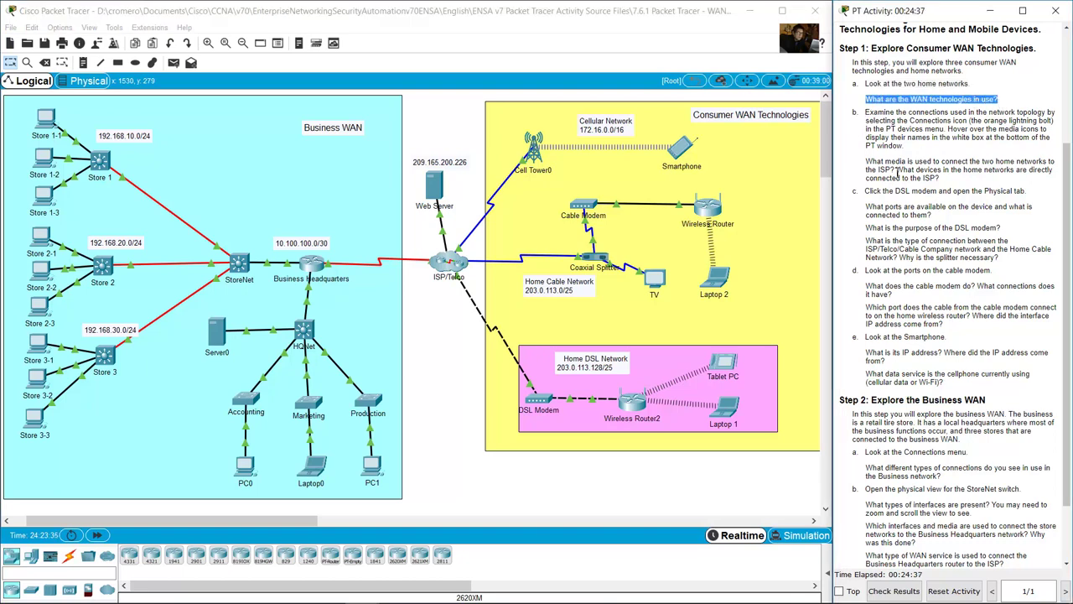
pyautogui.click(741, 335)
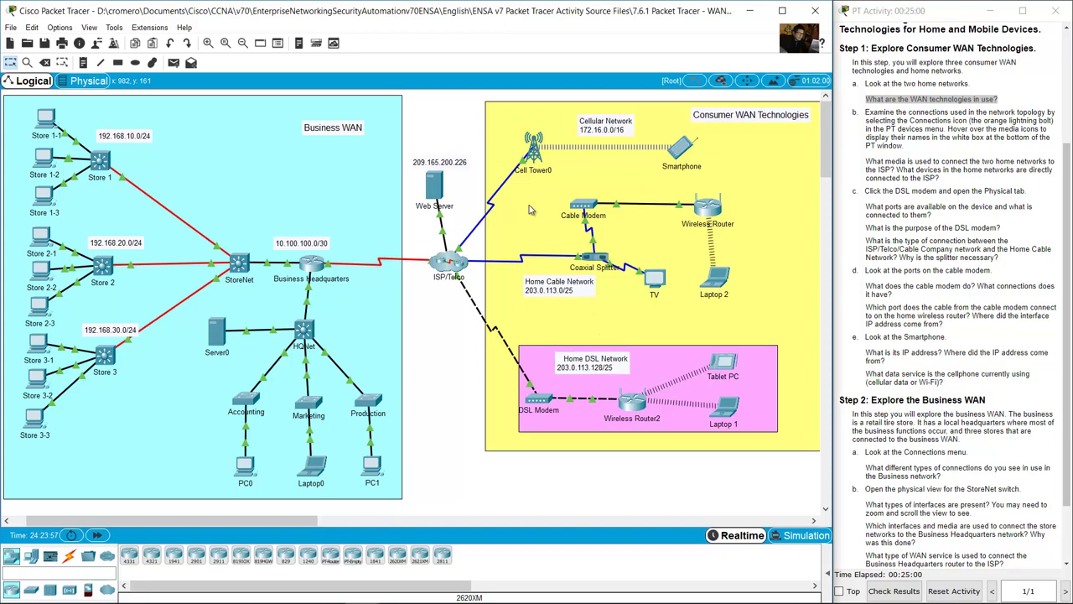
pyautogui.click(547, 290)
pyautogui.moveTo(544, 281); pyautogui.dragTo(569, 286)
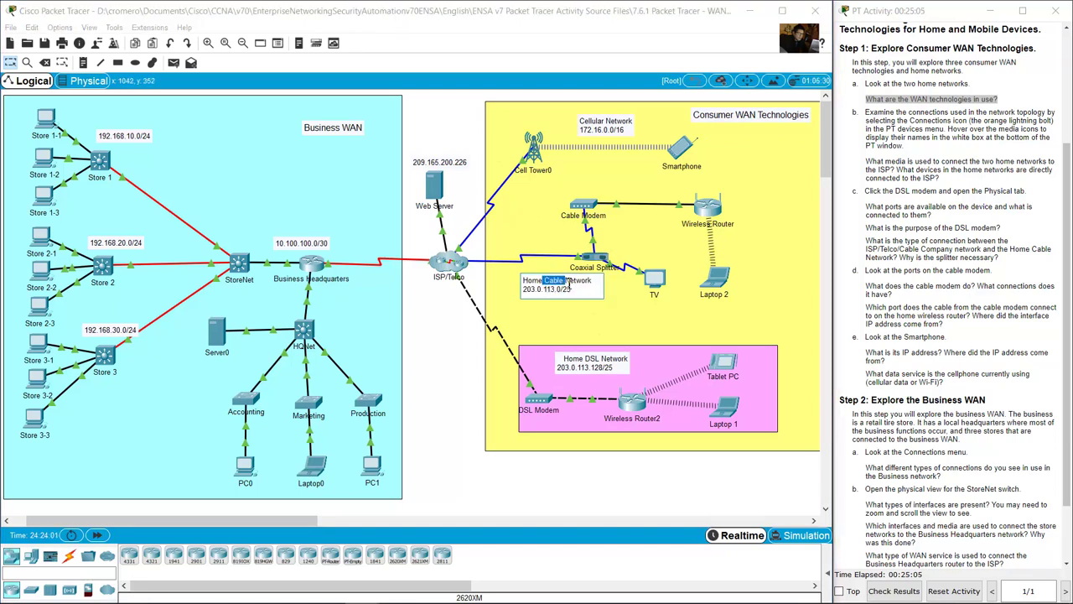
pyautogui.click(566, 363)
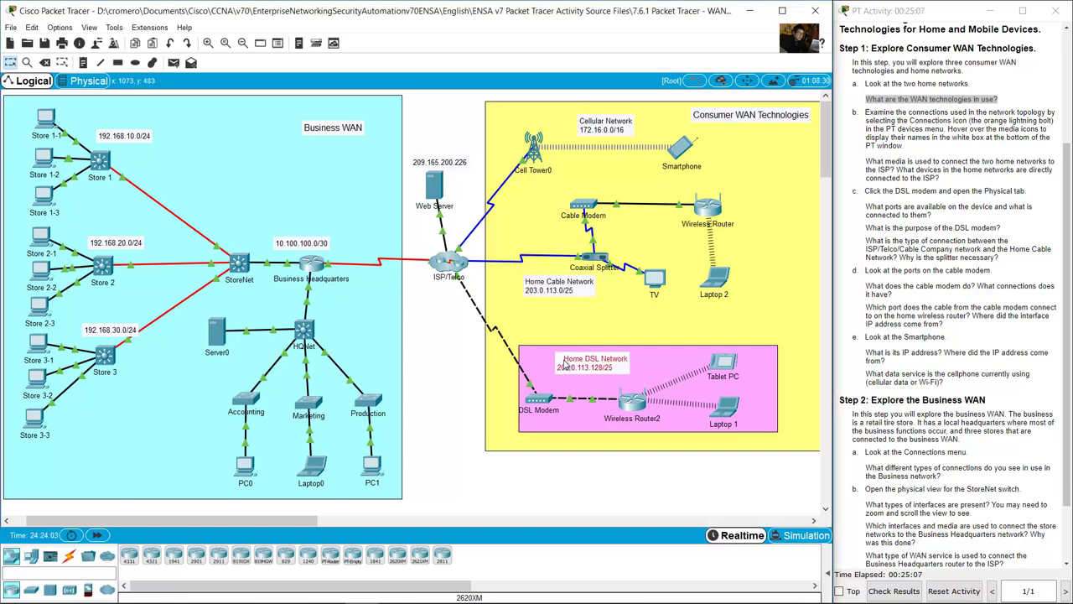
pyautogui.moveTo(562, 357); pyautogui.dragTo(599, 356)
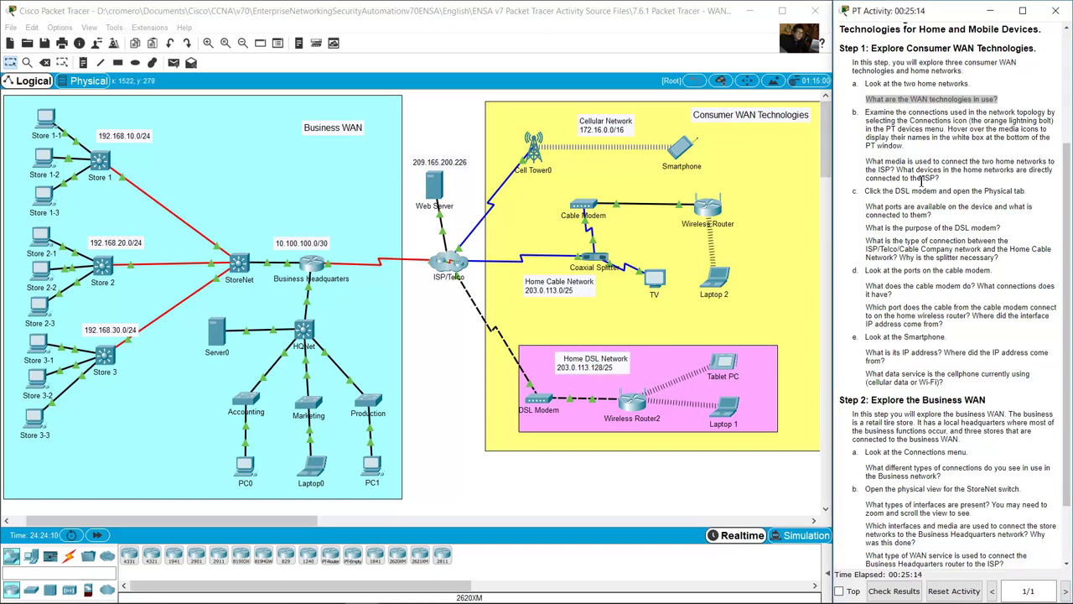
# Read task b, show the available connection types, and examine the media linking the two home networks to the ISP
pyautogui.click(919, 178)
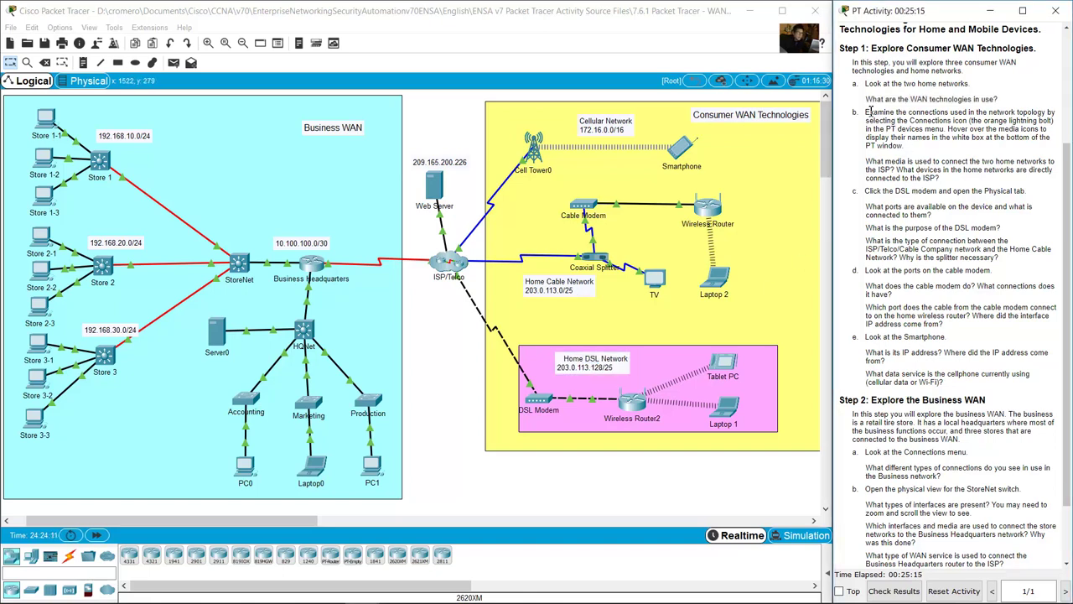
pyautogui.moveTo(875, 112); pyautogui.dragTo(964, 120)
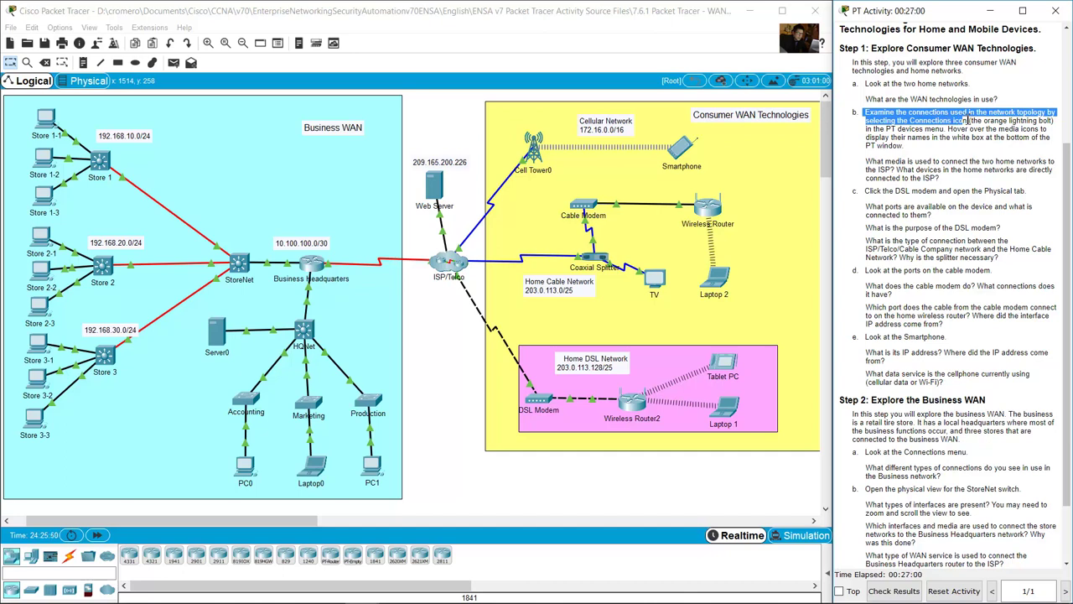
pyautogui.scroll(-1, 957, 144)
pyautogui.moveTo(872, 128); pyautogui.dragTo(897, 139)
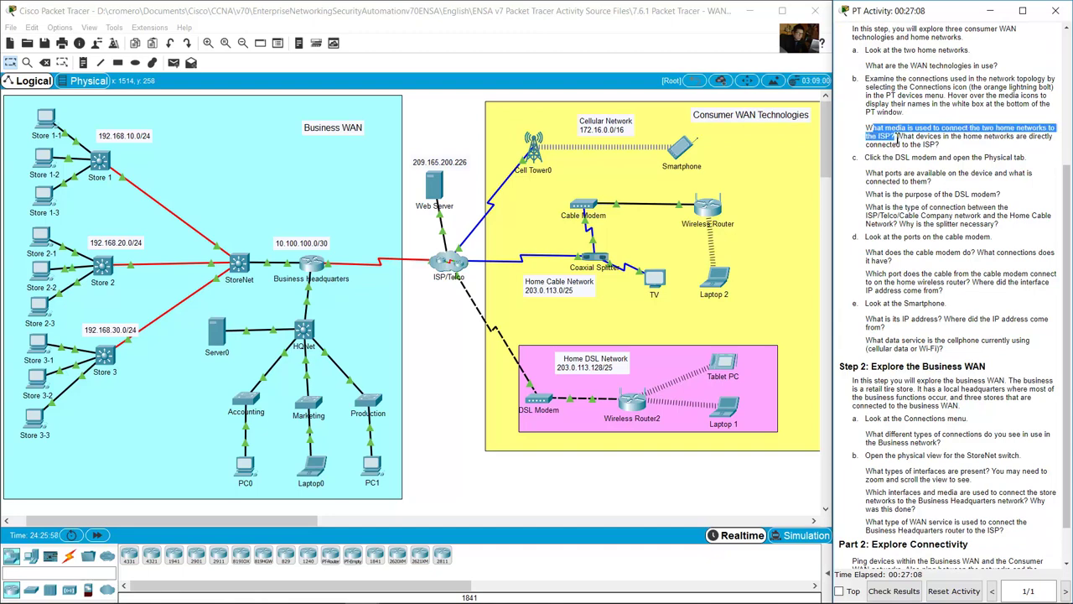
pyautogui.click(446, 347)
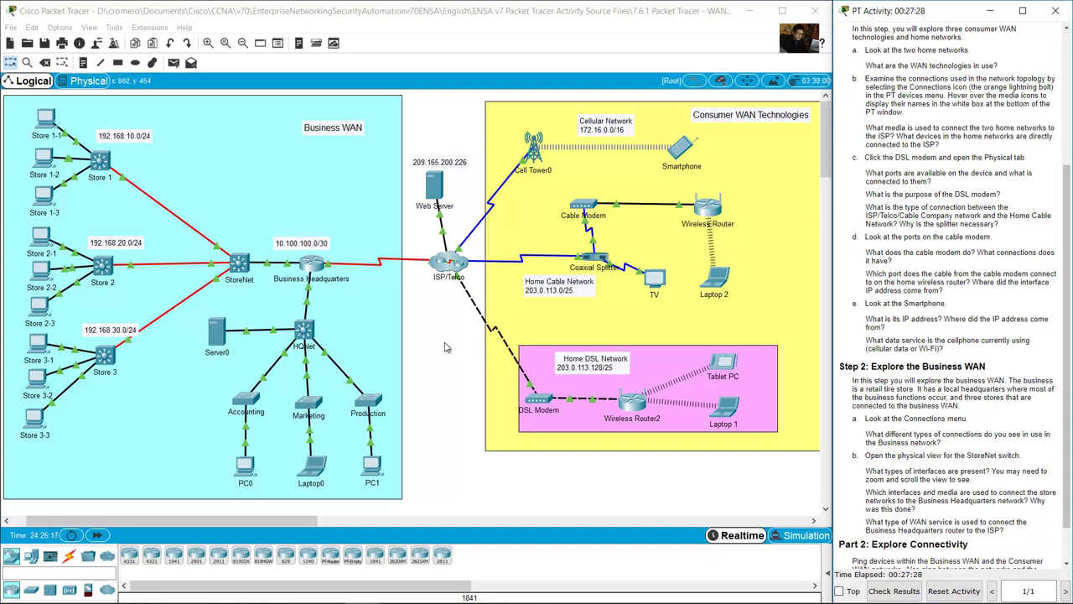
pyautogui.click(69, 558)
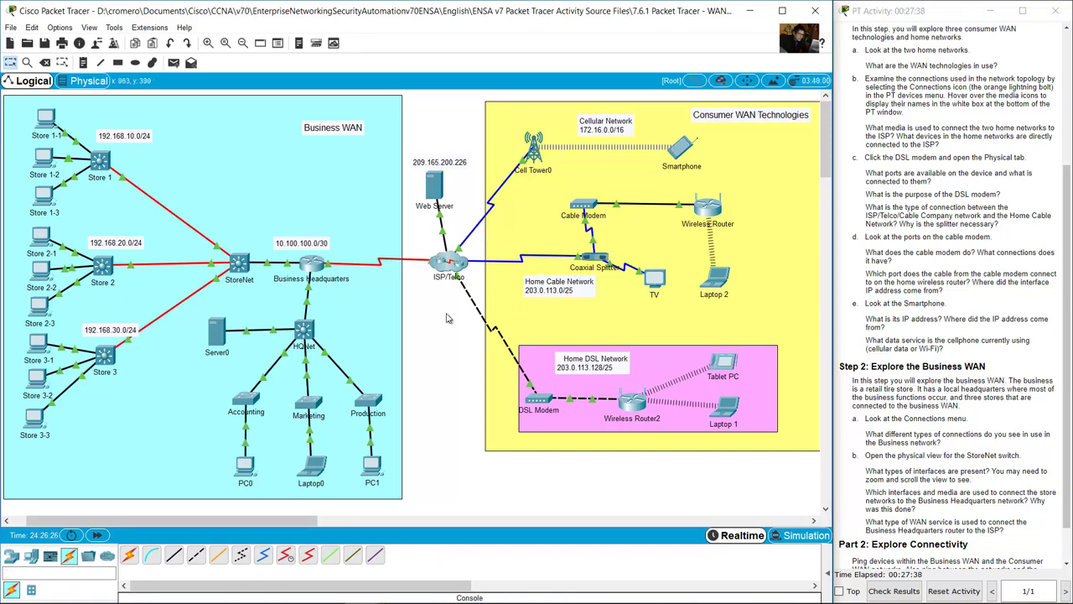
pyautogui.moveTo(536, 267)
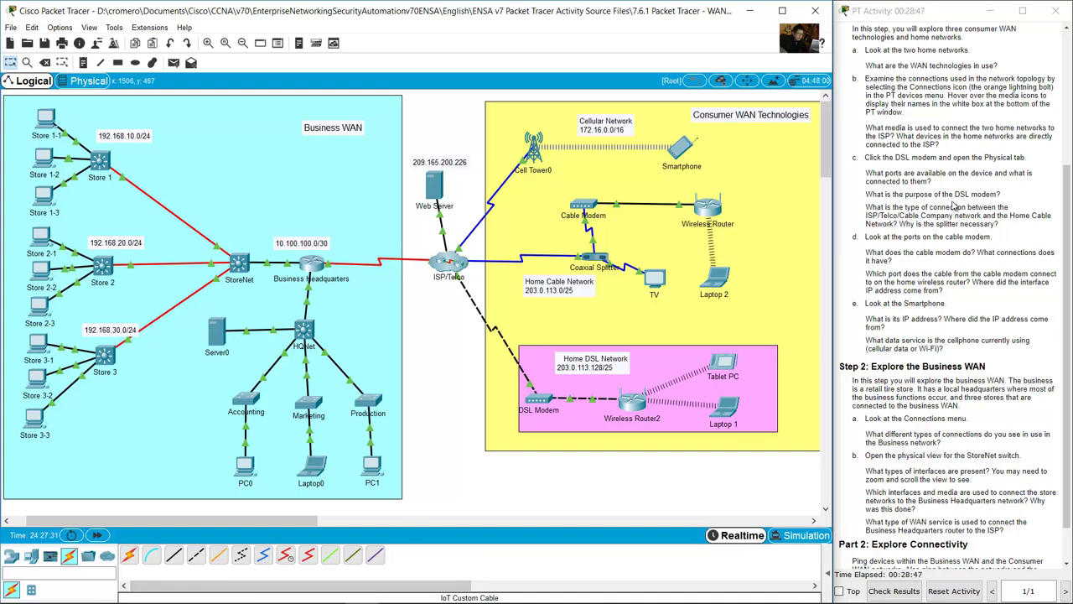
# Read the question about directly connected home devices and trace the ISP/Telco link into the Home Cable Network
pyautogui.moveTo(897, 137); pyautogui.dragTo(942, 148)
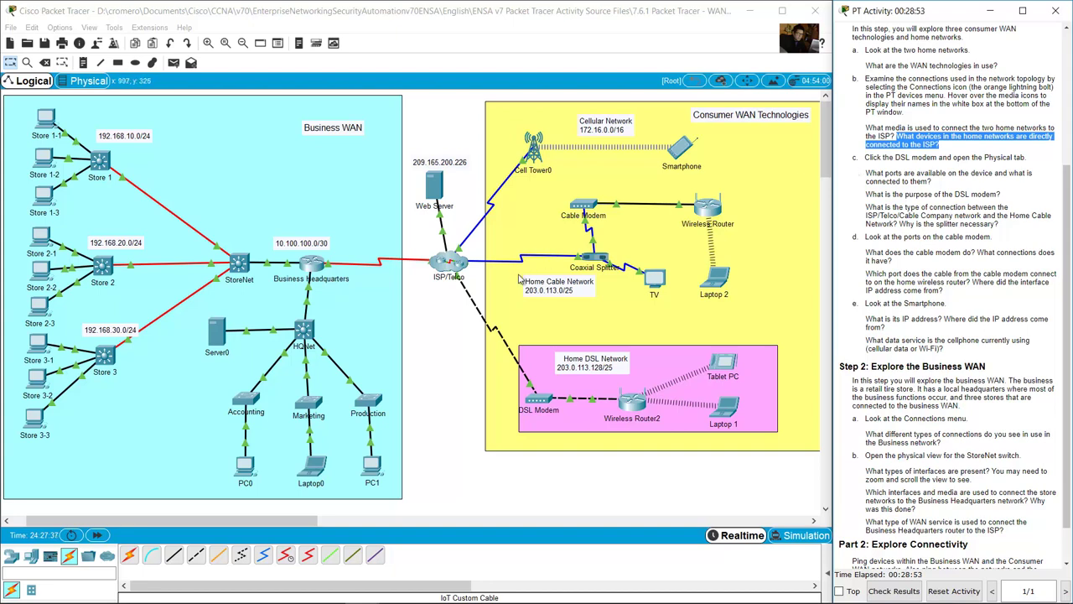
pyautogui.moveTo(458, 327); pyautogui.dragTo(441, 246)
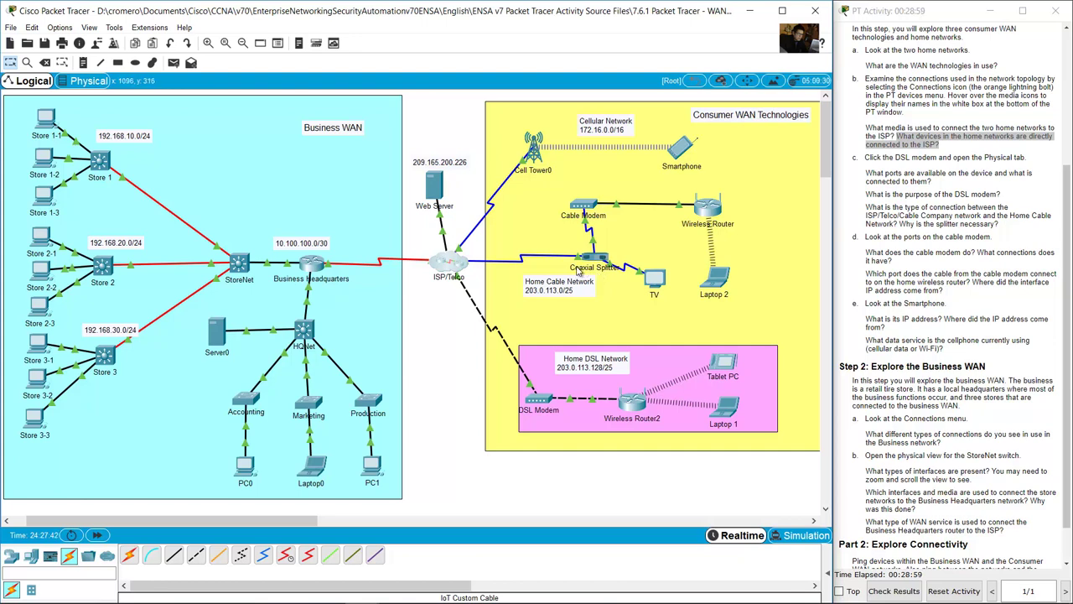
pyautogui.moveTo(579, 283)
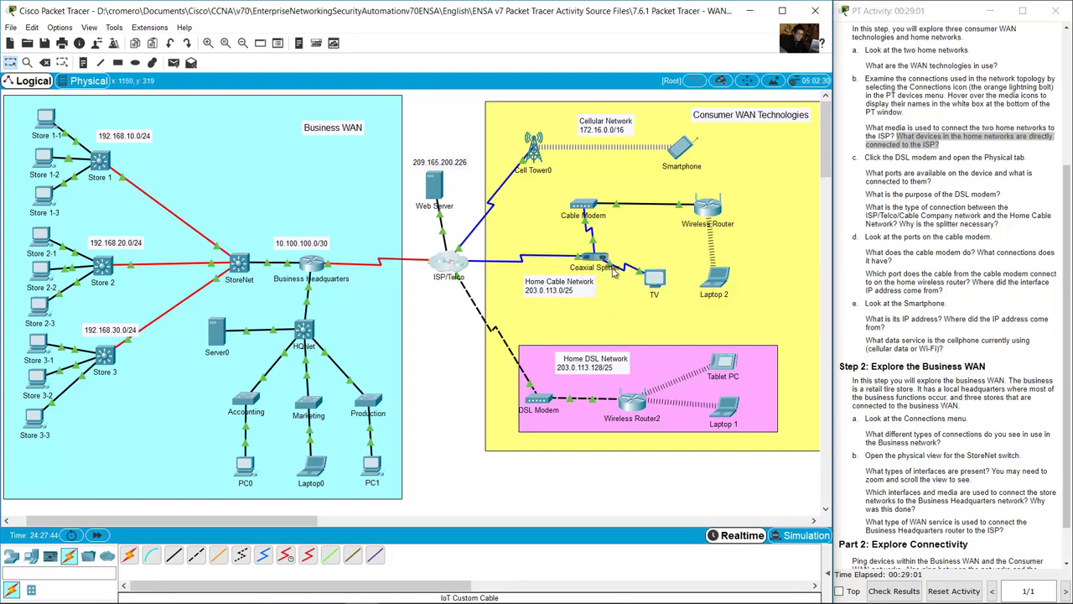
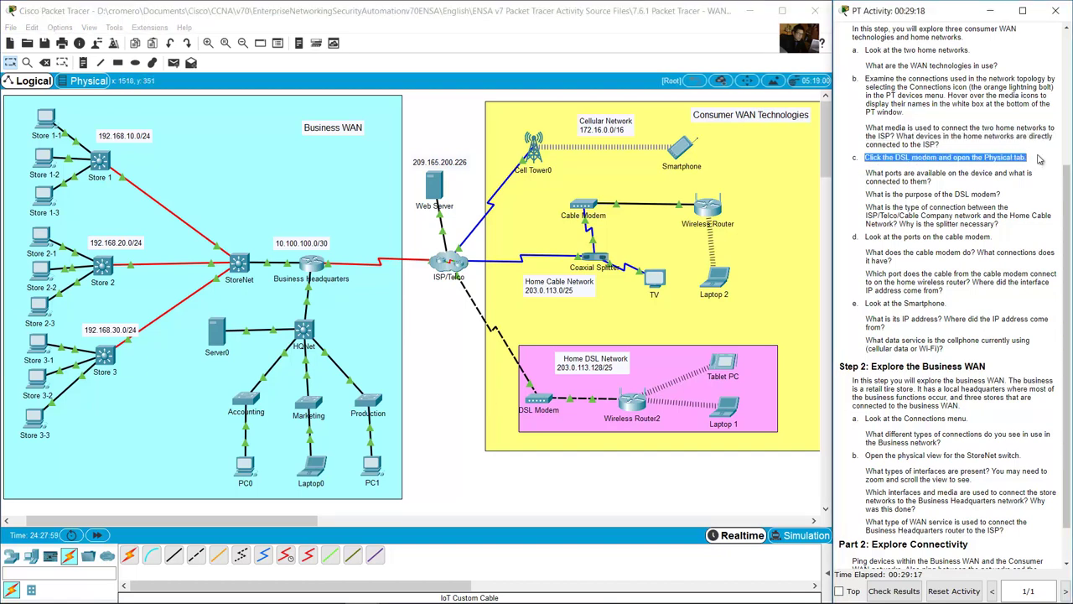
# Open the DSL modem's physical view, enlarge it, and examine which ports the device has
pyautogui.click(555, 461)
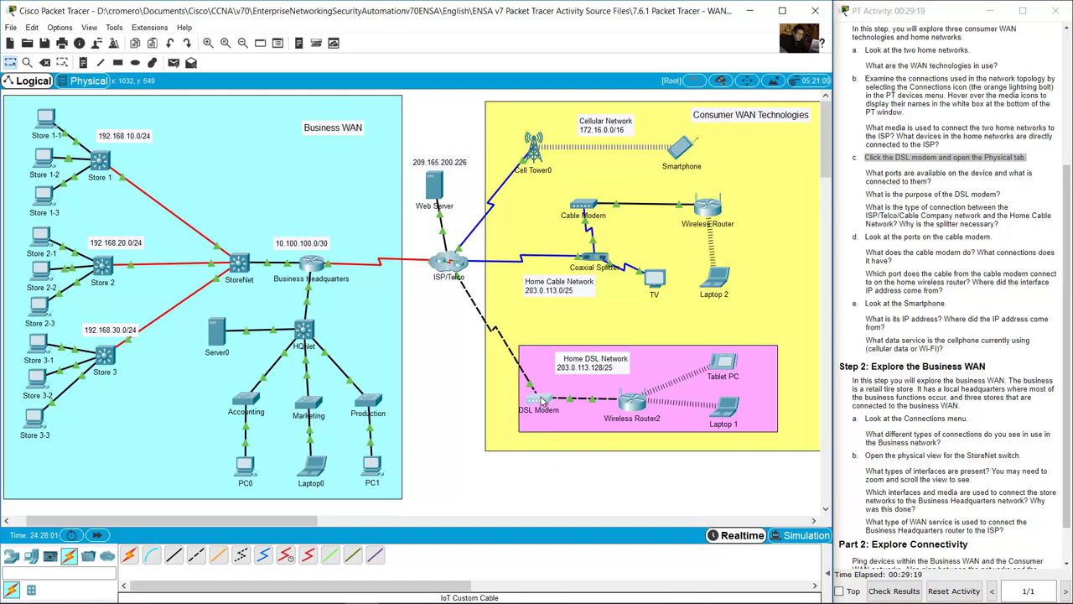
pyautogui.click(542, 400)
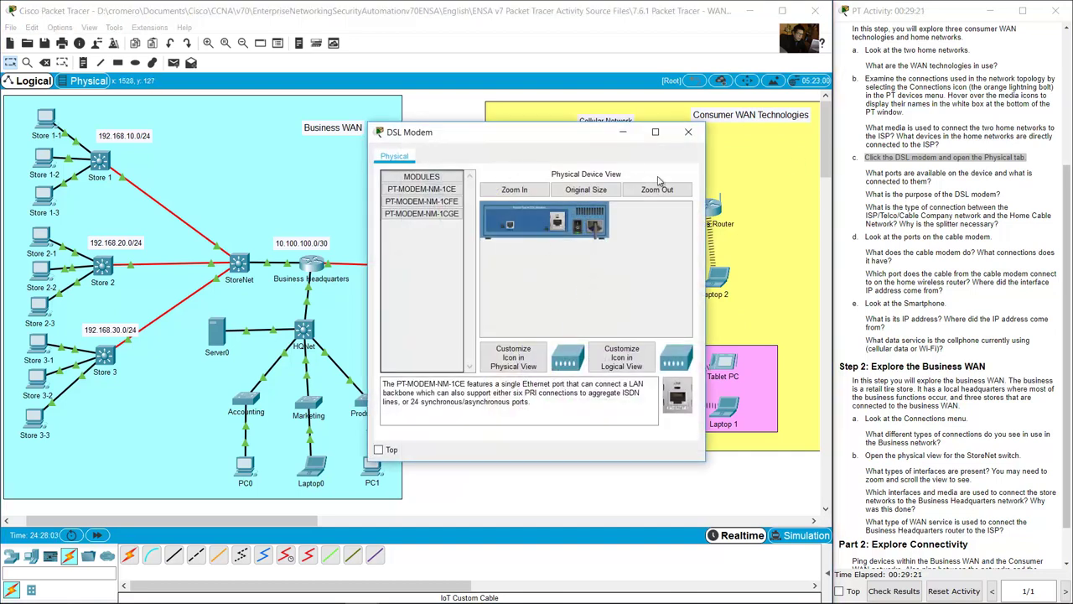
pyautogui.click(869, 176)
pyautogui.moveTo(870, 175); pyautogui.dragTo(938, 186)
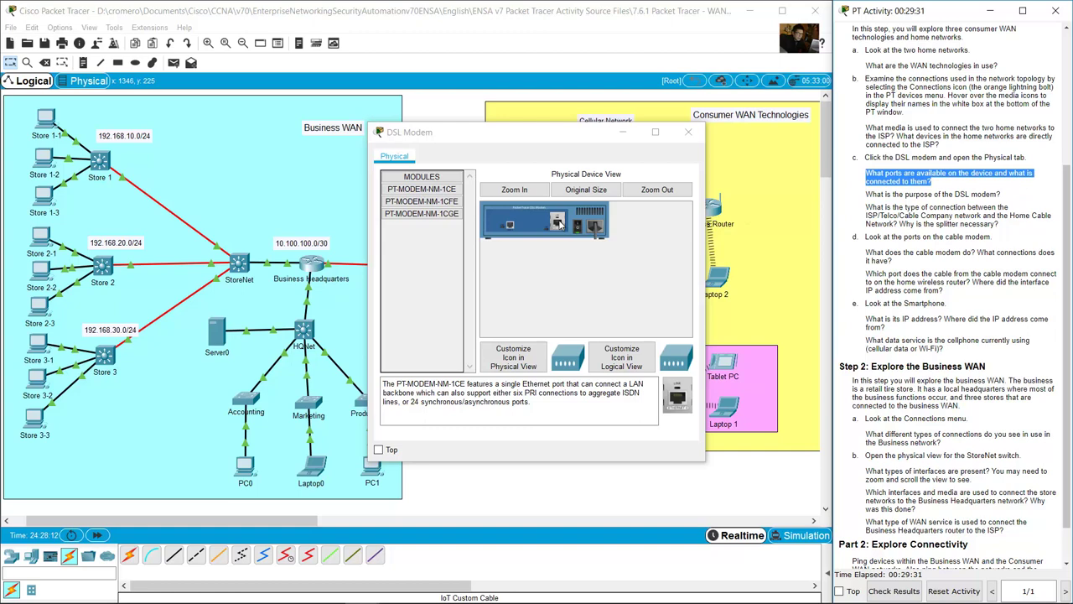
pyautogui.click(523, 191)
pyautogui.moveTo(481, 134); pyautogui.dragTo(175, 135)
pyautogui.moveTo(401, 216); pyautogui.dragTo(480, 216)
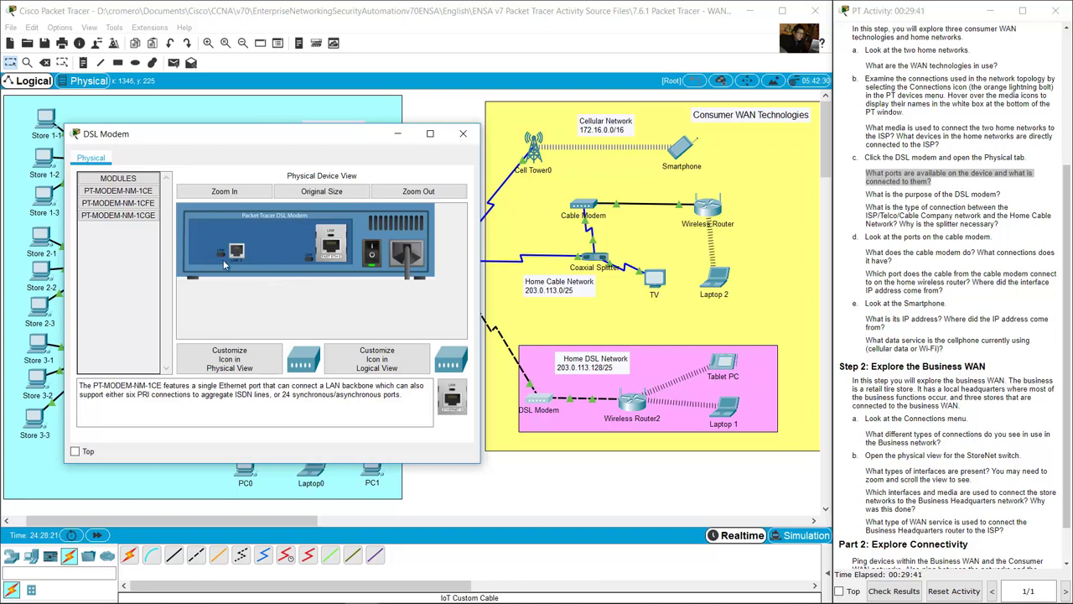
pyautogui.moveTo(398, 255); pyautogui.dragTo(336, 222)
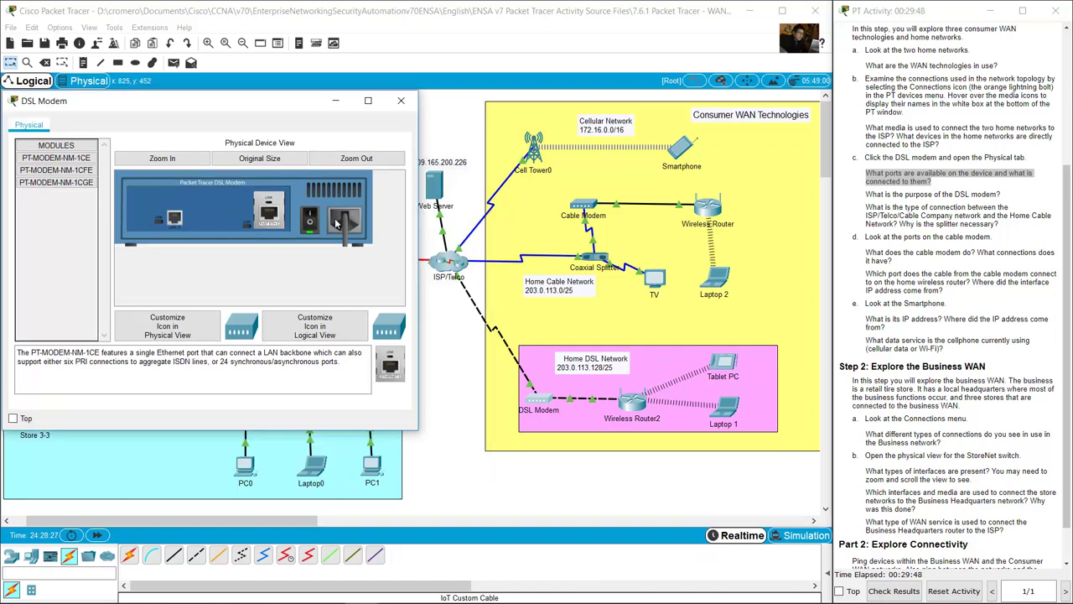
# Compare the DSL modem's ports with its links in the topology, close the modem, and read the question about its purpose
pyautogui.click(456, 319)
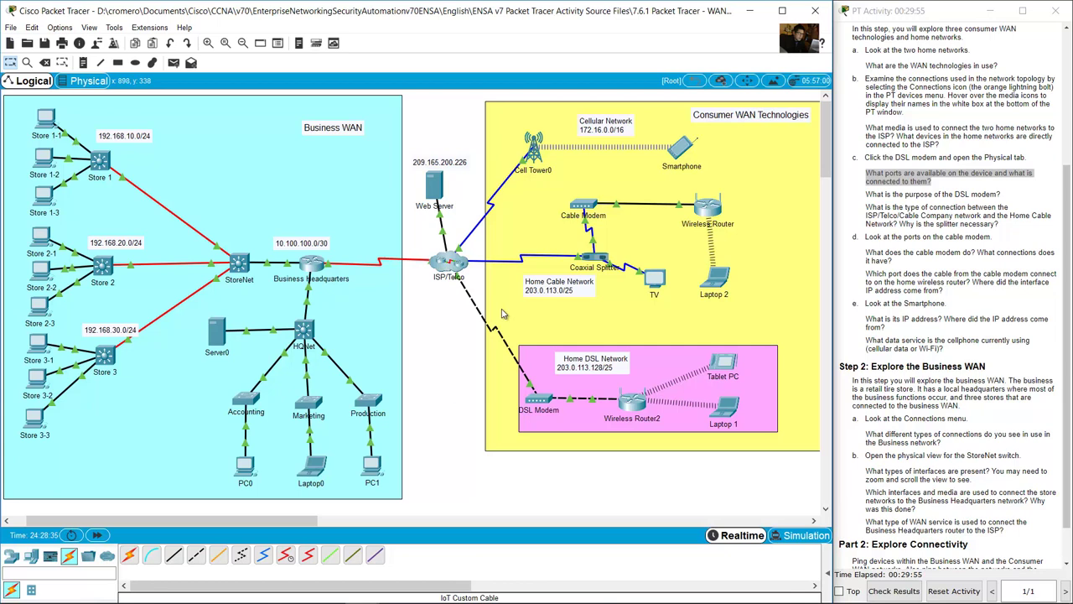
pyautogui.click(530, 392)
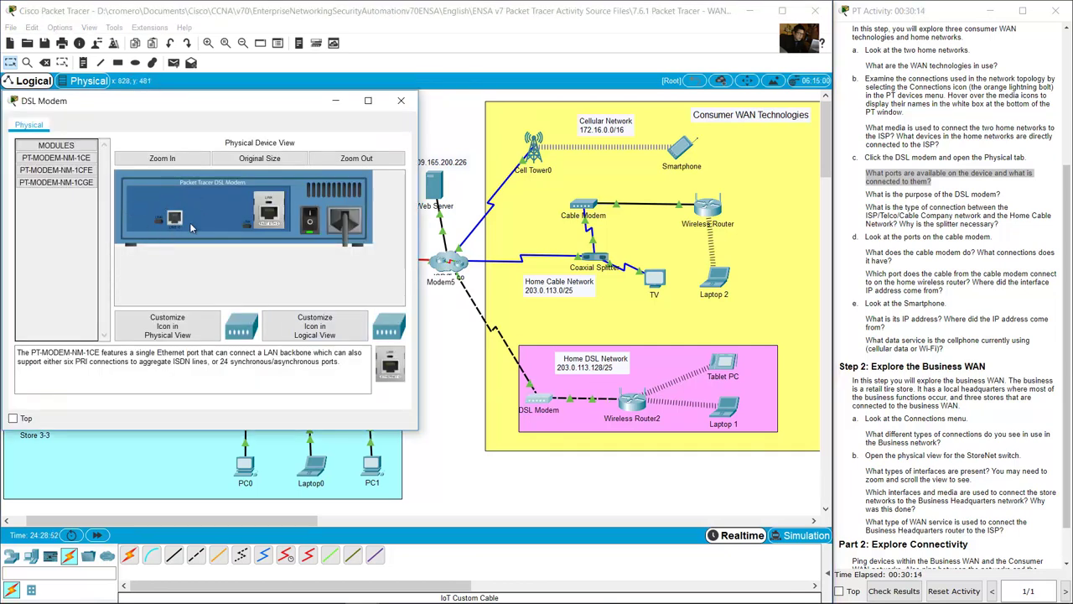
pyautogui.moveTo(460, 325); pyautogui.dragTo(425, 266)
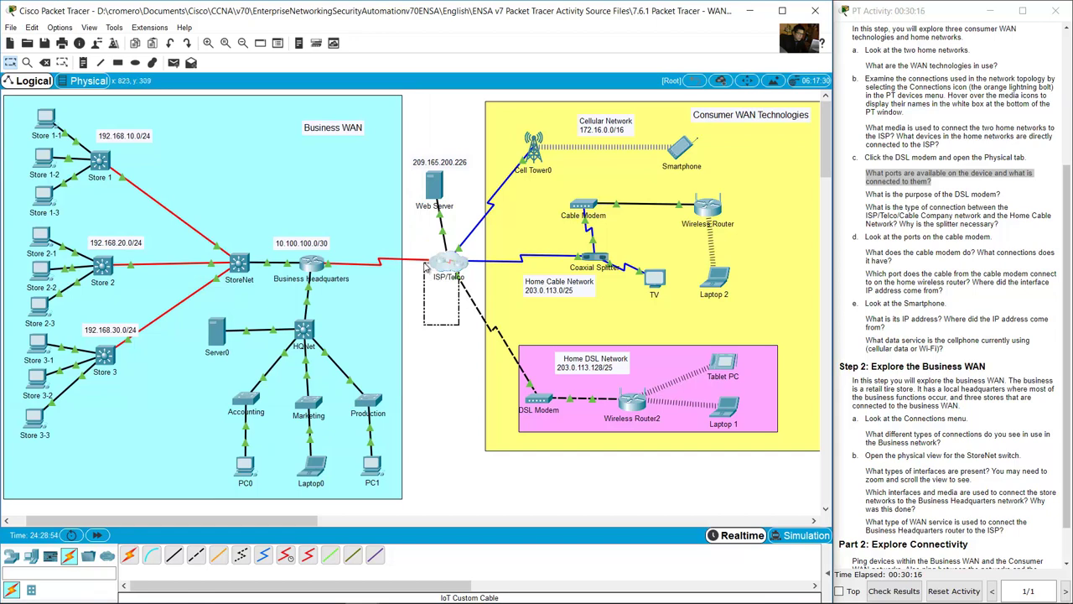
pyautogui.click(539, 396)
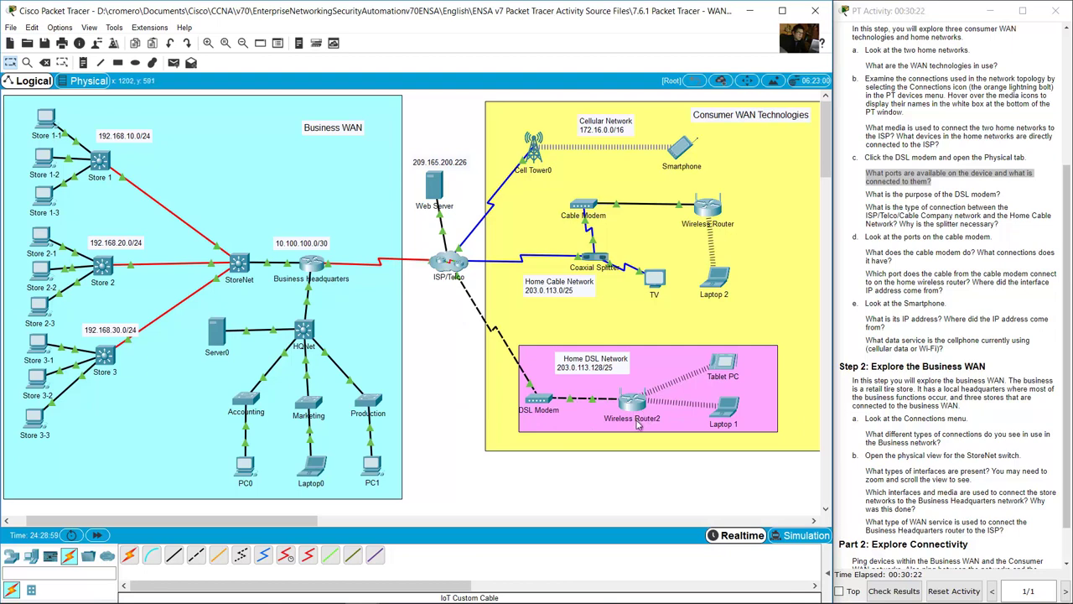
pyautogui.click(541, 402)
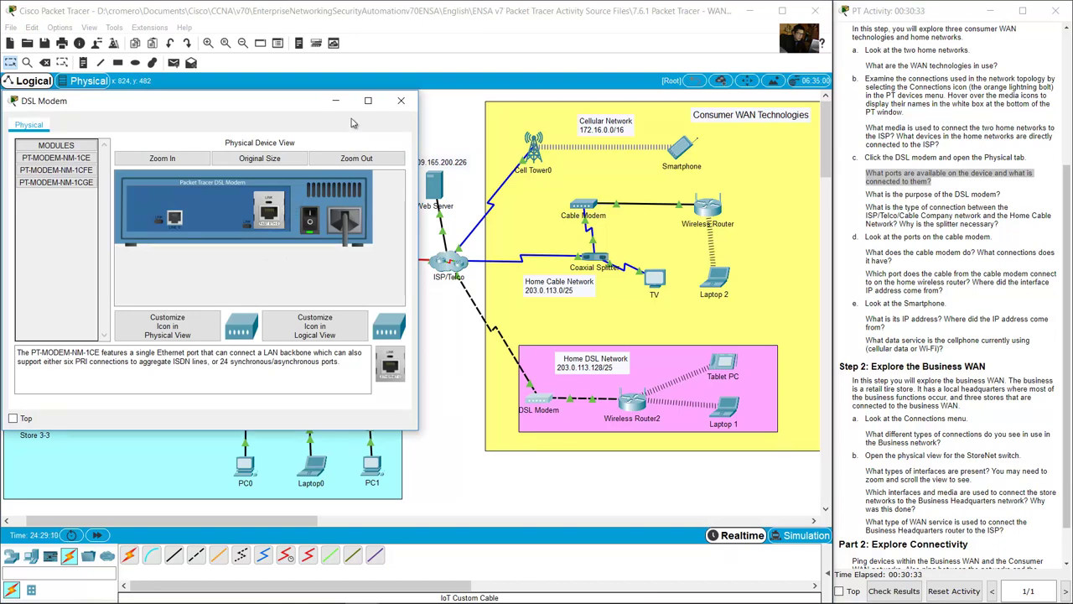
pyautogui.click(401, 100)
pyautogui.click(911, 213)
pyautogui.moveTo(873, 198); pyautogui.dragTo(1006, 197)
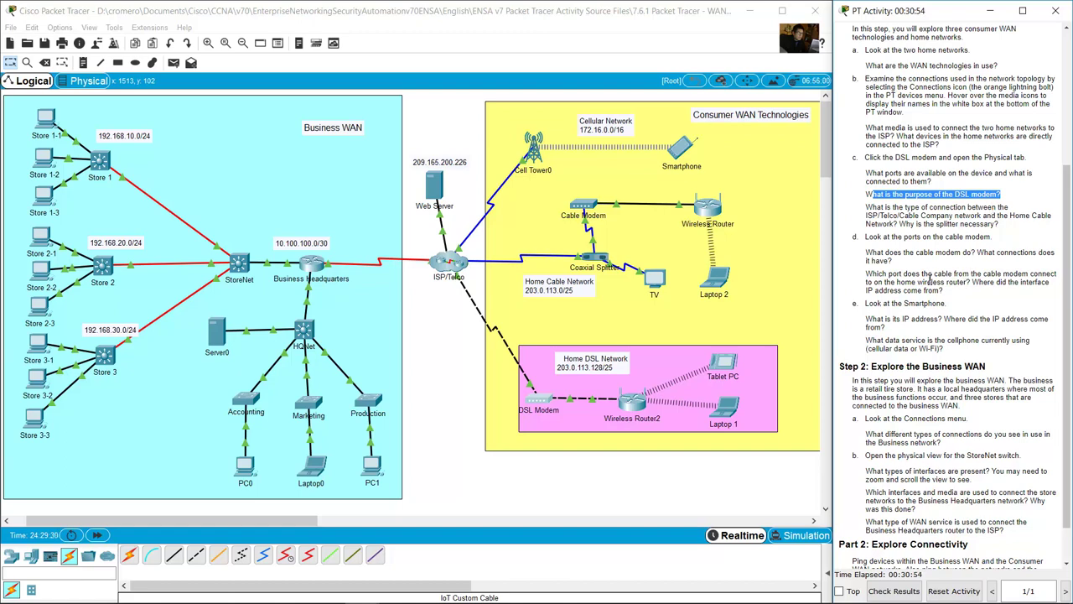
# Check the connection type between ISP/Telco and the Home Cable Network, and examine why the coaxial splitter is necessary
pyautogui.moveTo(866, 207); pyautogui.dragTo(902, 226)
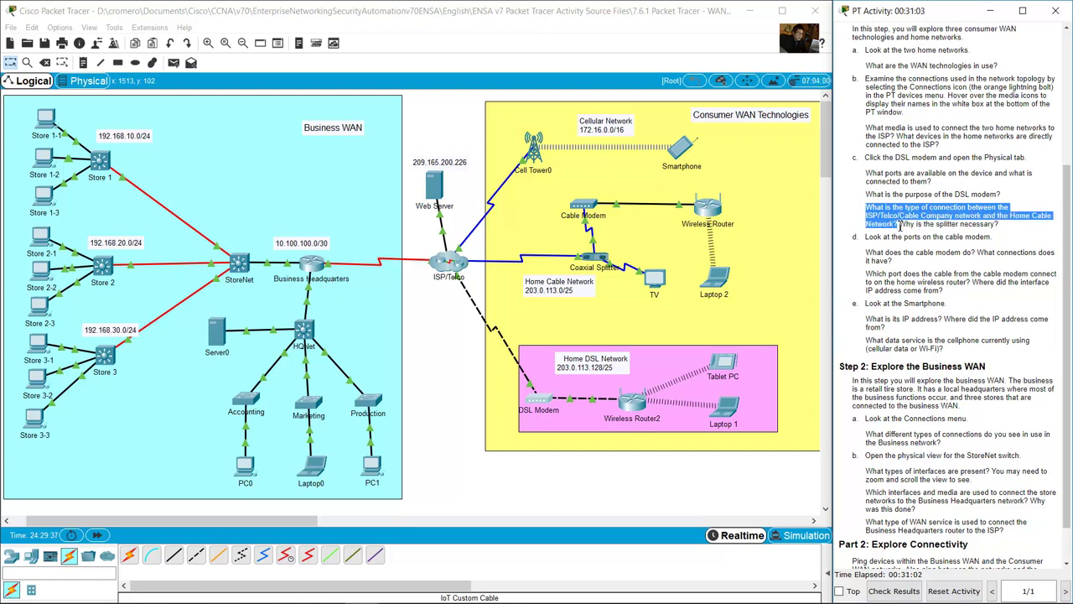
pyautogui.click(431, 311)
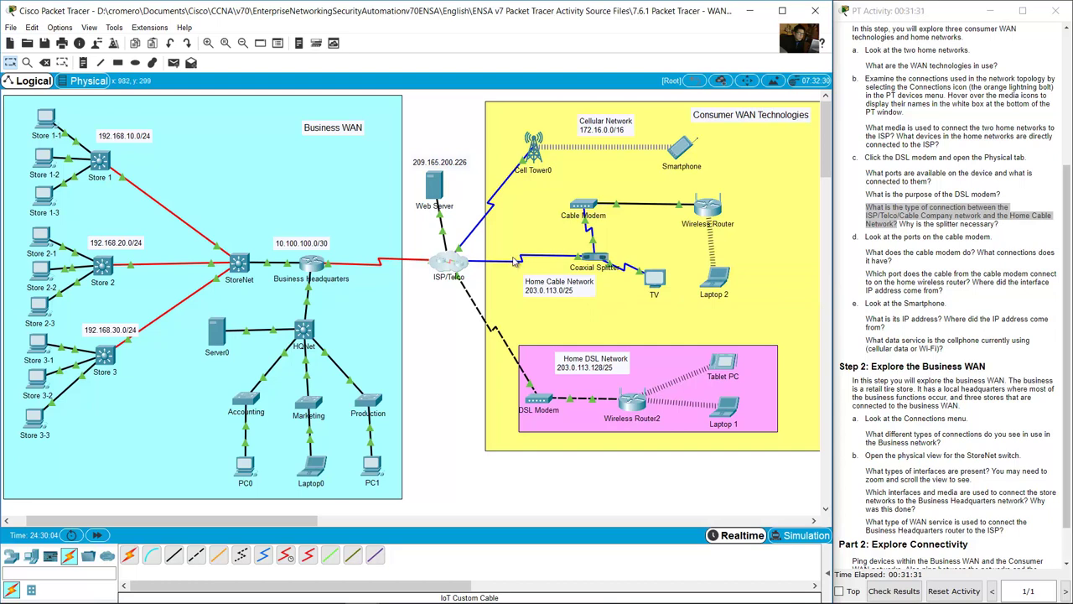
pyautogui.moveTo(524, 261)
pyautogui.click(936, 225)
pyautogui.moveTo(900, 225); pyautogui.dragTo(1005, 228)
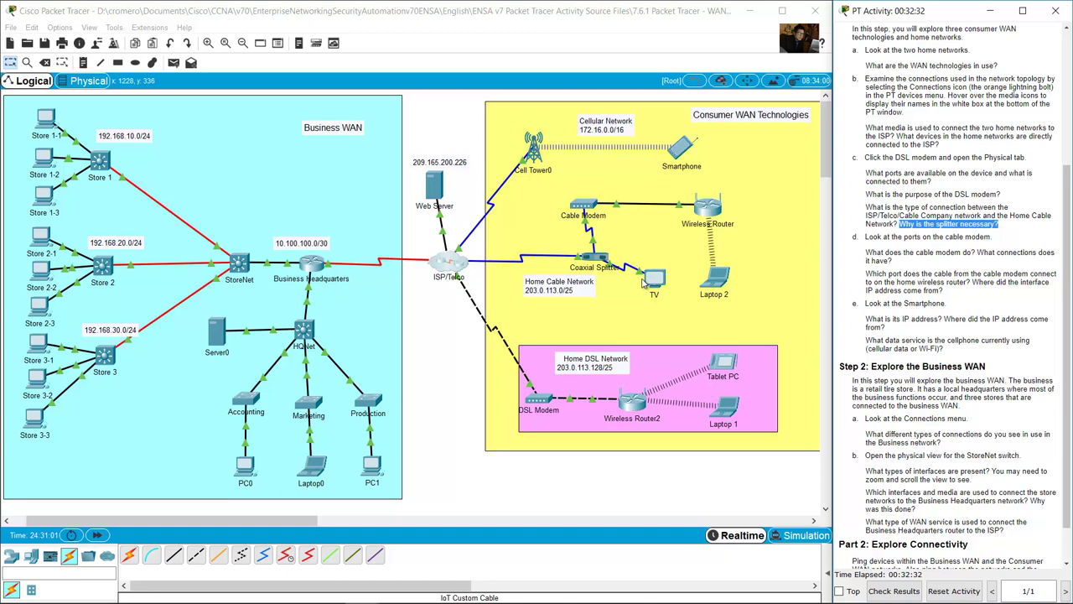
# Open the cable modem's physical view, examine its ports, and read the question about what the cable modem does
pyautogui.click(879, 239)
pyautogui.moveTo(935, 238); pyautogui.dragTo(986, 239)
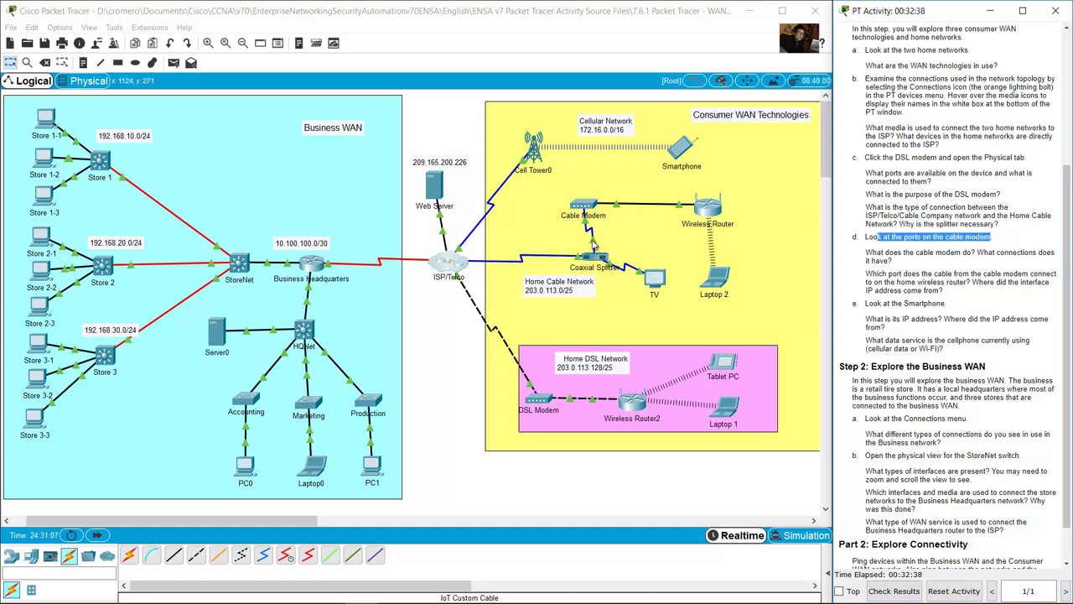
pyautogui.click(585, 207)
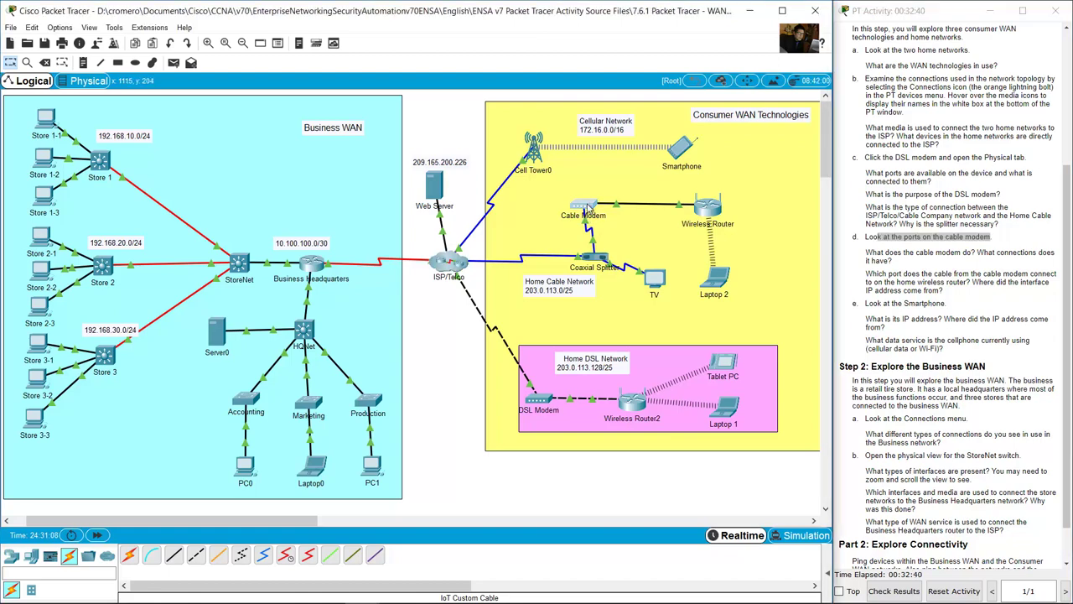
pyautogui.moveTo(369, 136); pyautogui.dragTo(226, 118)
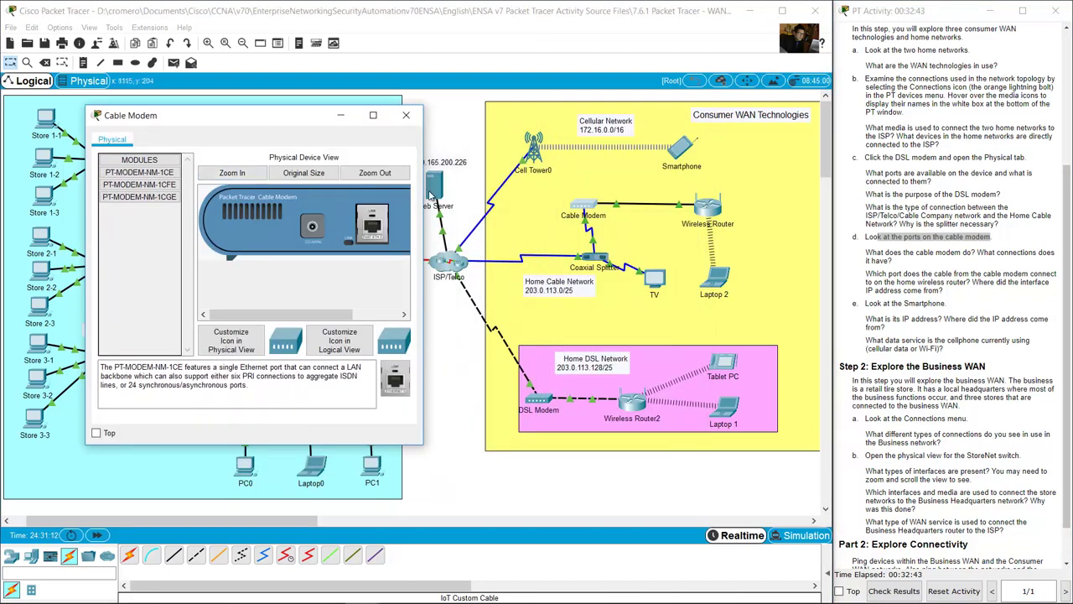
pyautogui.click(877, 255)
pyautogui.moveTo(873, 253); pyautogui.dragTo(977, 255)
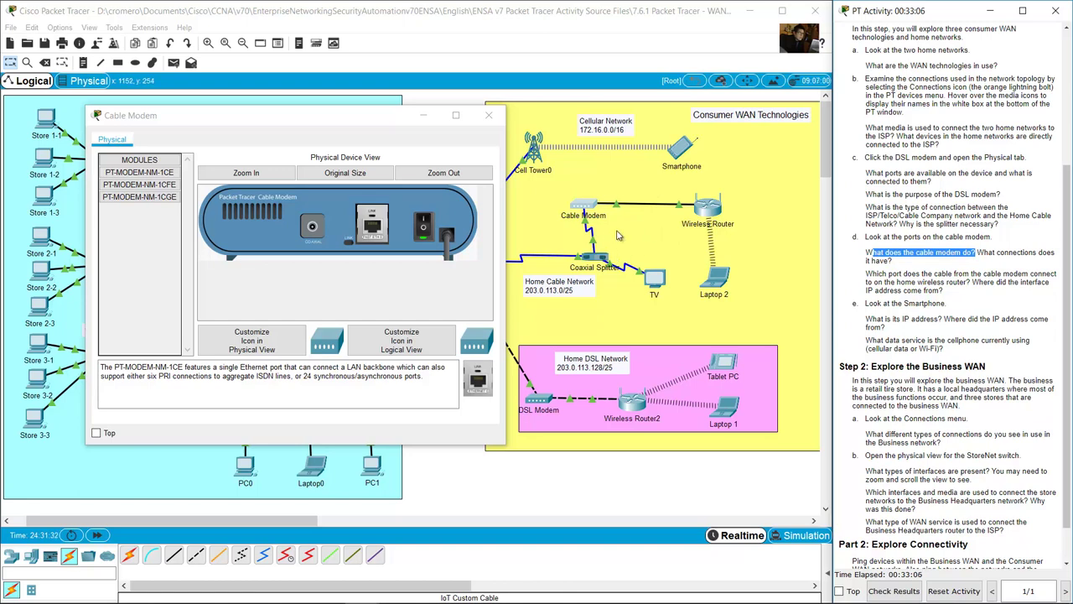
# Read the question about the cable modem's connections and compare its ports with its links to the splitter and wireless router
pyautogui.click(1042, 258)
pyautogui.moveTo(991, 251); pyautogui.dragTo(895, 264)
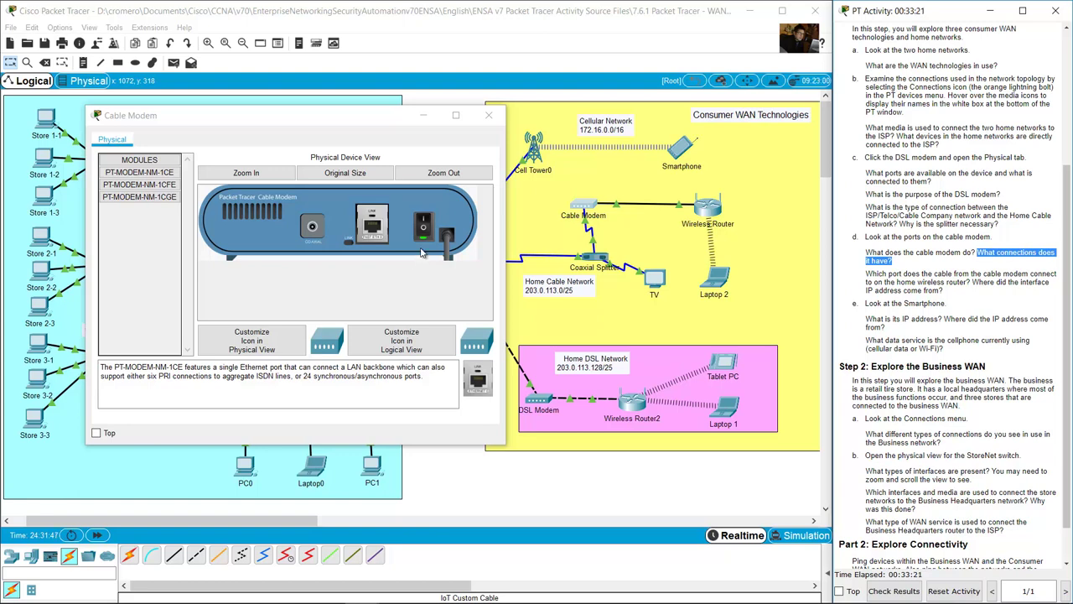
pyautogui.click(515, 101)
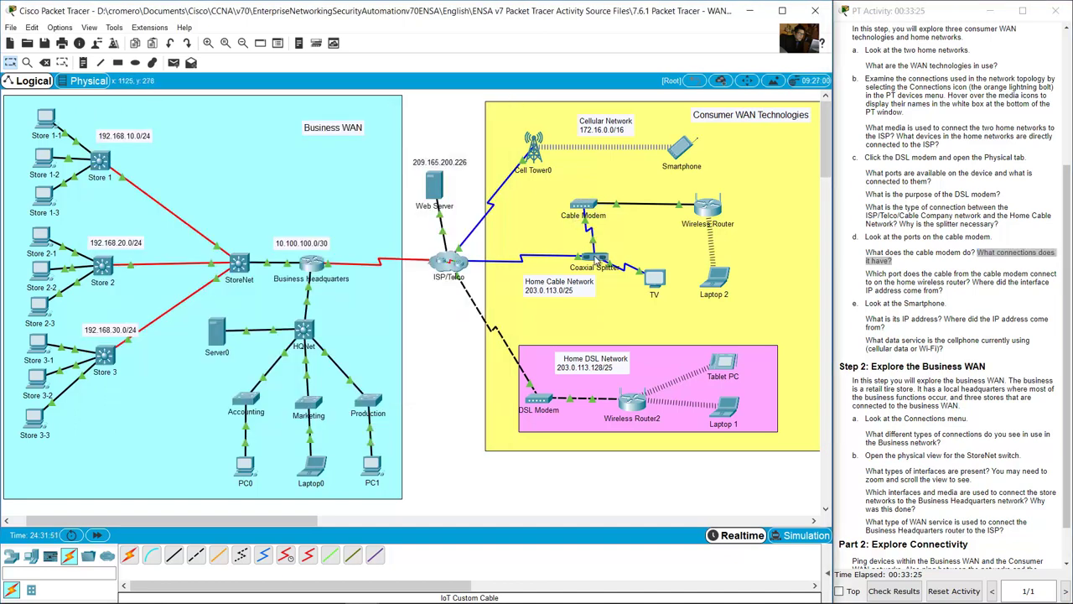
pyautogui.click(584, 206)
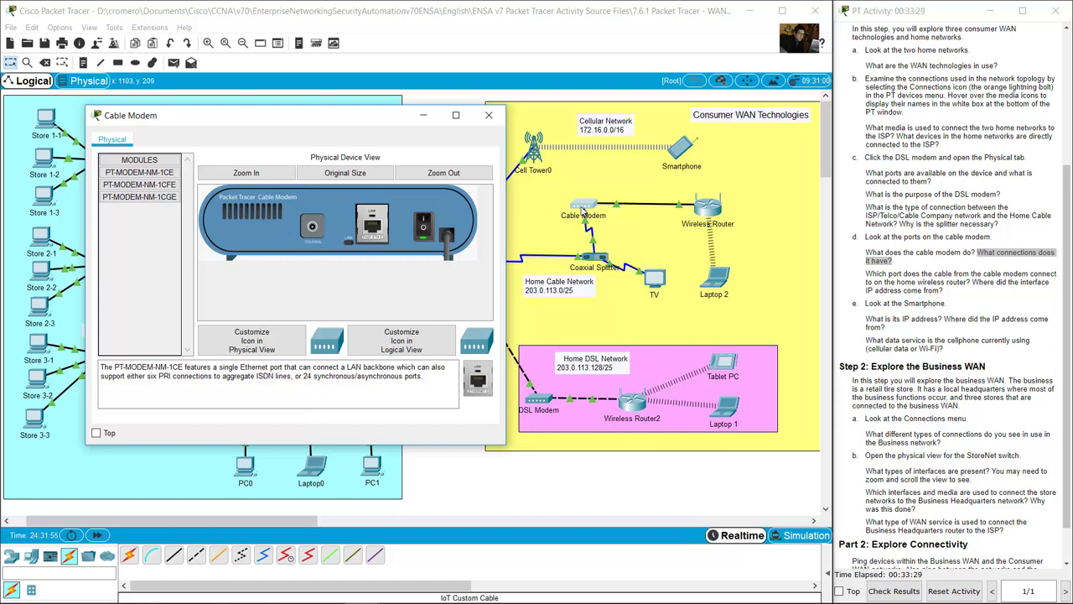
pyautogui.click(619, 104)
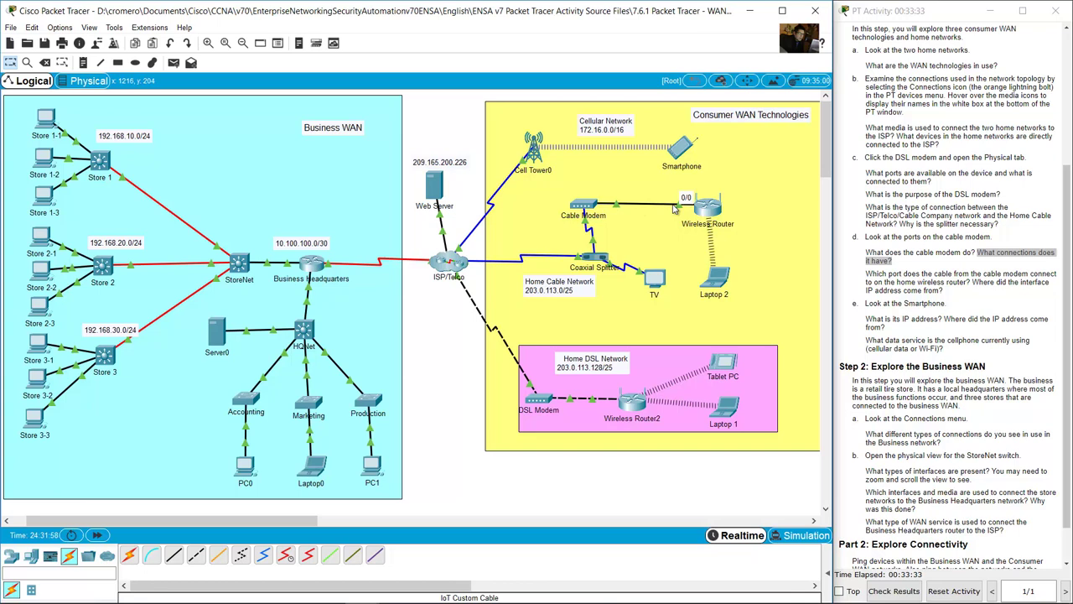
pyautogui.click(583, 206)
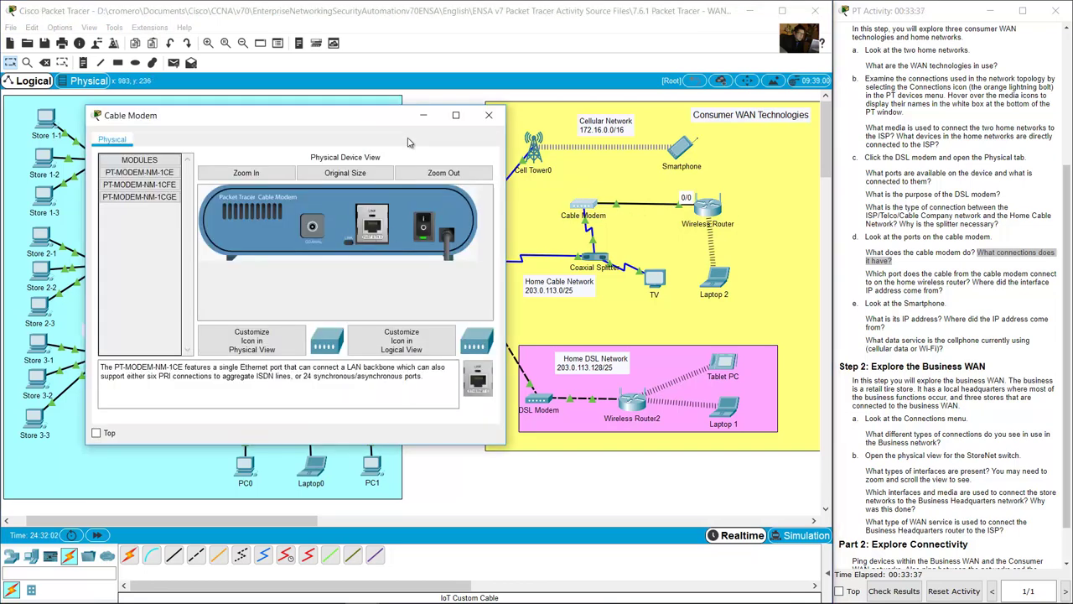
pyautogui.click(424, 114)
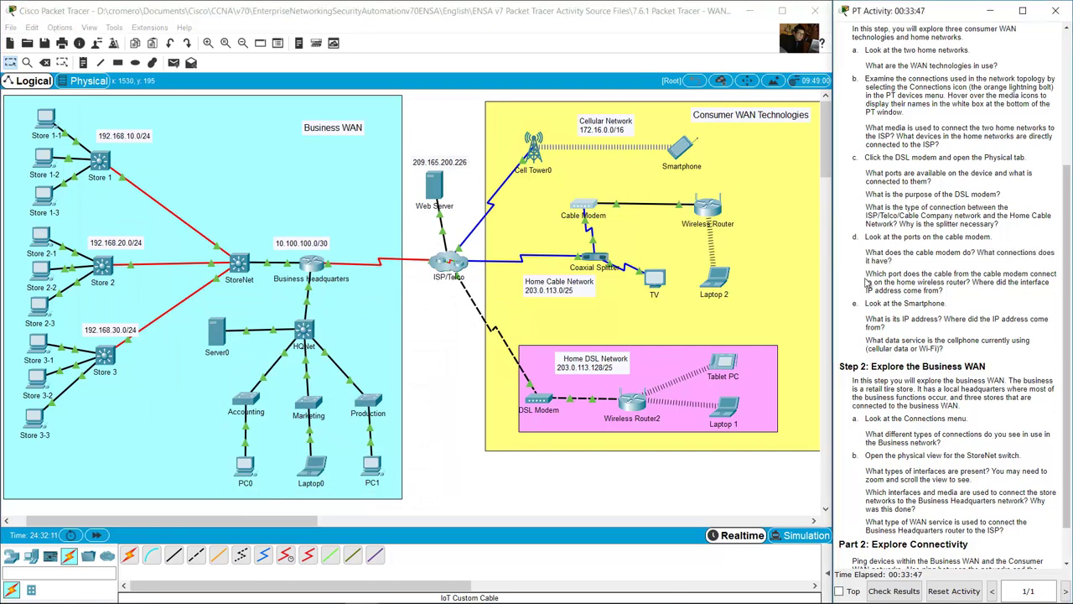
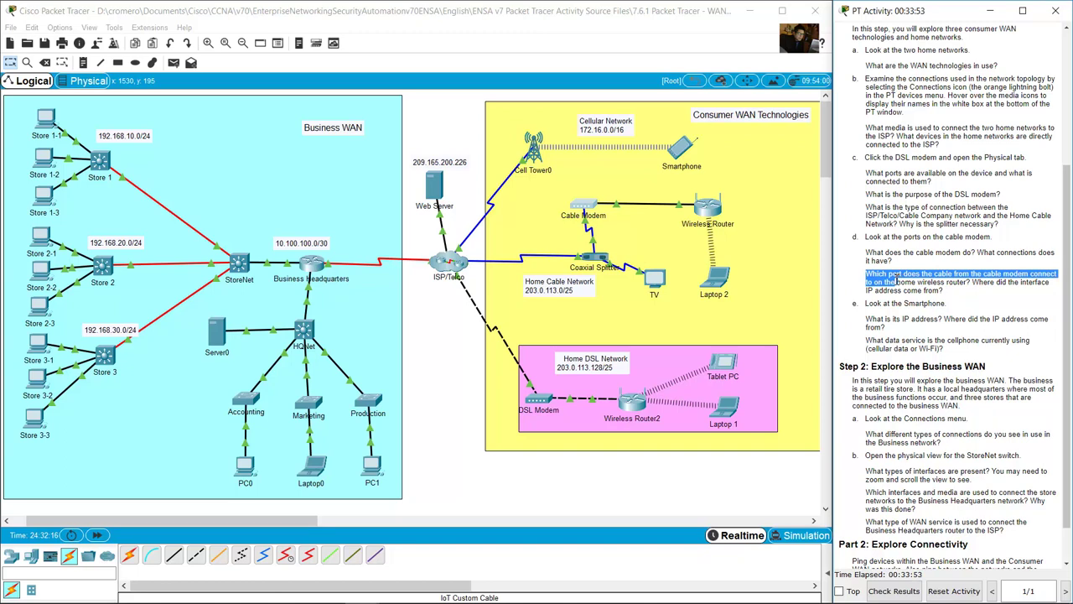
# Read which-port question for the cable modem's cable, and compare the wireless router's enlarged physical view with the link's port label
pyautogui.moveTo(902, 282); pyautogui.dragTo(976, 283)
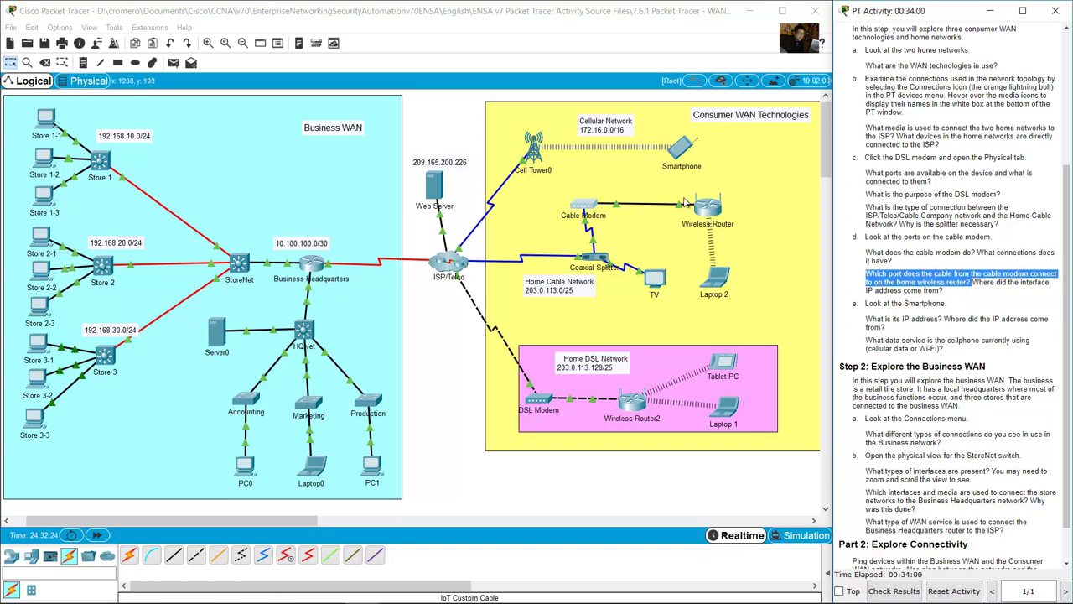
pyautogui.click(695, 158)
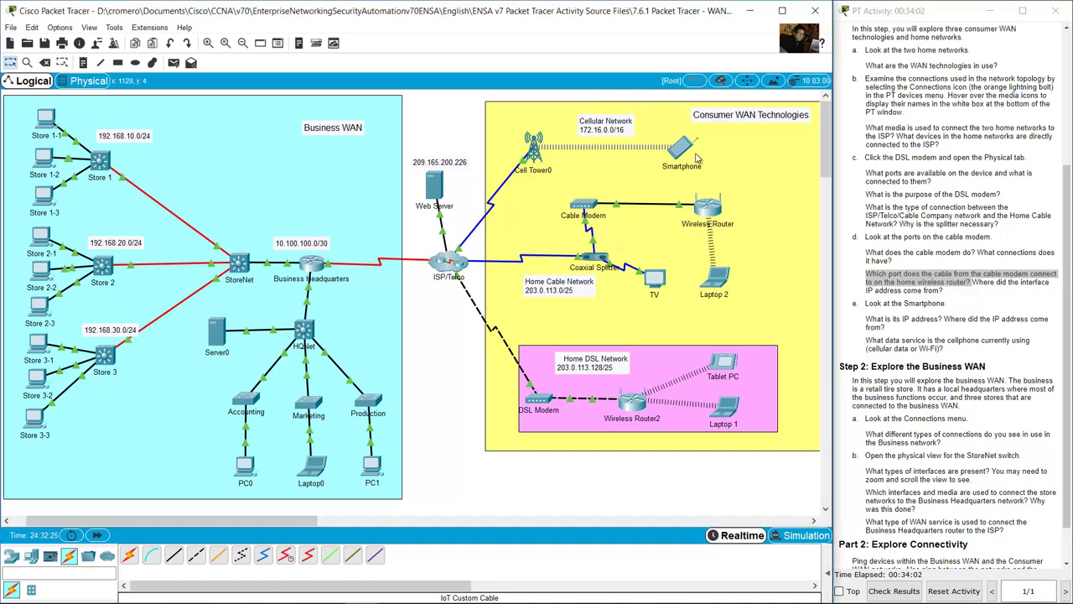
pyautogui.click(702, 205)
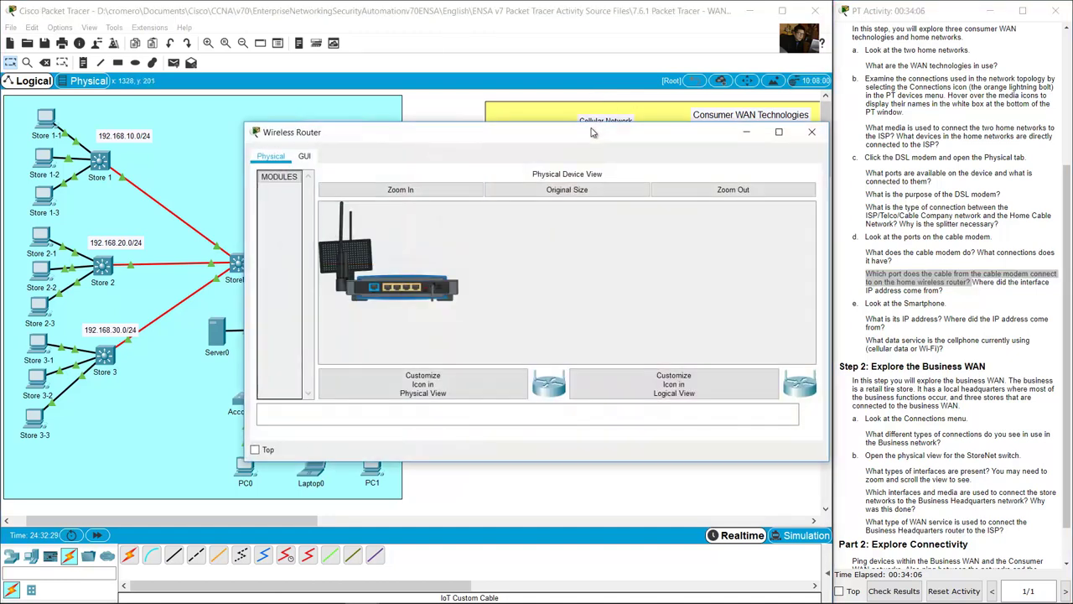
pyautogui.click(271, 159)
pyautogui.click(272, 159)
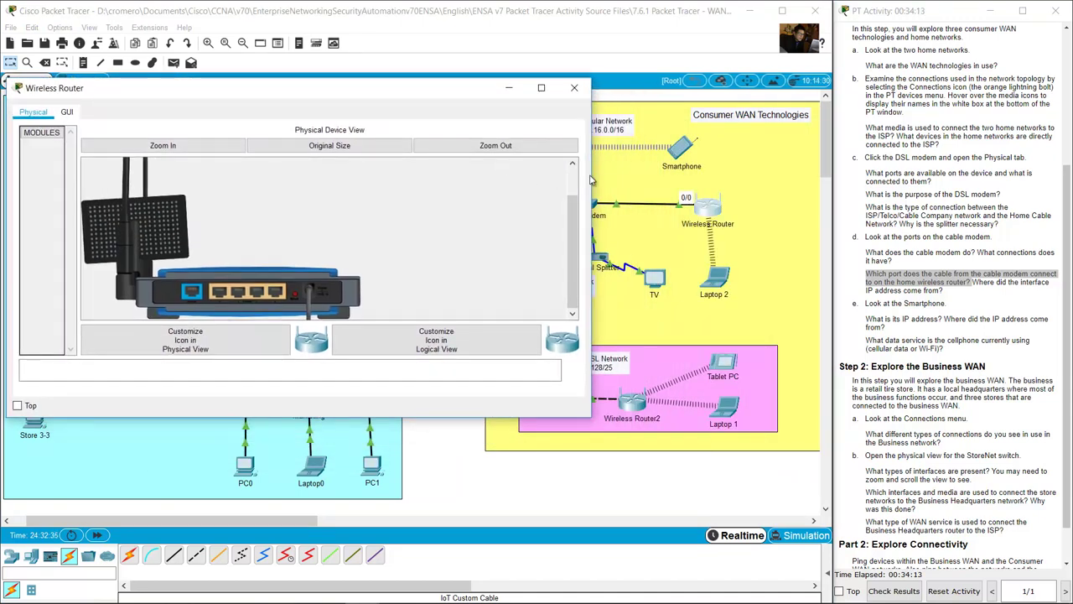
pyautogui.click(624, 222)
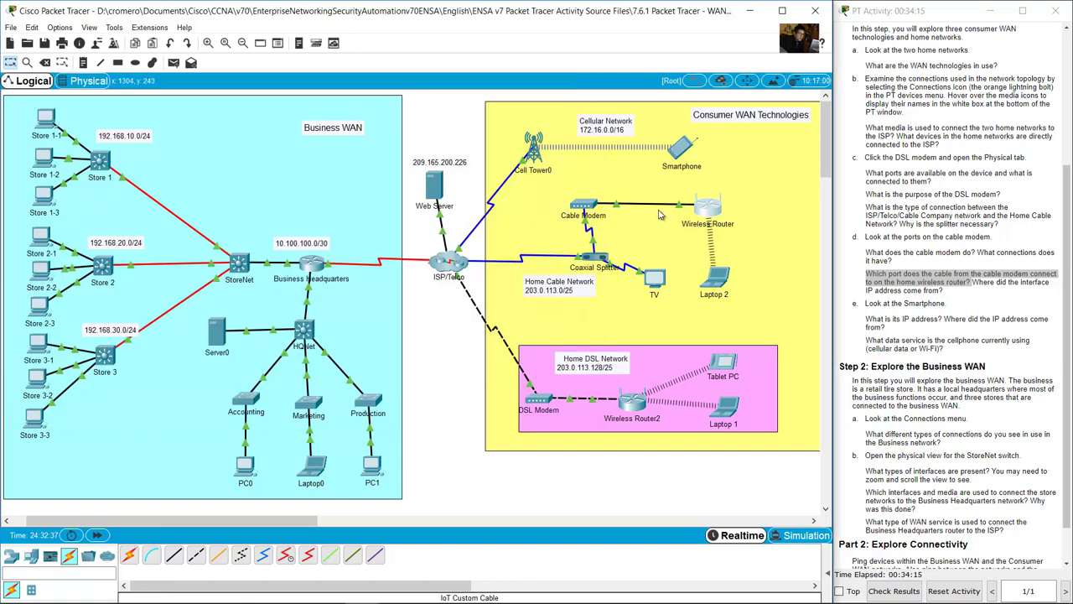
pyautogui.click(708, 208)
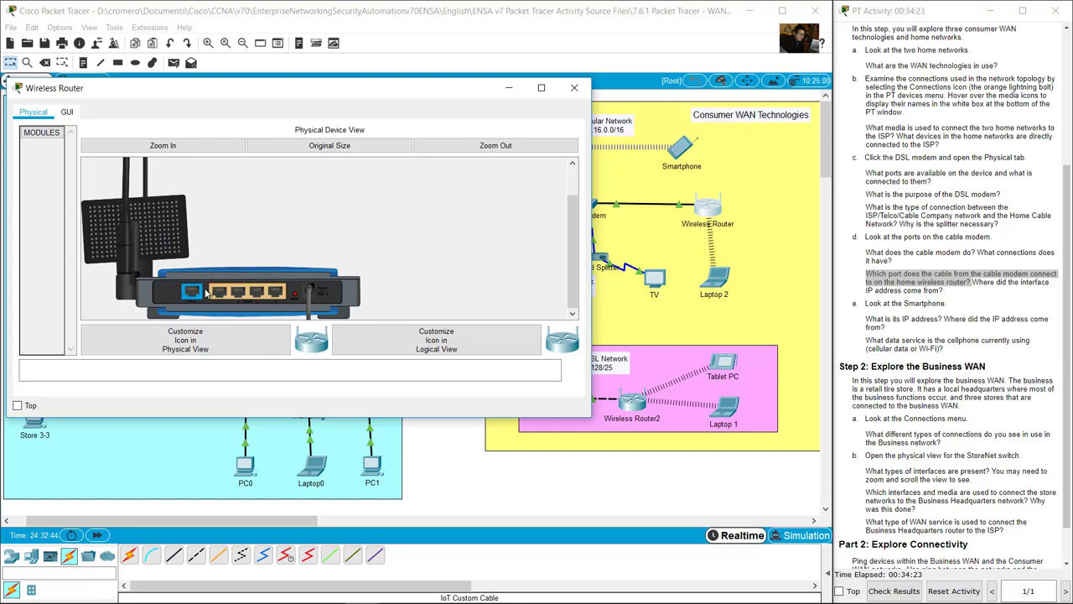
# Check the wireless router's status page for the source of its Internet interface IP address, and close the router
pyautogui.moveTo(972, 282); pyautogui.dragTo(946, 293)
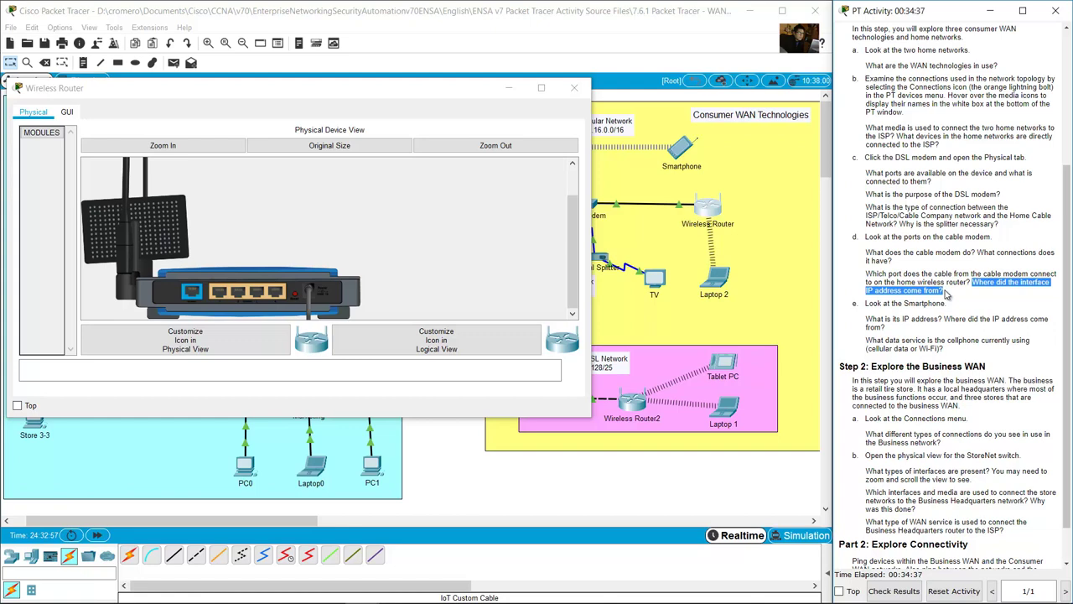
pyautogui.click(67, 112)
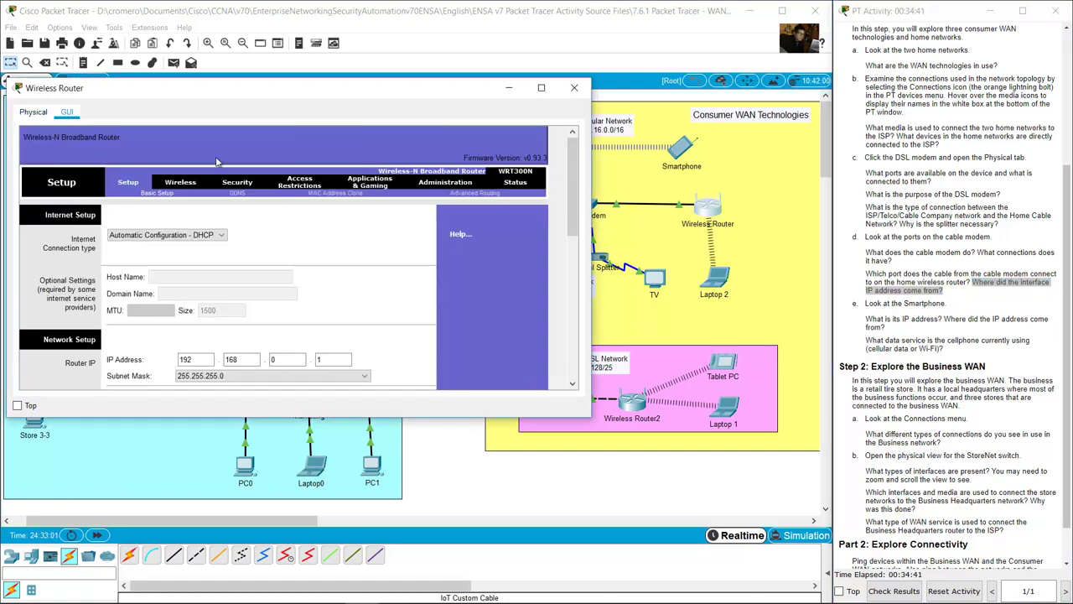
pyautogui.click(515, 183)
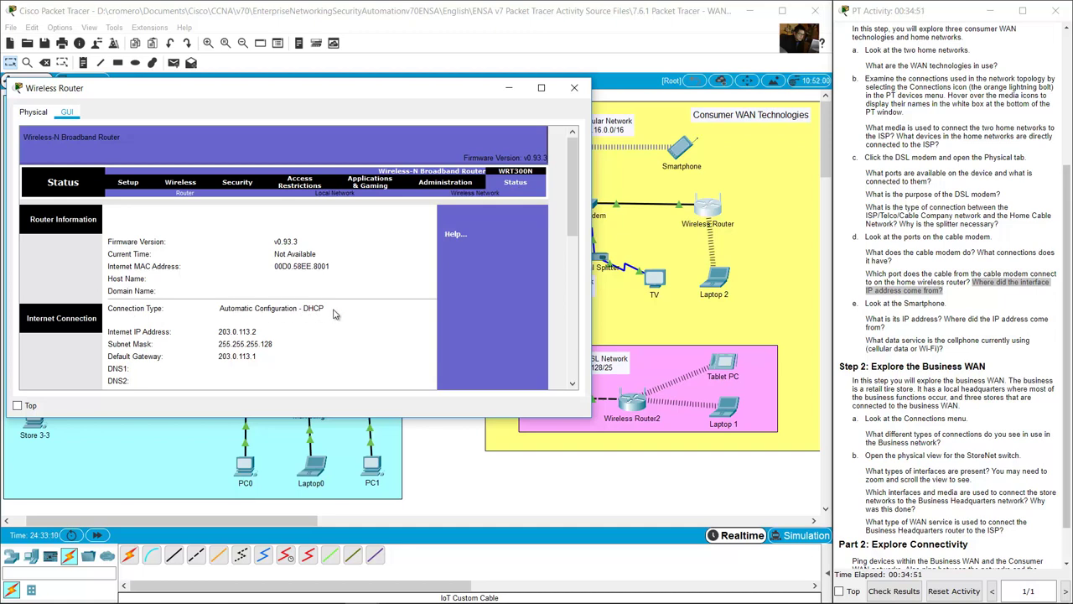
pyautogui.click(574, 87)
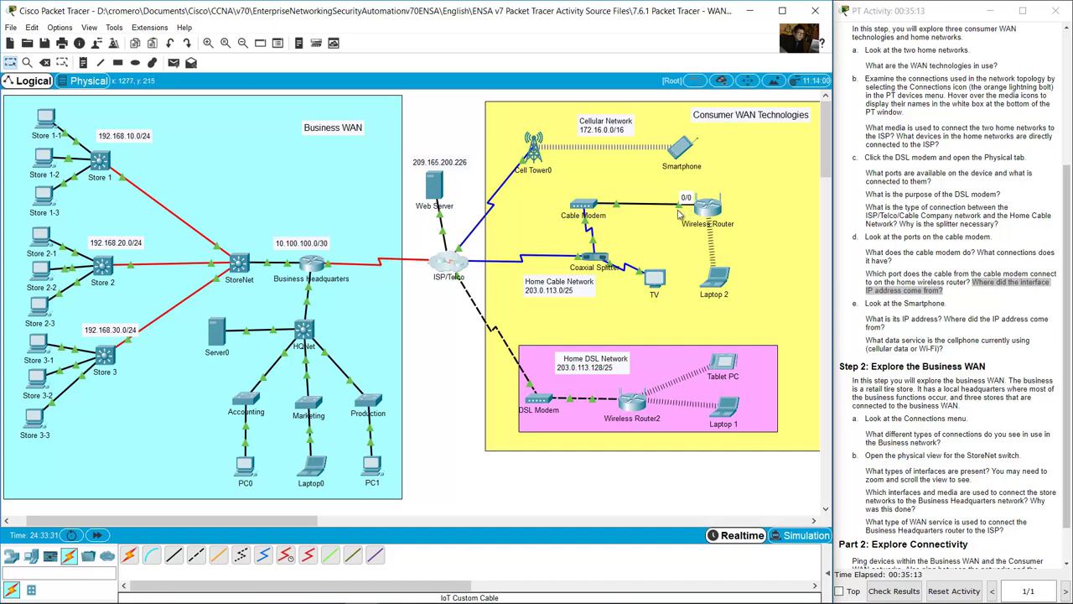
# Read the question about the Smartphone's IP address and run ipconfig at the Smartphone's command prompt
pyautogui.click(886, 302)
pyautogui.moveTo(866, 303); pyautogui.dragTo(962, 308)
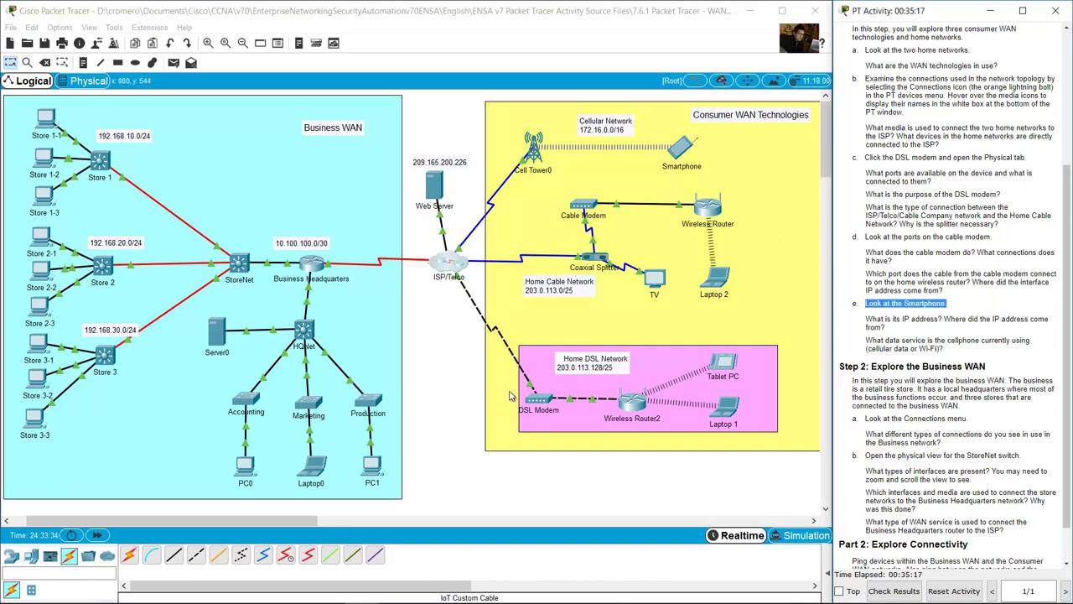
pyautogui.click(539, 244)
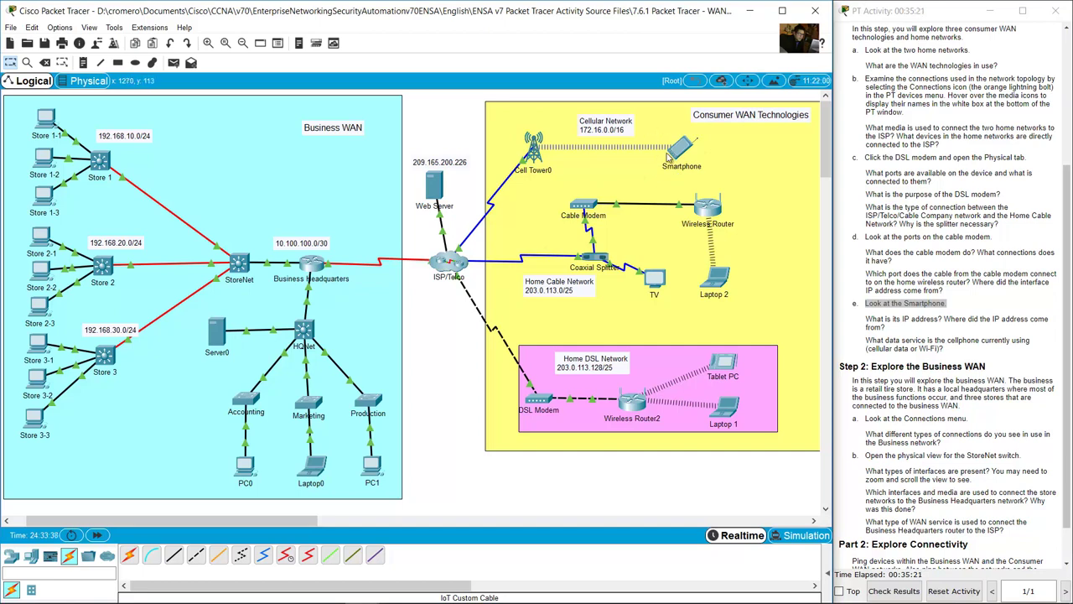
pyautogui.moveTo(875, 320); pyautogui.dragTo(952, 319)
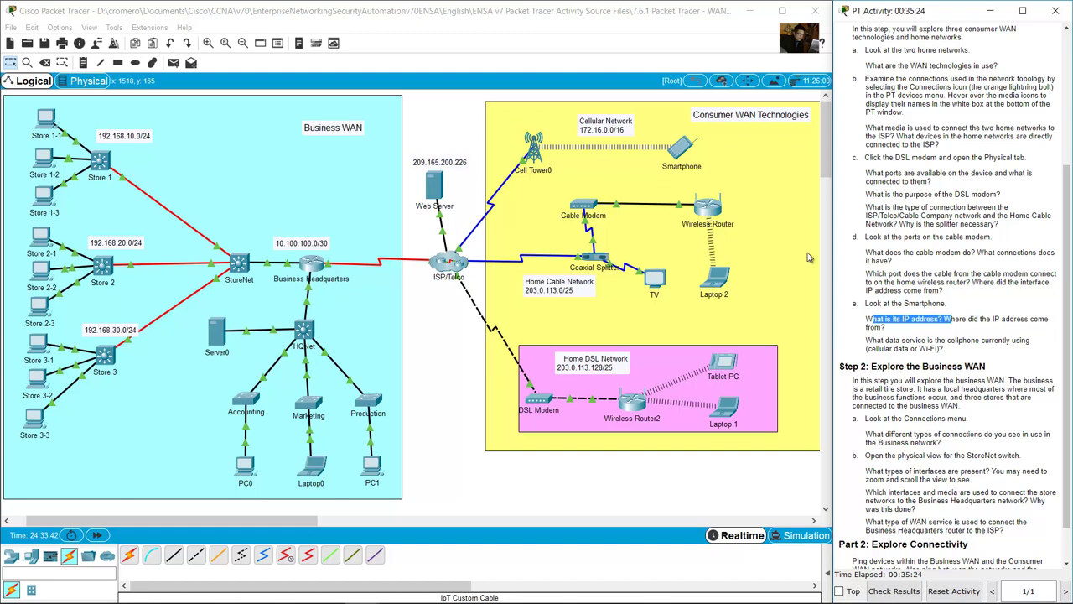
pyautogui.click(683, 152)
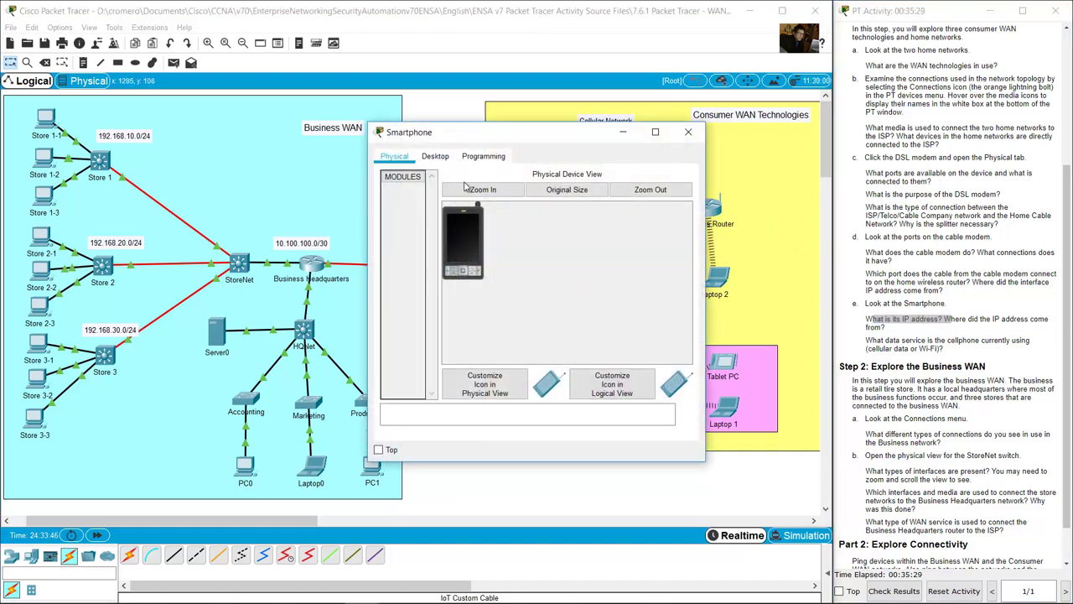
pyautogui.click(428, 160)
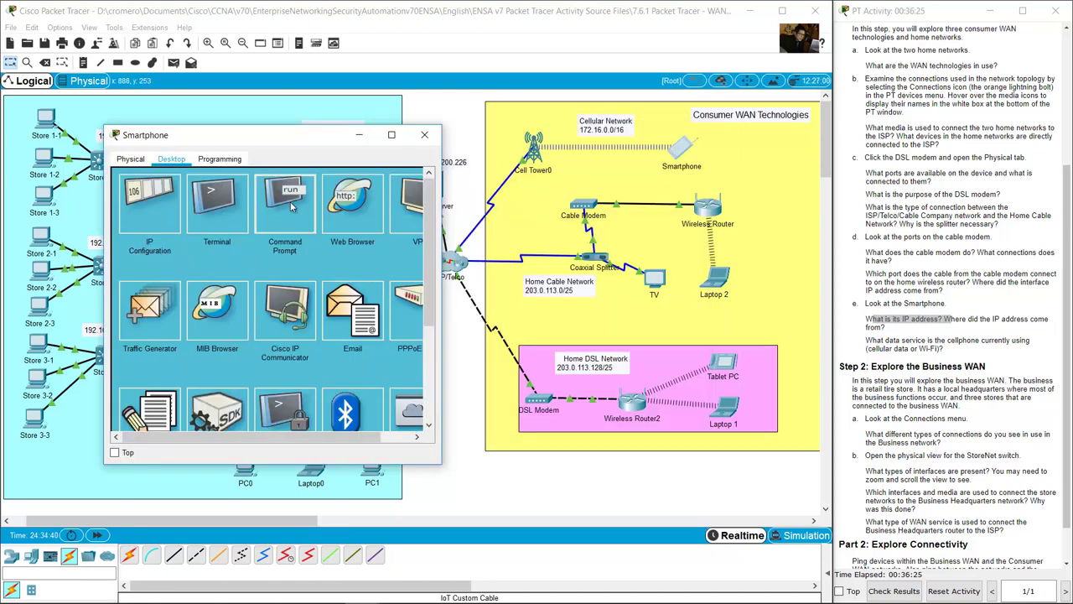
pyautogui.click(286, 197)
pyautogui.write('ipconfig')
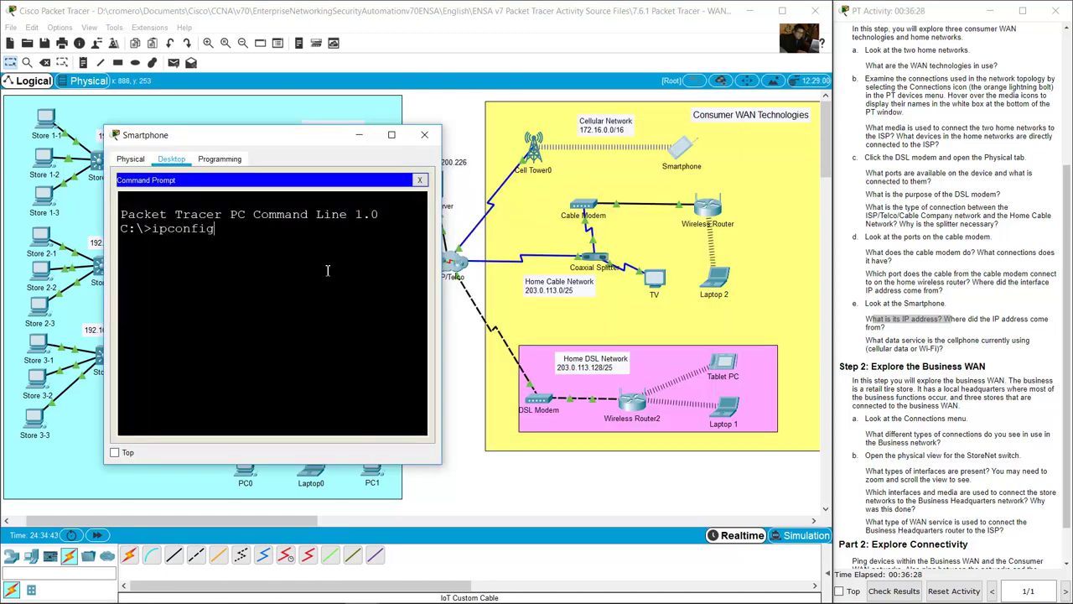
pyautogui.press('Return')
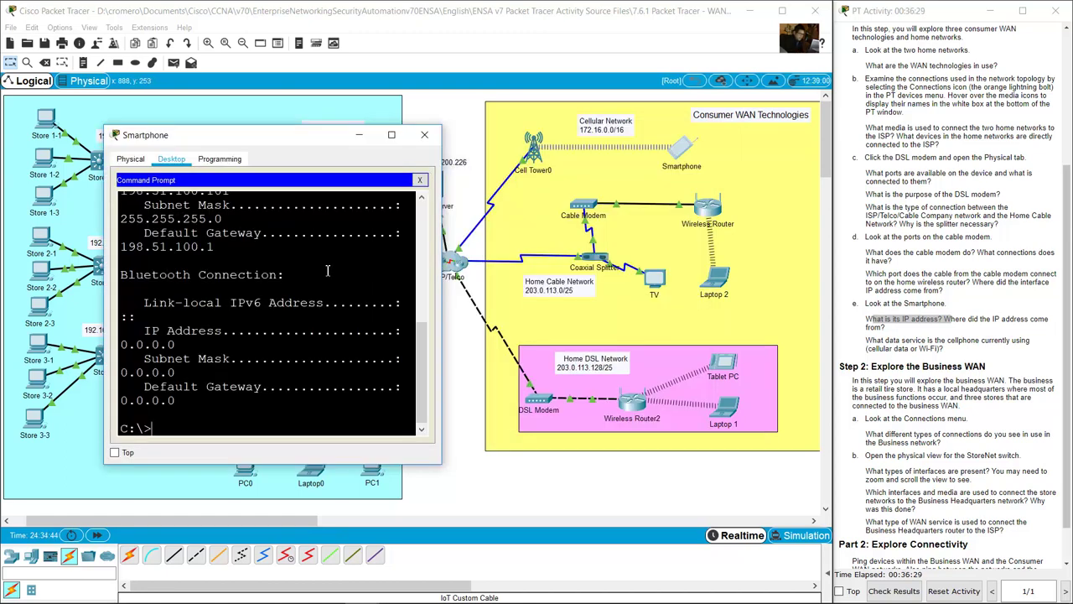
# Widen the Smartphone window and examine the ipconfig output for the Wireless0 and 3G/4G Cell1 connections
pyautogui.moveTo(440, 277); pyautogui.dragTo(752, 276)
pyautogui.scroll(3, 536, 300)
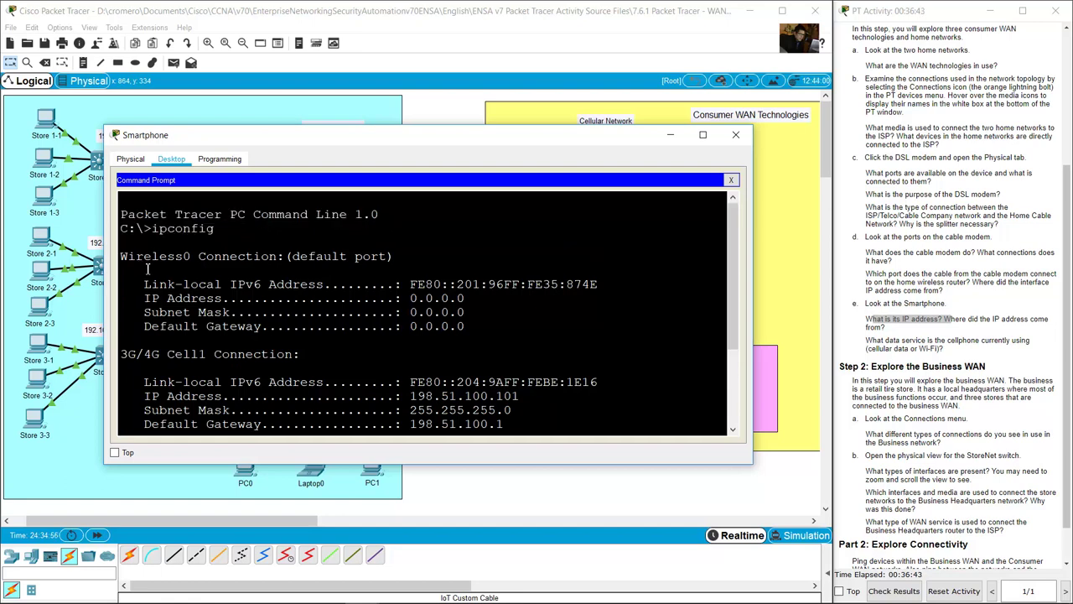
pyautogui.moveTo(120, 259); pyautogui.dragTo(193, 263)
pyautogui.moveTo(466, 328); pyautogui.dragTo(119, 295)
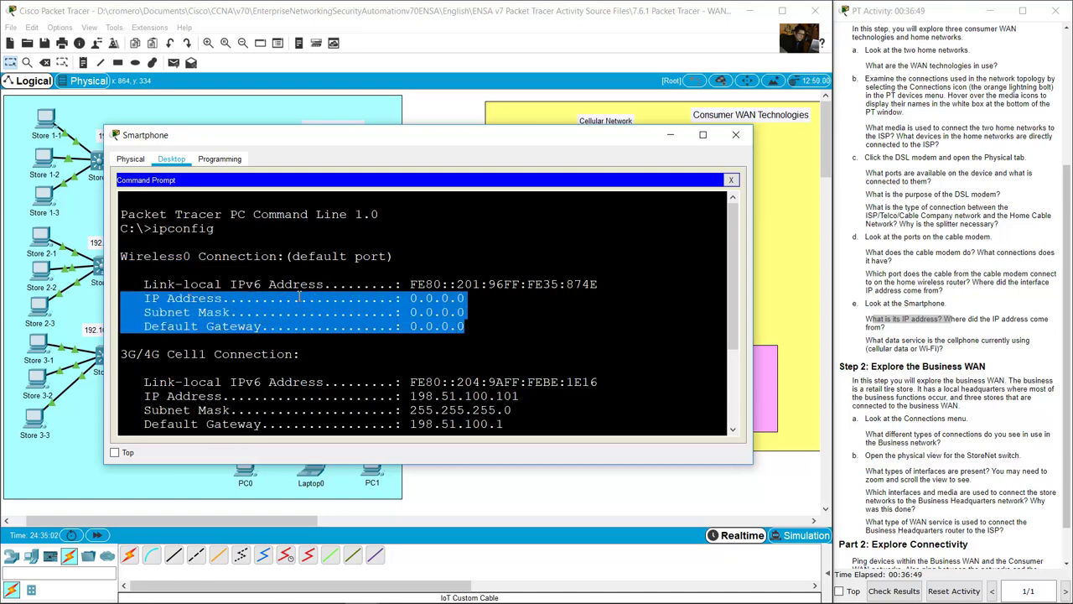
pyautogui.scroll(-2, 251, 295)
pyautogui.moveTo(121, 252); pyautogui.dragTo(304, 253)
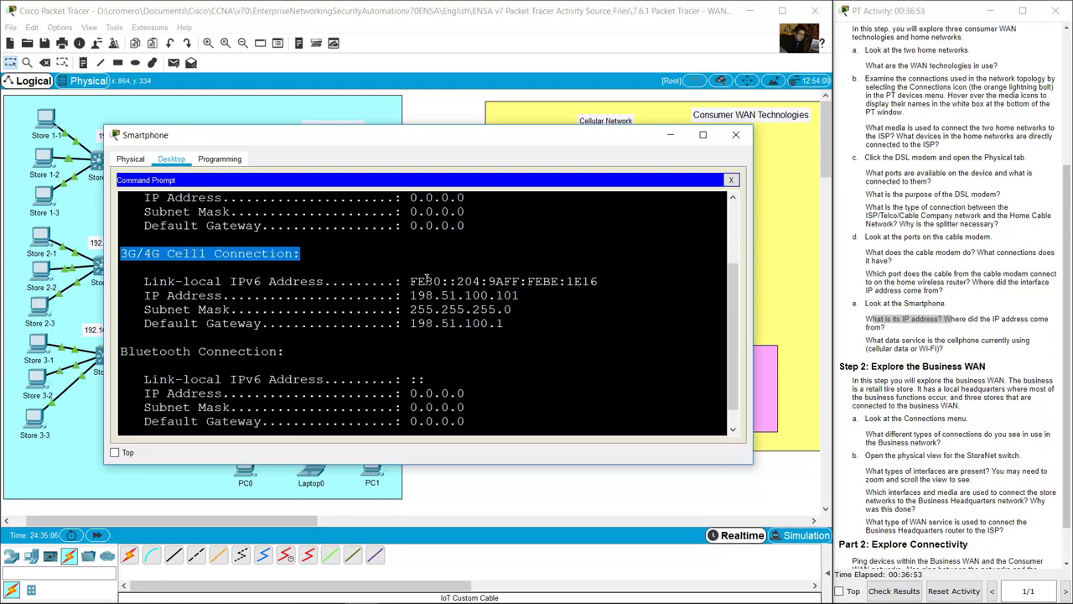
pyautogui.click(467, 289)
pyautogui.moveTo(525, 328); pyautogui.dragTo(119, 281)
pyautogui.moveTo(403, 295); pyautogui.dragTo(518, 294)
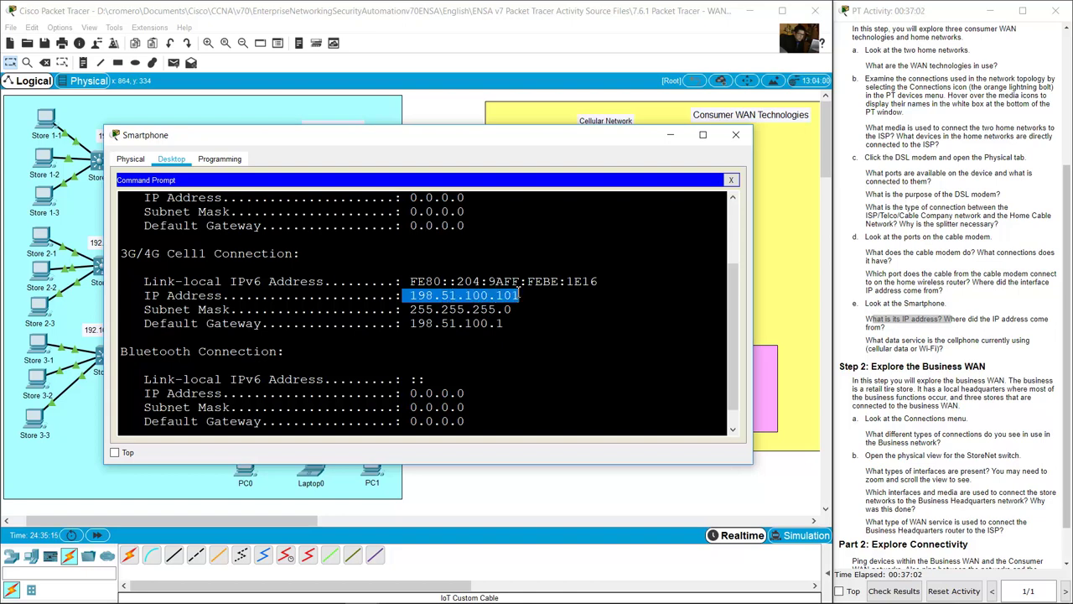
pyautogui.scroll(3, 518, 295)
pyautogui.scroll(-2, 519, 369)
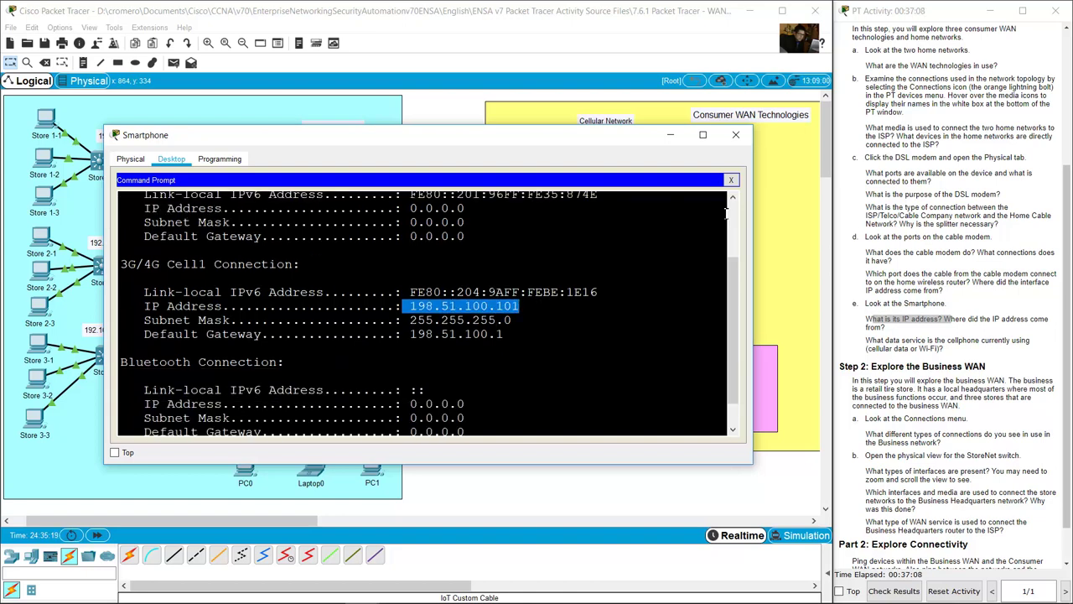
# Close the Smartphone's command prompt and show its IP configuration for the 3G/4G Cell1 interface
pyautogui.click(731, 181)
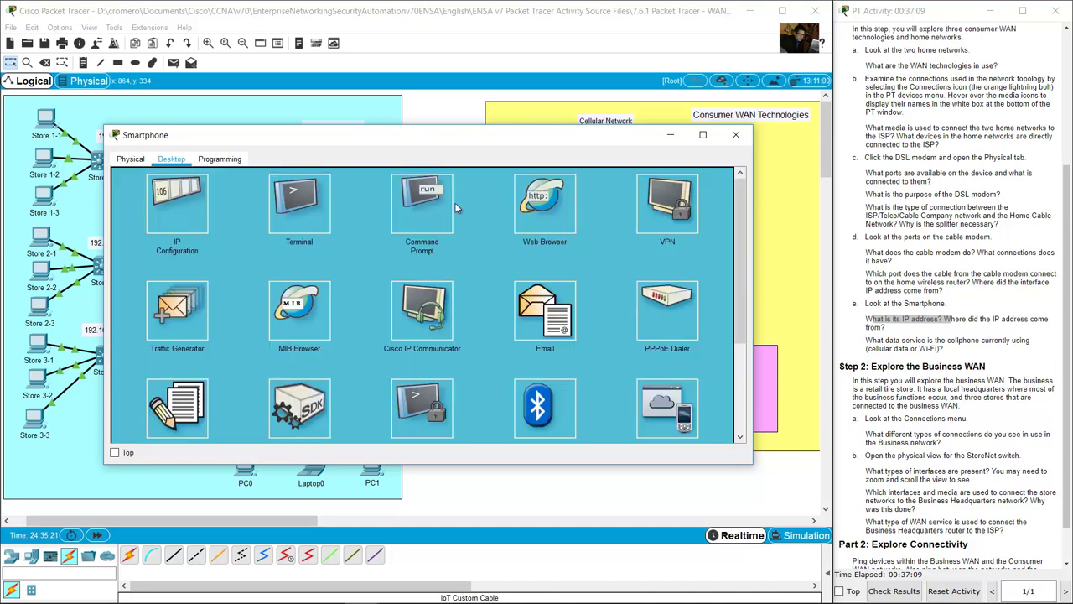
pyautogui.click(186, 217)
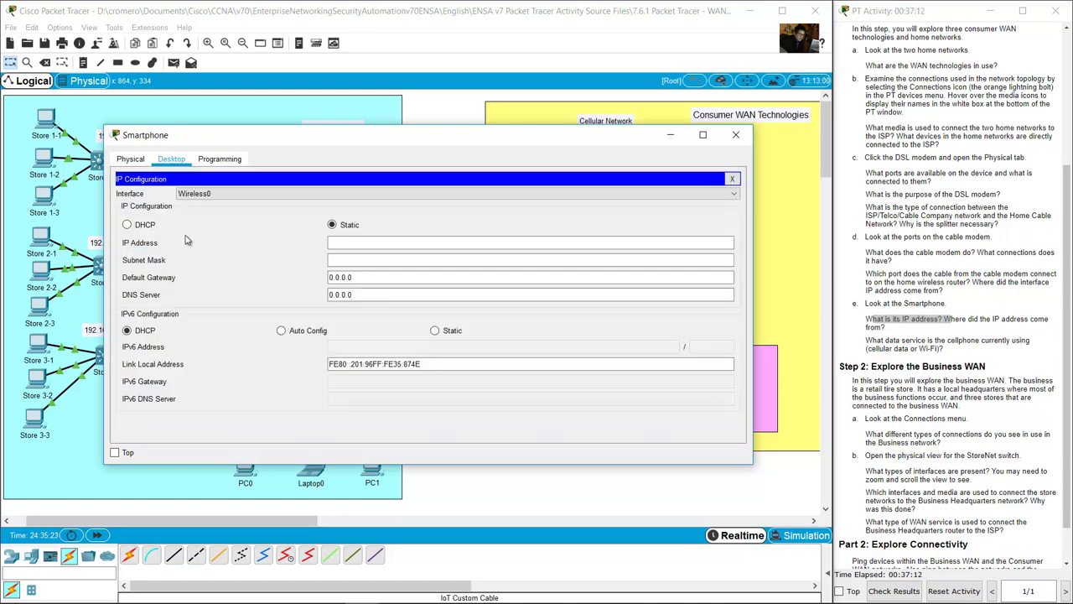
pyautogui.click(210, 193)
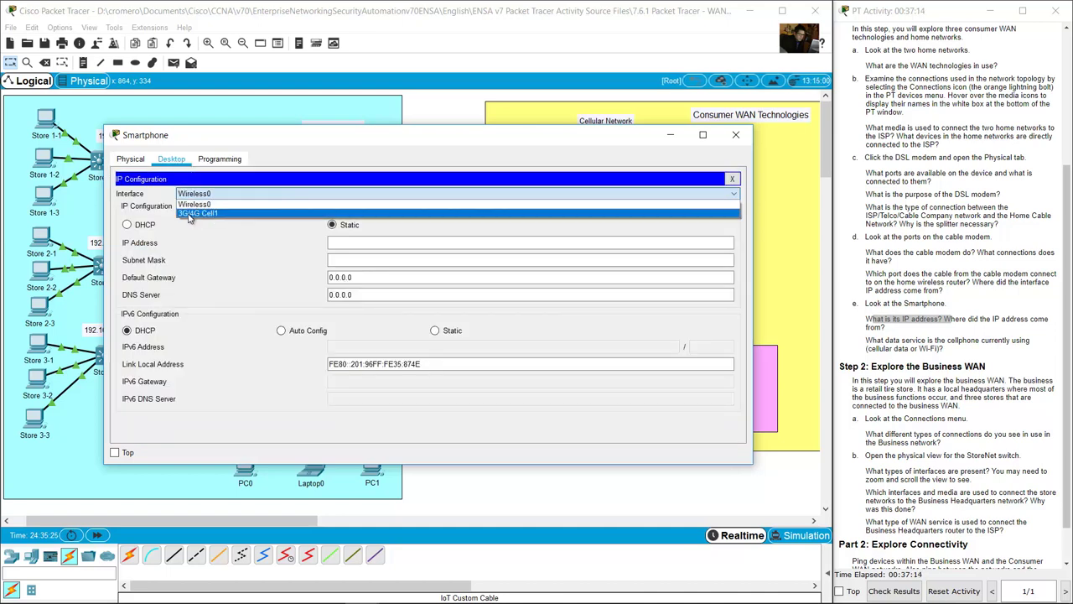
pyautogui.click(203, 215)
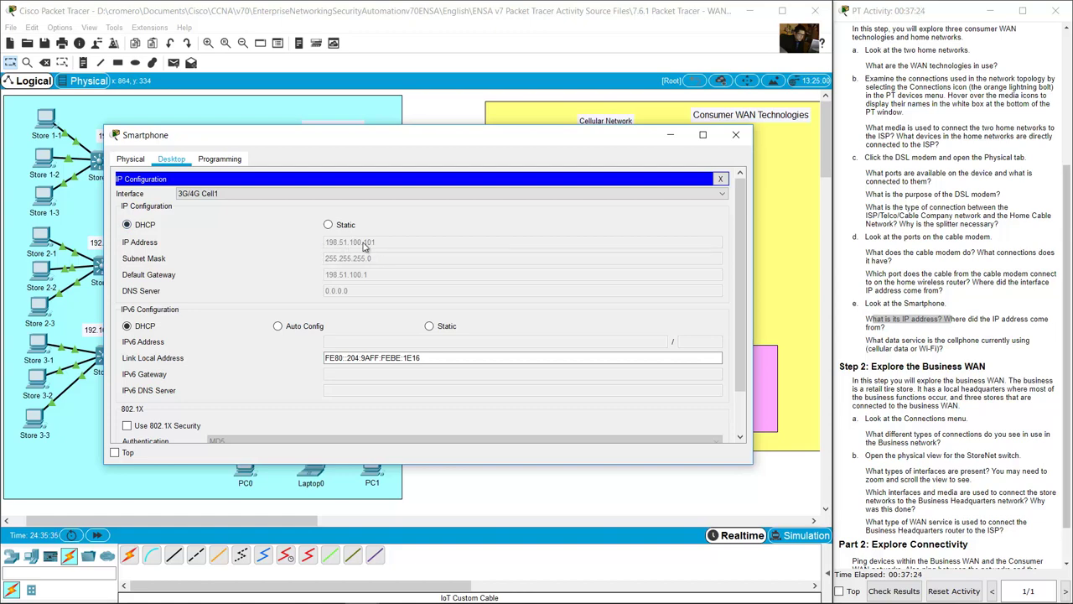
# Read the question about where the Smartphone's IP address came from, and return to the topology to check its path to the ISP/Telco
pyautogui.click(953, 321)
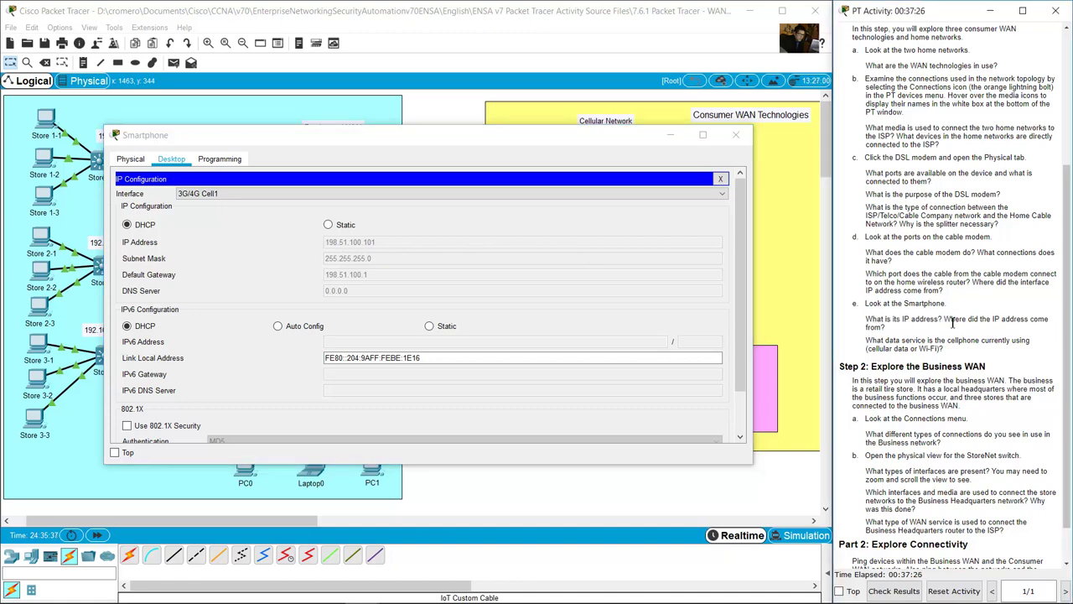
pyautogui.moveTo(952, 321); pyautogui.dragTo(928, 329)
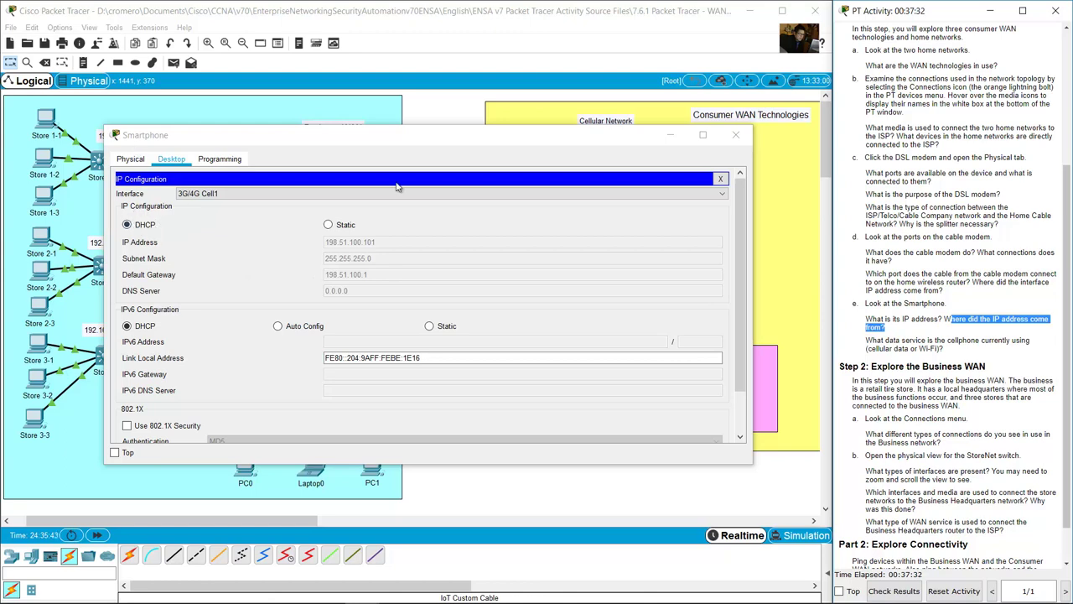
pyautogui.click(456, 124)
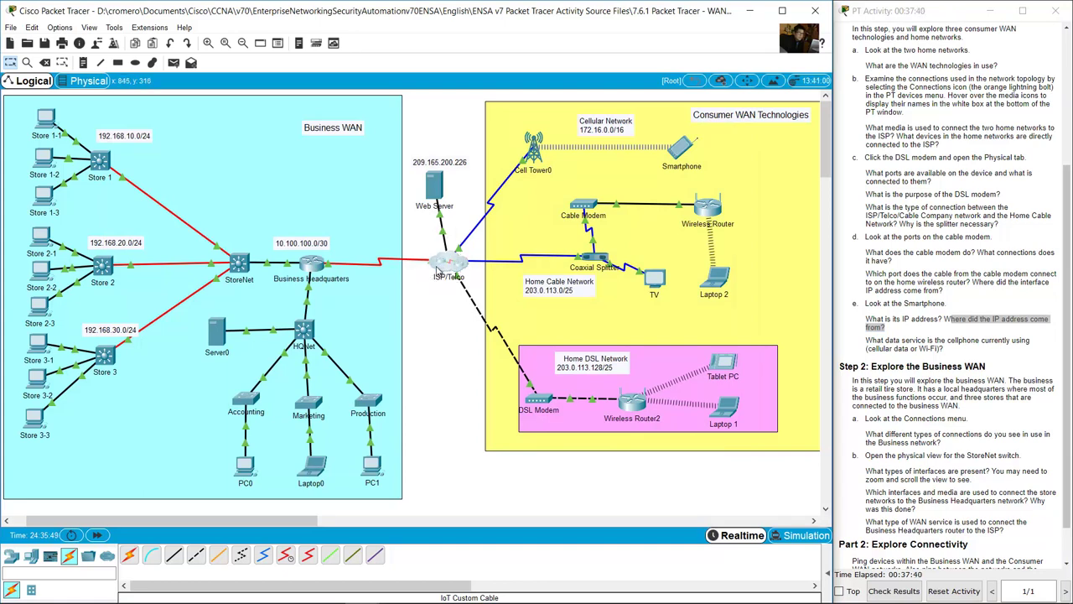
# Read the cellphone data service question and check the Smartphone's active interface in its IP configuration and ipconfig output, ending with its window minimized
pyautogui.click(872, 344)
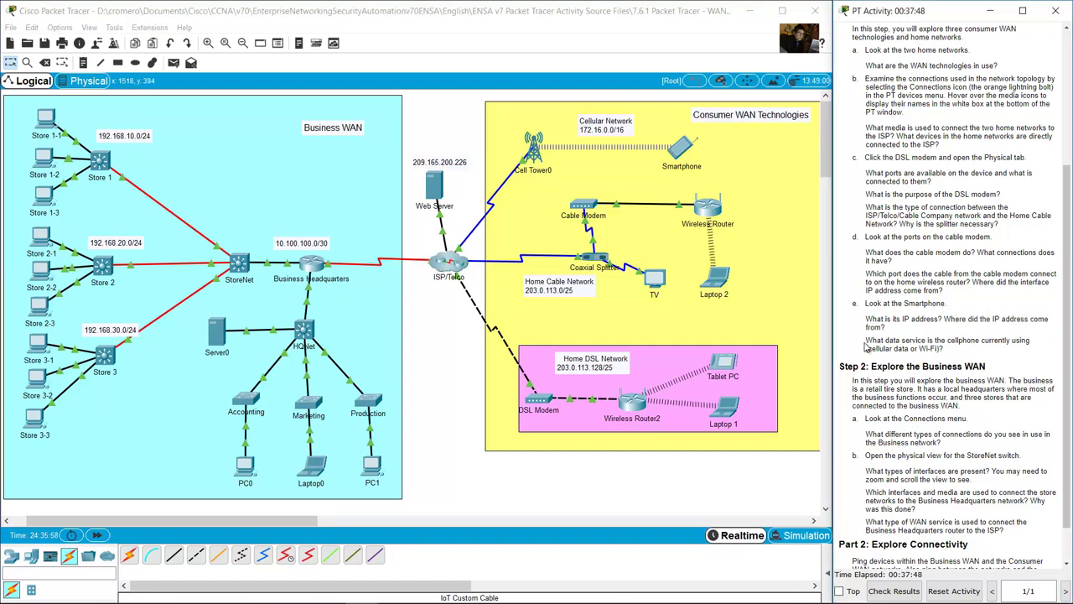
pyautogui.moveTo(874, 341); pyautogui.dragTo(1033, 342)
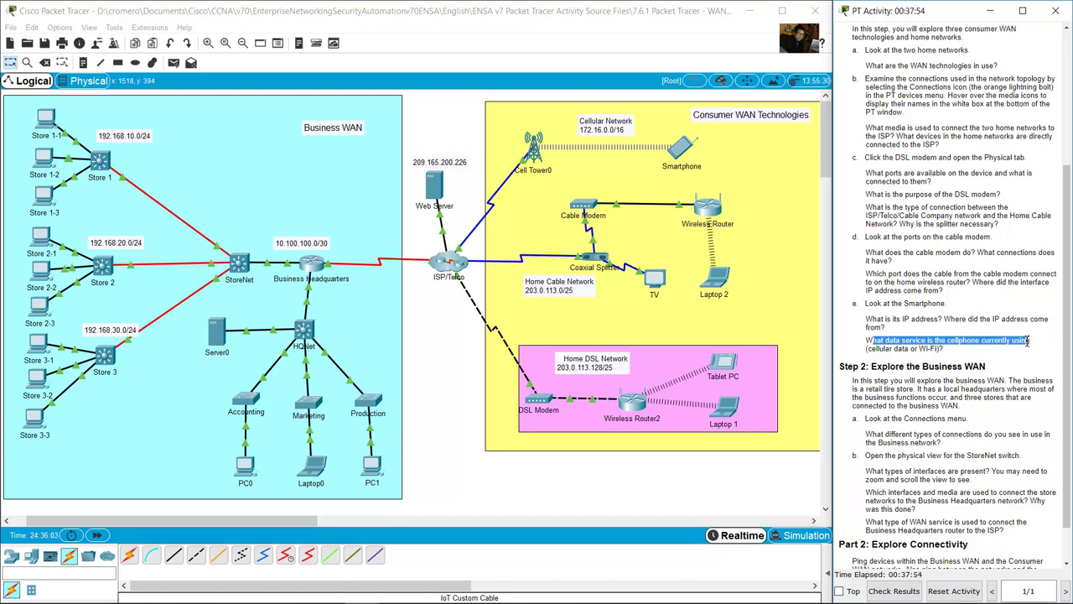
pyautogui.click(684, 150)
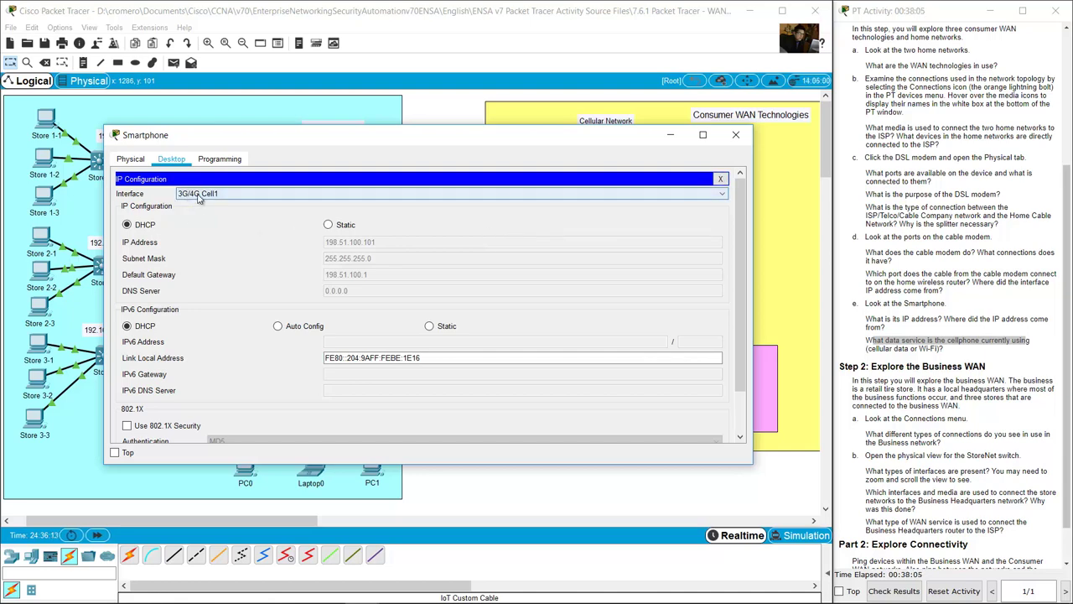
pyautogui.click(720, 178)
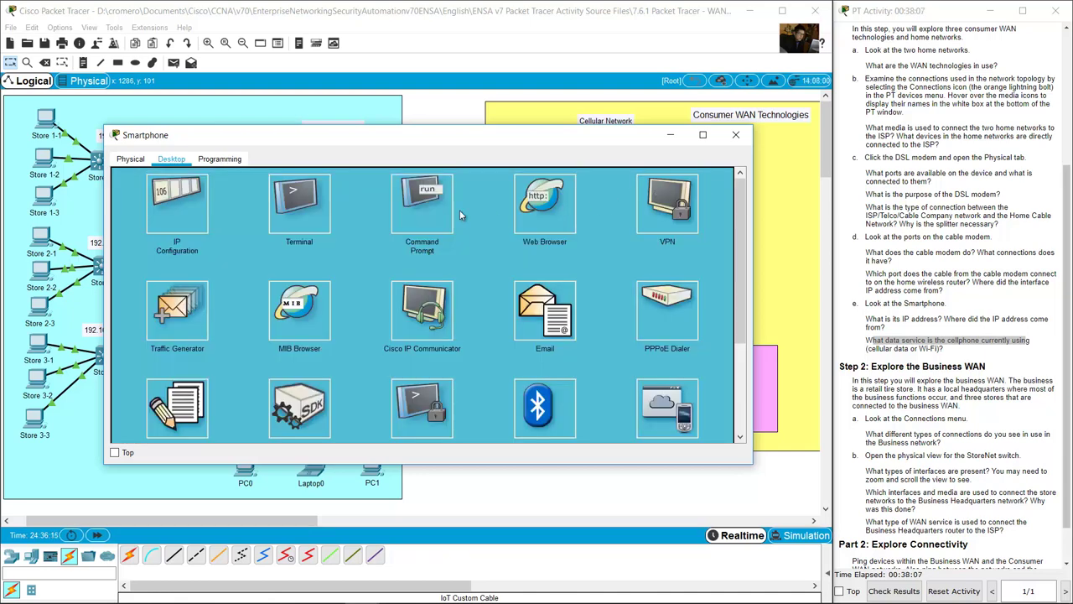
pyautogui.click(411, 213)
pyautogui.scroll(-3, 179, 298)
pyautogui.moveTo(121, 253); pyautogui.dragTo(161, 252)
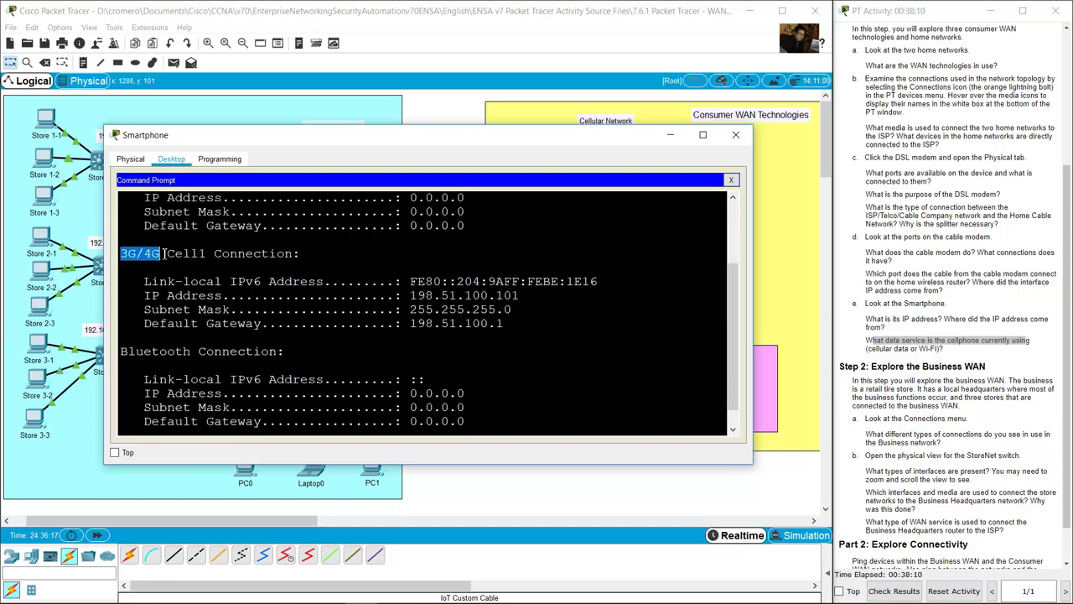
pyautogui.click(671, 135)
# Read the Step 2 heading, Explore the Business WAN, and identify the Business WAN area in the topology
pyautogui.click(937, 312)
pyautogui.scroll(-1, 937, 311)
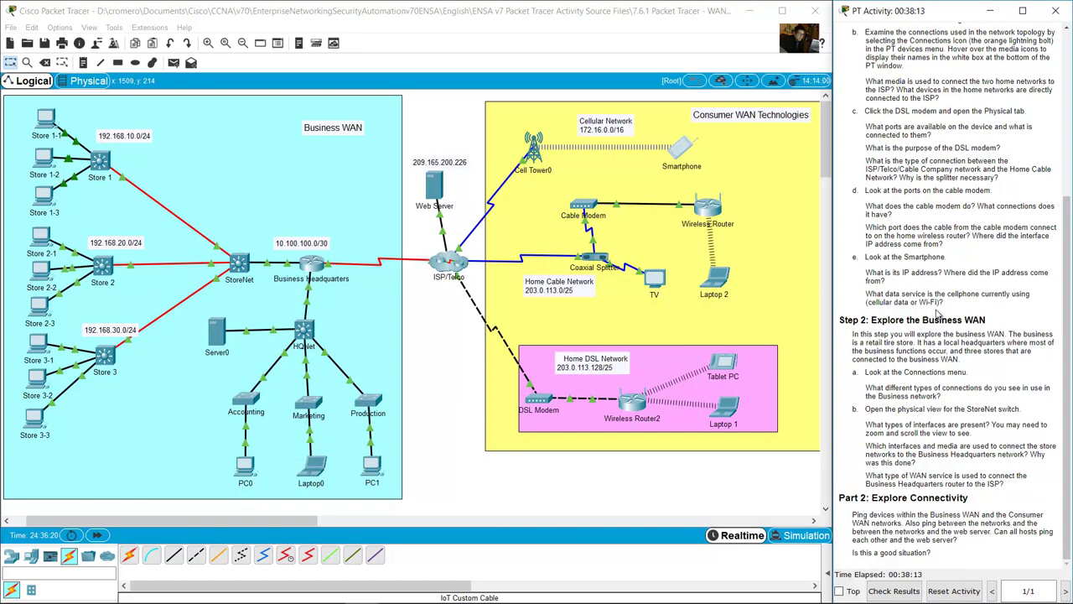
pyautogui.moveTo(871, 320); pyautogui.dragTo(986, 318)
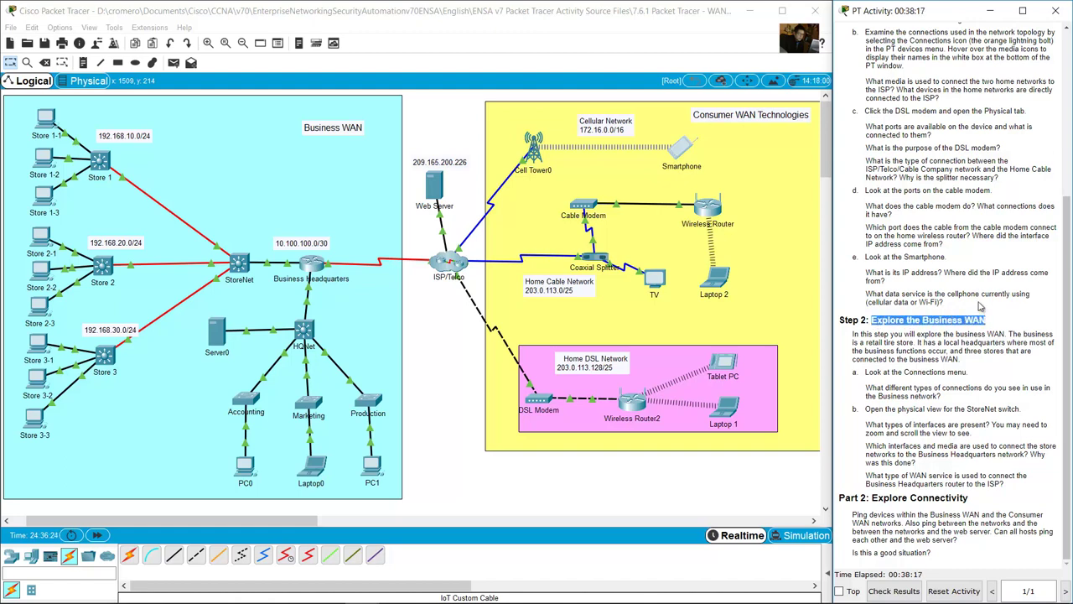
pyautogui.click(419, 130)
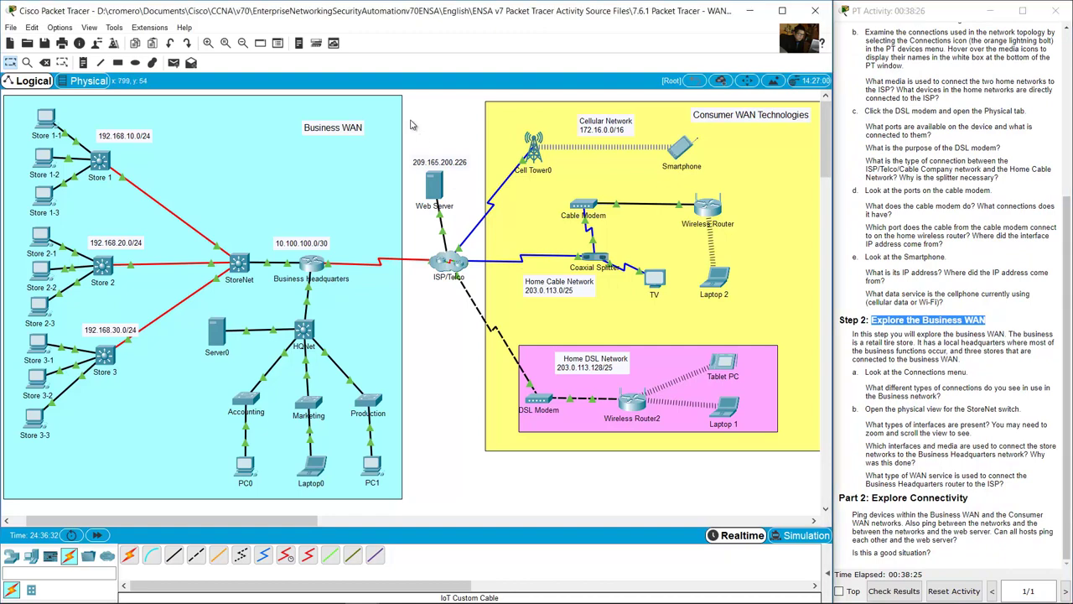
pyautogui.click(404, 113)
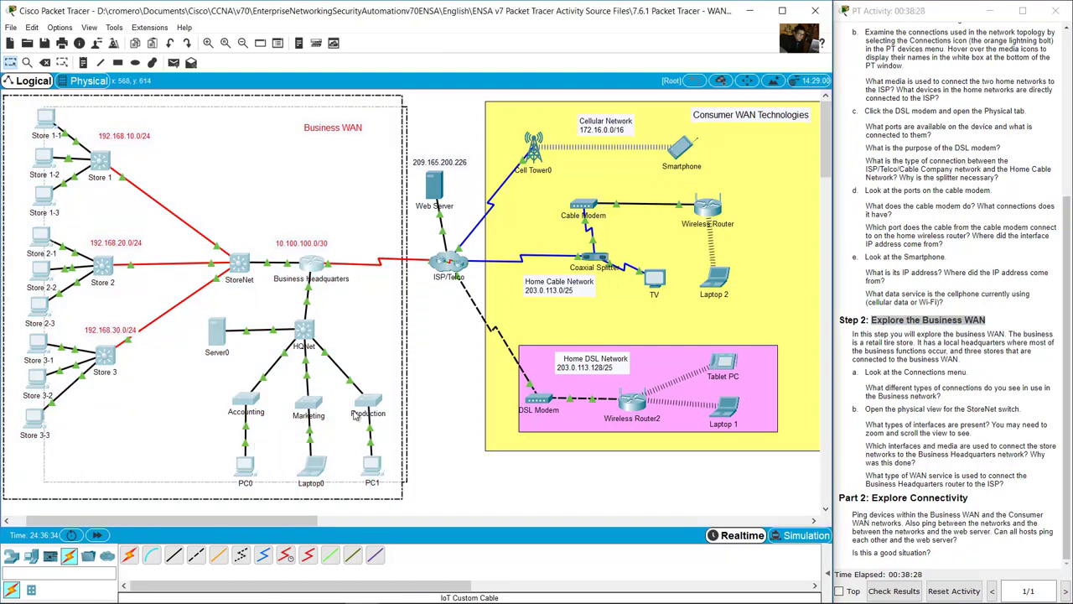
pyautogui.click(419, 374)
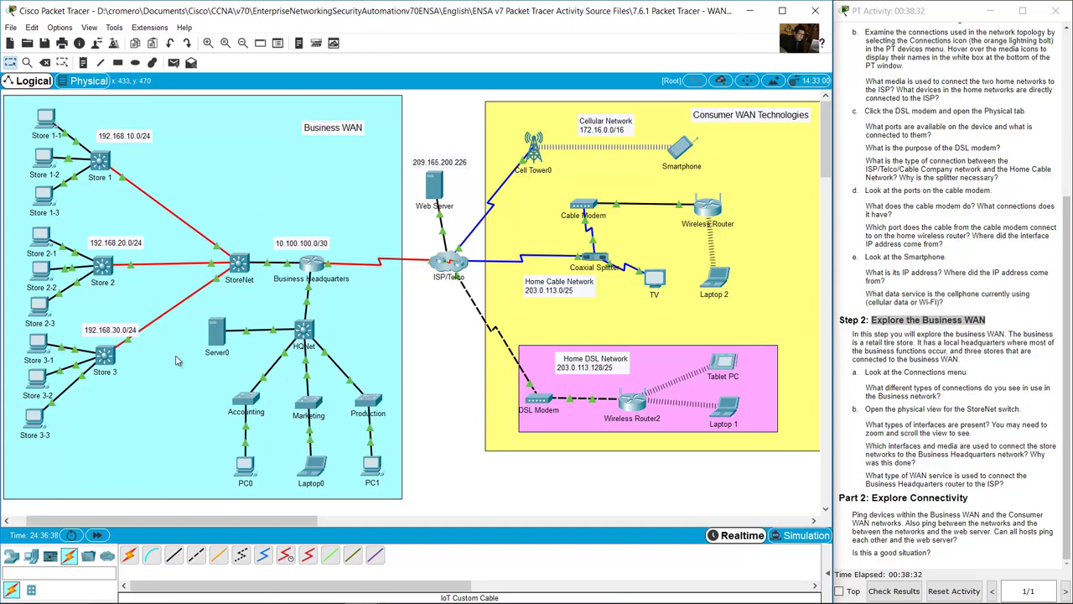
# Read the Connections menu question and compare the cable types with the links used in the Business network
pyautogui.click(882, 377)
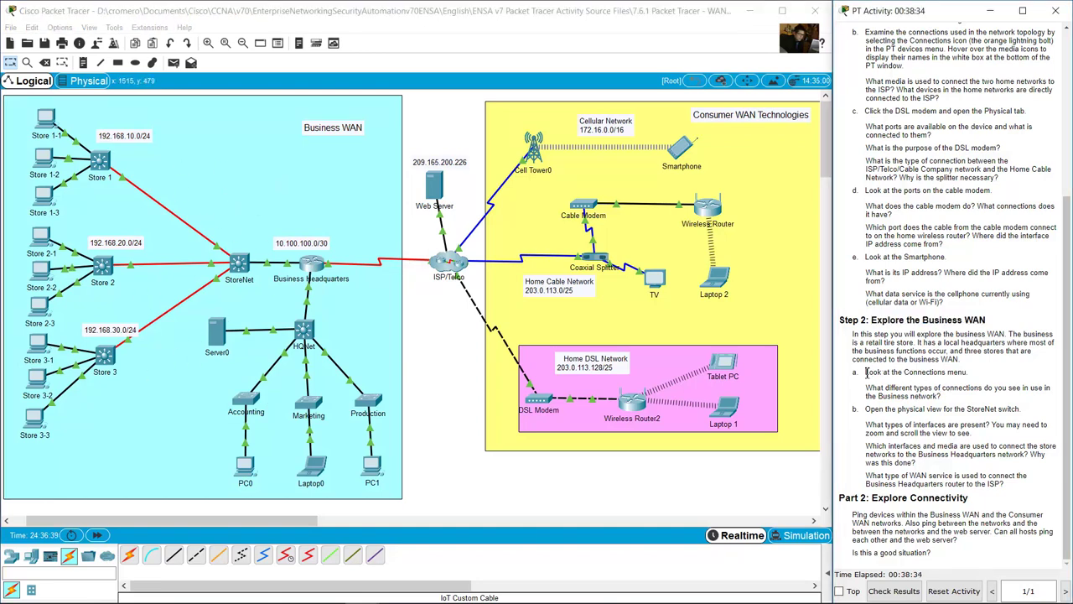
pyautogui.moveTo(867, 374); pyautogui.dragTo(975, 374)
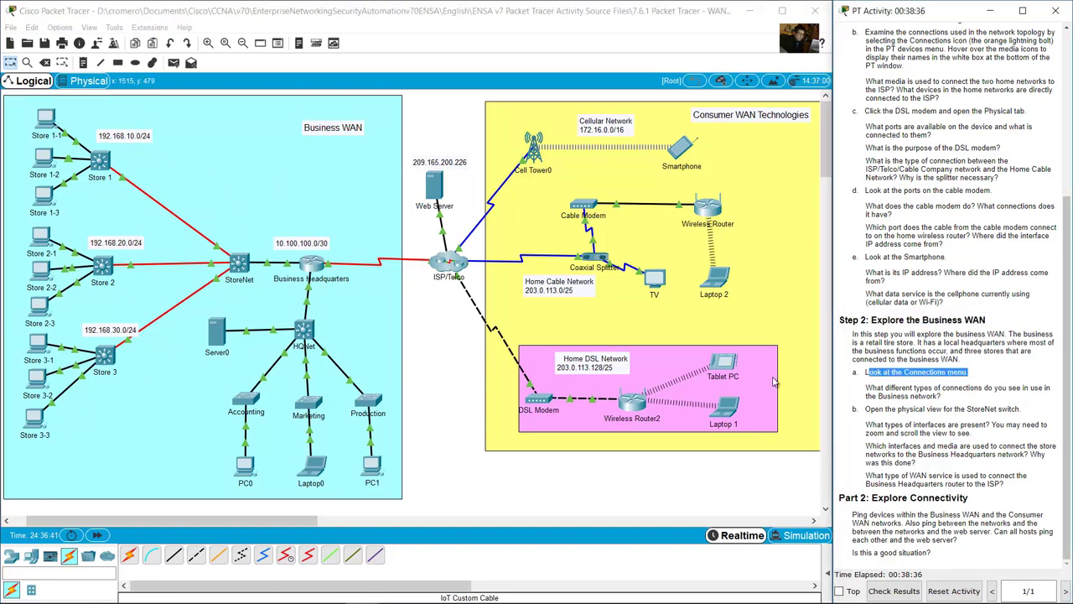
pyautogui.moveTo(867, 387); pyautogui.dragTo(945, 399)
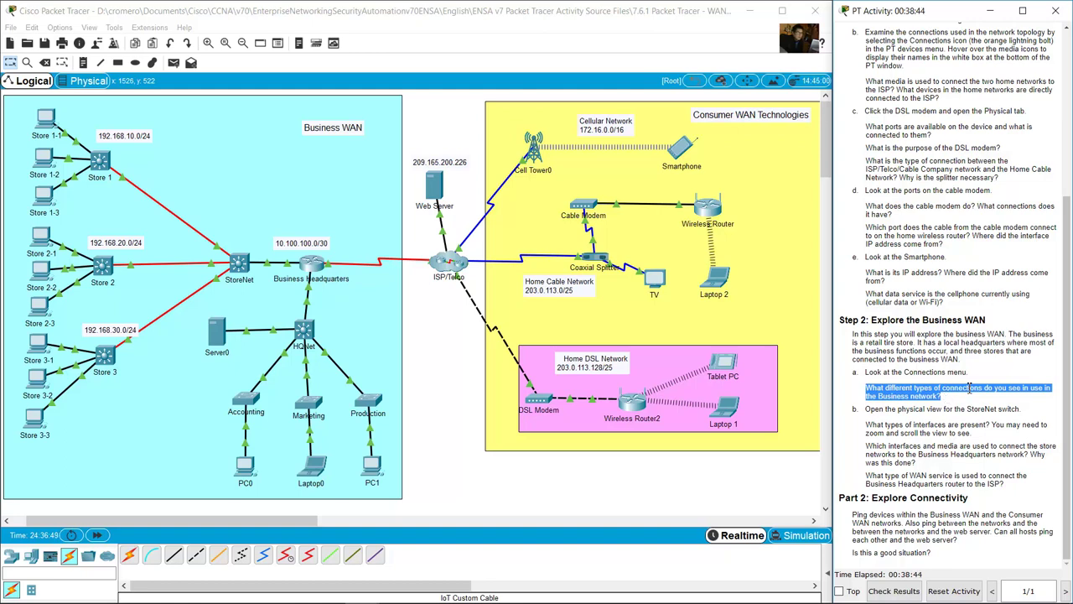
pyautogui.click(444, 327)
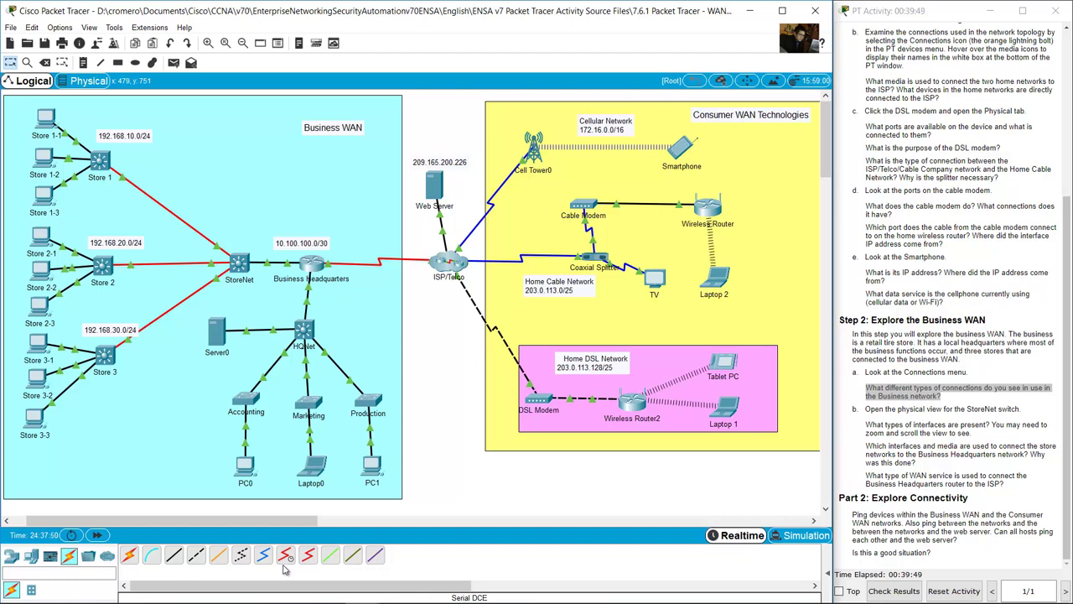
# Open the StoreNet switch's physical view as instructed, zoom in once and enlarge the window to fit the whole device
pyautogui.click(875, 425)
pyautogui.moveTo(868, 408); pyautogui.dragTo(1036, 415)
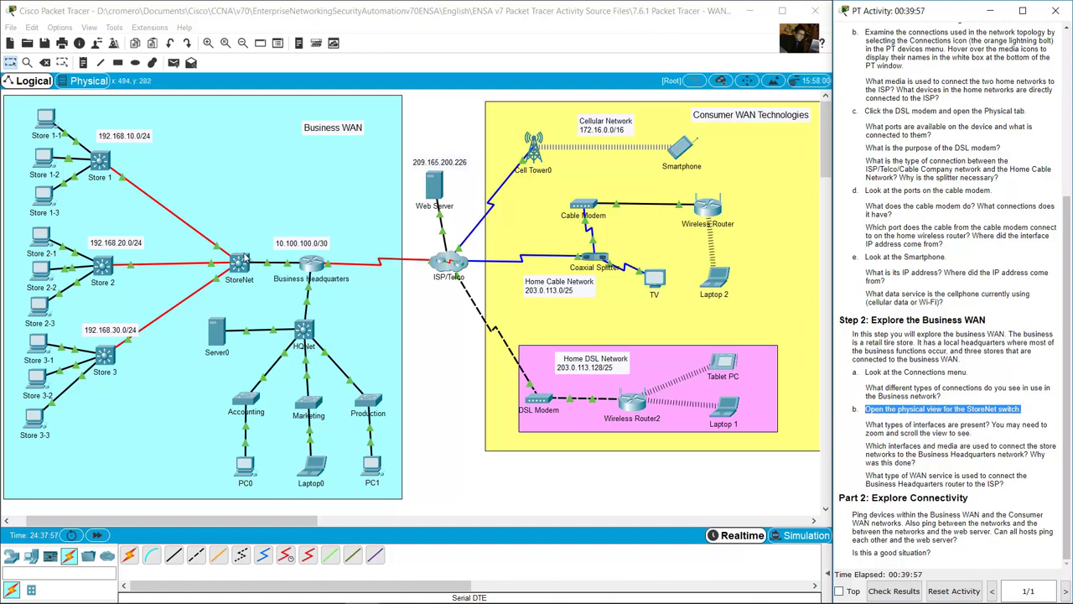
pyautogui.click(238, 266)
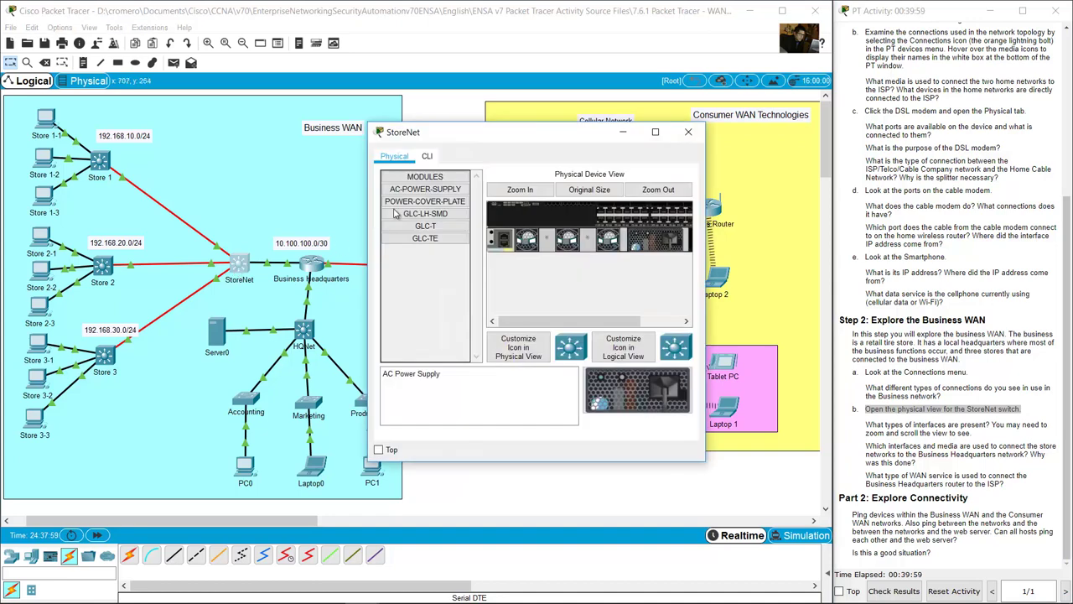
pyautogui.moveTo(428, 139); pyautogui.dragTo(170, 127)
pyautogui.moveTo(447, 451); pyautogui.dragTo(700, 501)
pyautogui.click(300, 178)
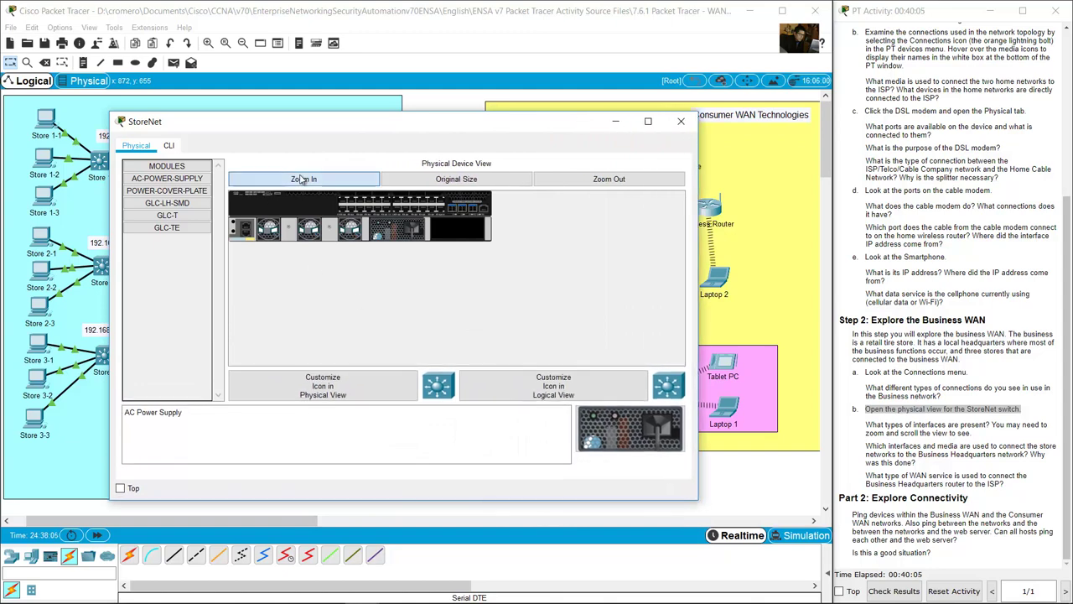
pyautogui.moveTo(343, 126); pyautogui.dragTo(243, 106)
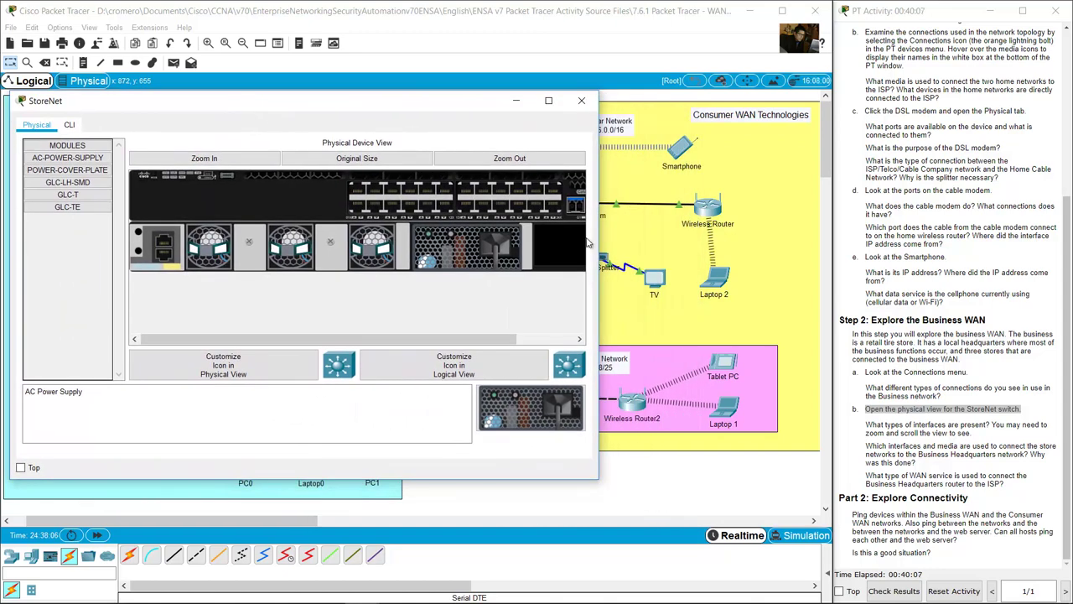
pyautogui.moveTo(602, 244); pyautogui.dragTo(747, 243)
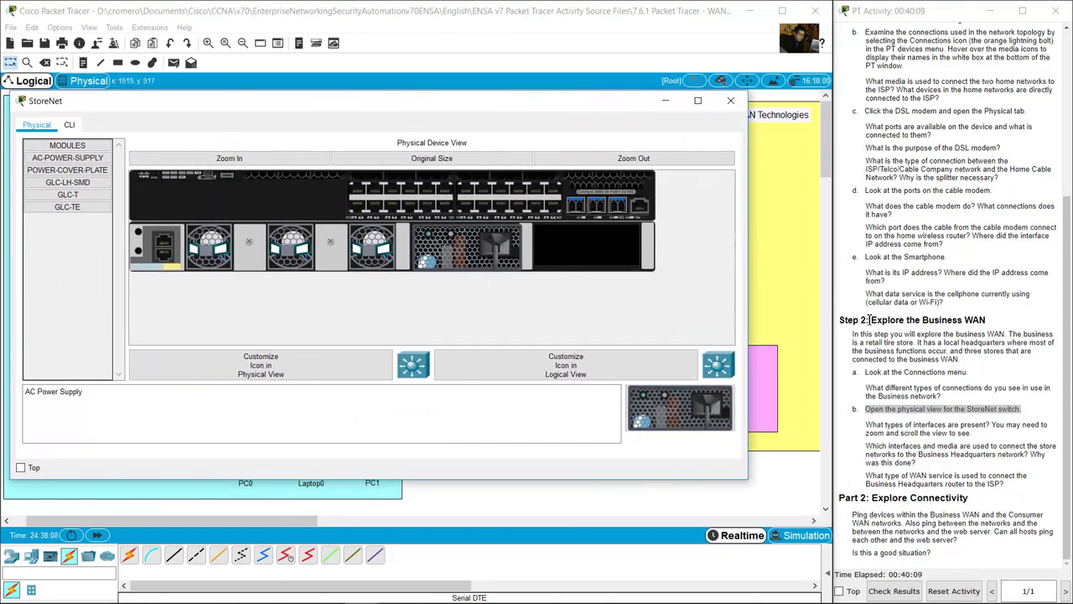
# Read the question on StoreNet's interface types, close its window and inspect the port labels on its store and Business Headquarters links
pyautogui.click(968, 413)
pyautogui.moveTo(893, 425); pyautogui.dragTo(991, 426)
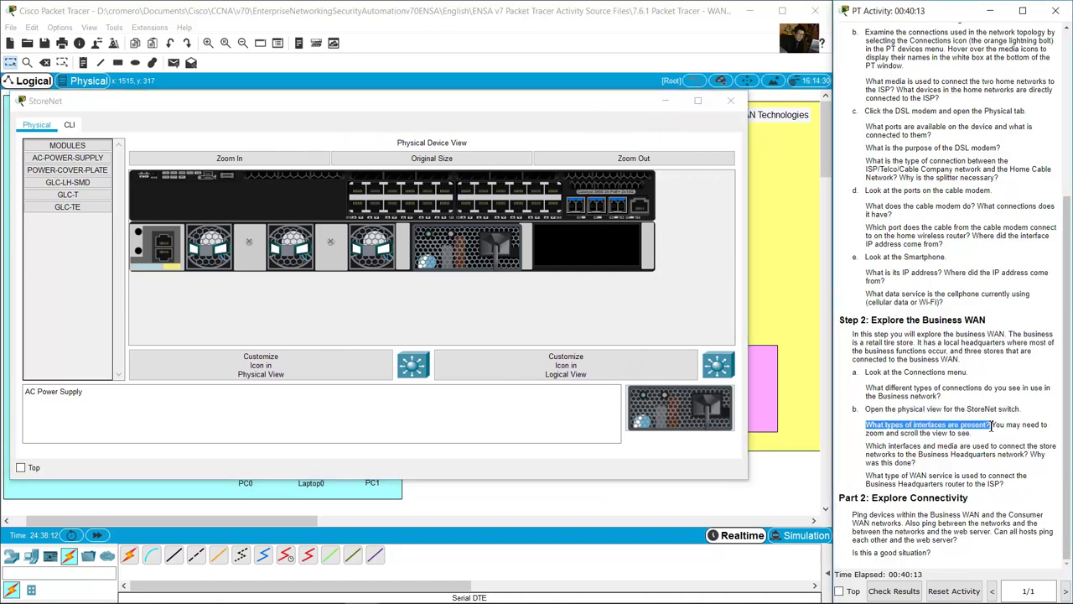
pyautogui.click(730, 100)
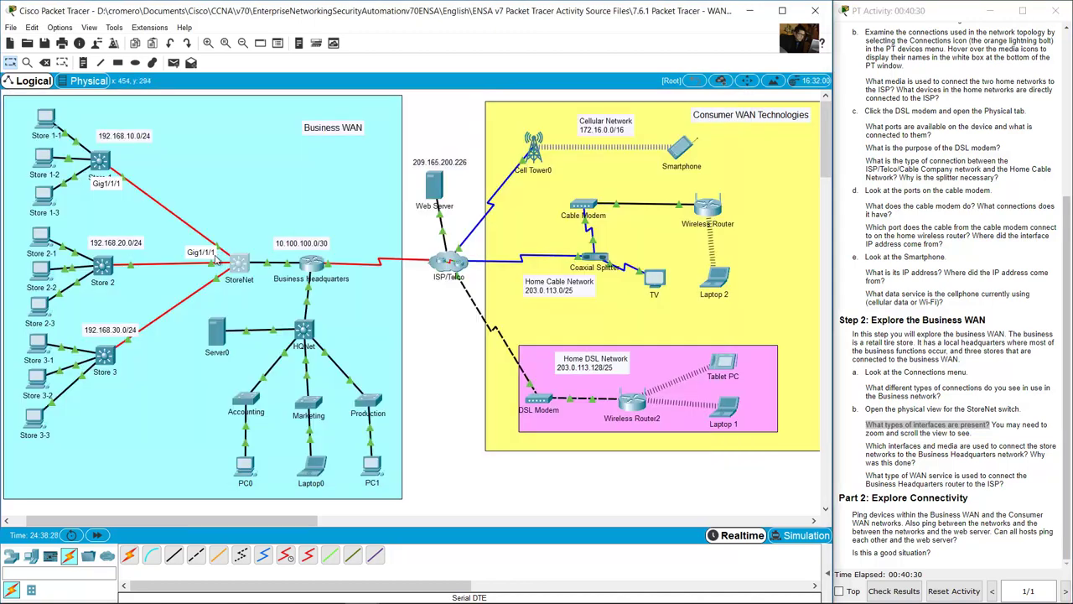
pyautogui.moveTo(212, 266)
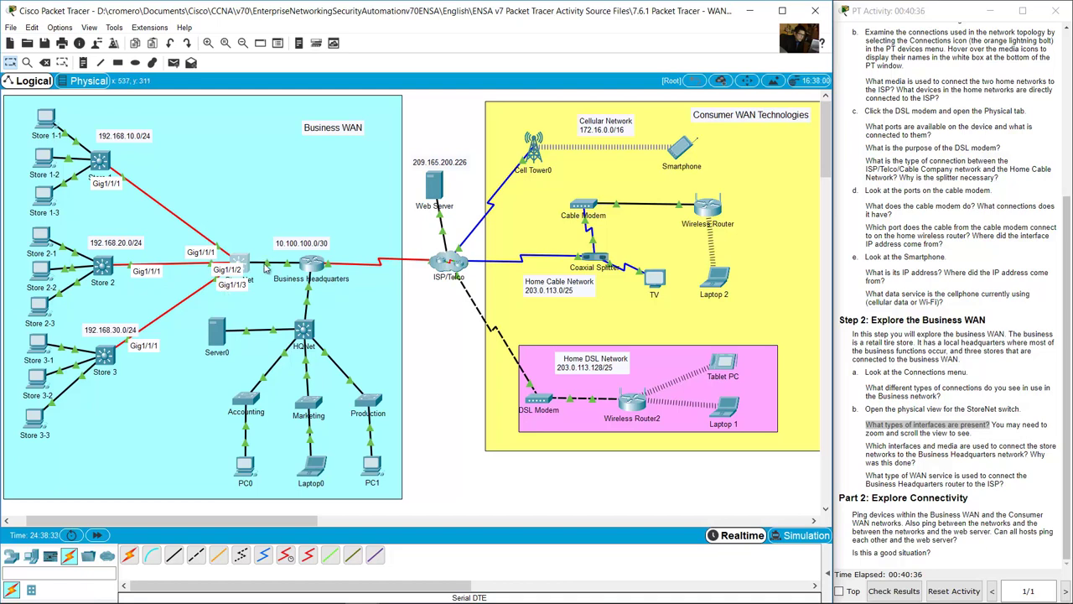
pyautogui.moveTo(266, 267)
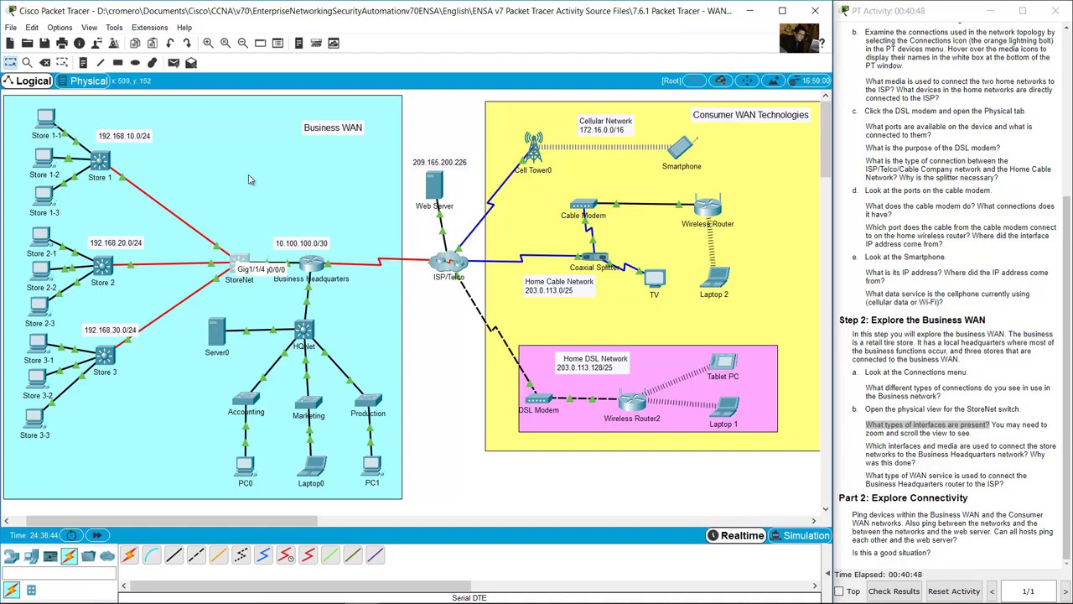
# Examine the uplink ports in StoreNet's physical view and read the description of the GLC-LH-SMD module
pyautogui.click(237, 264)
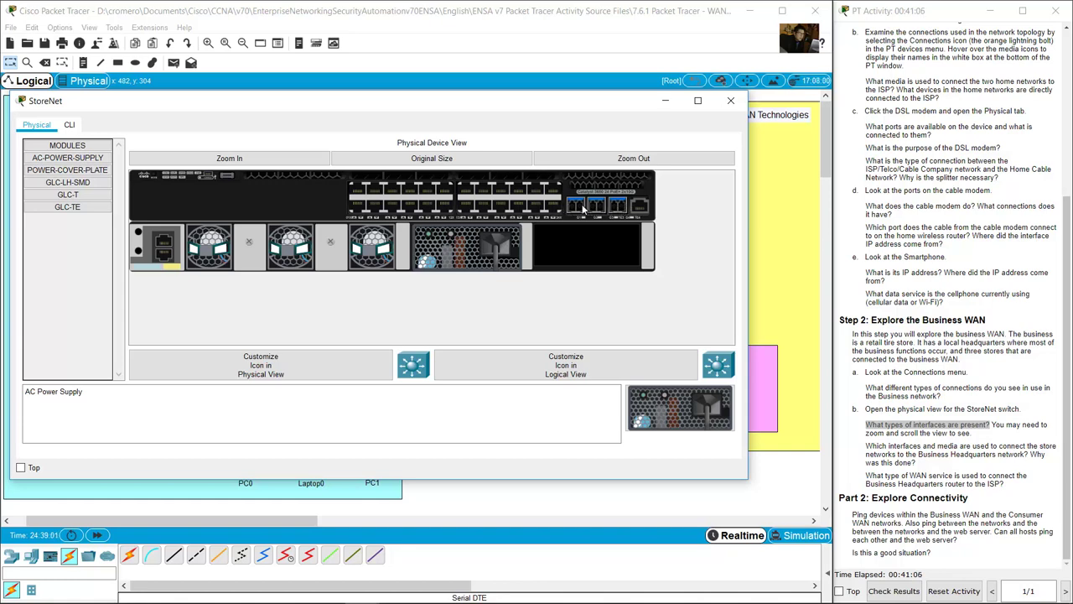
pyautogui.moveTo(582, 209)
pyautogui.click(664, 100)
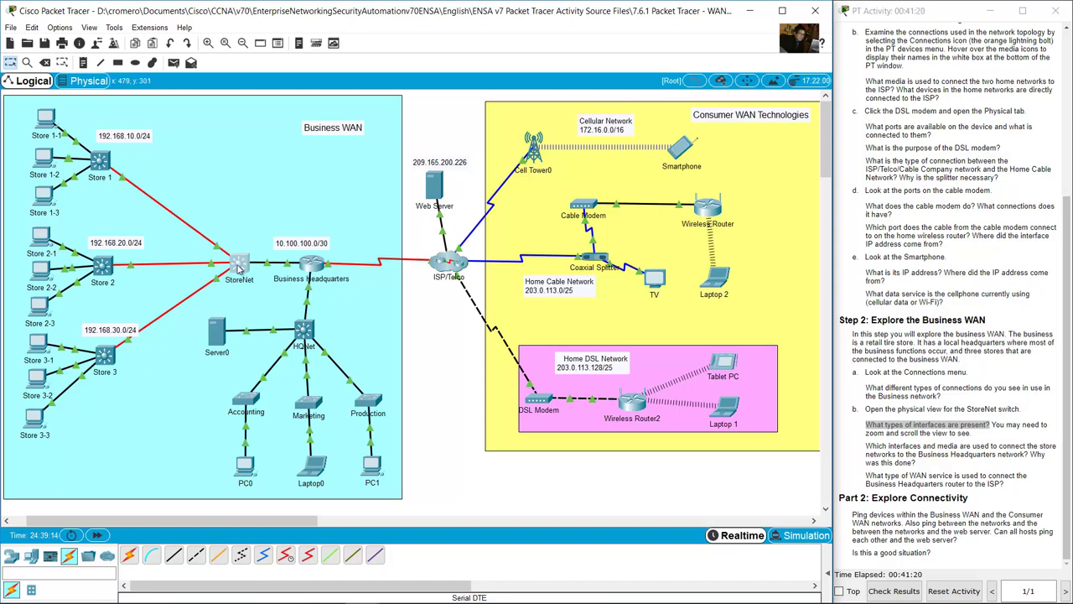
pyautogui.click(239, 266)
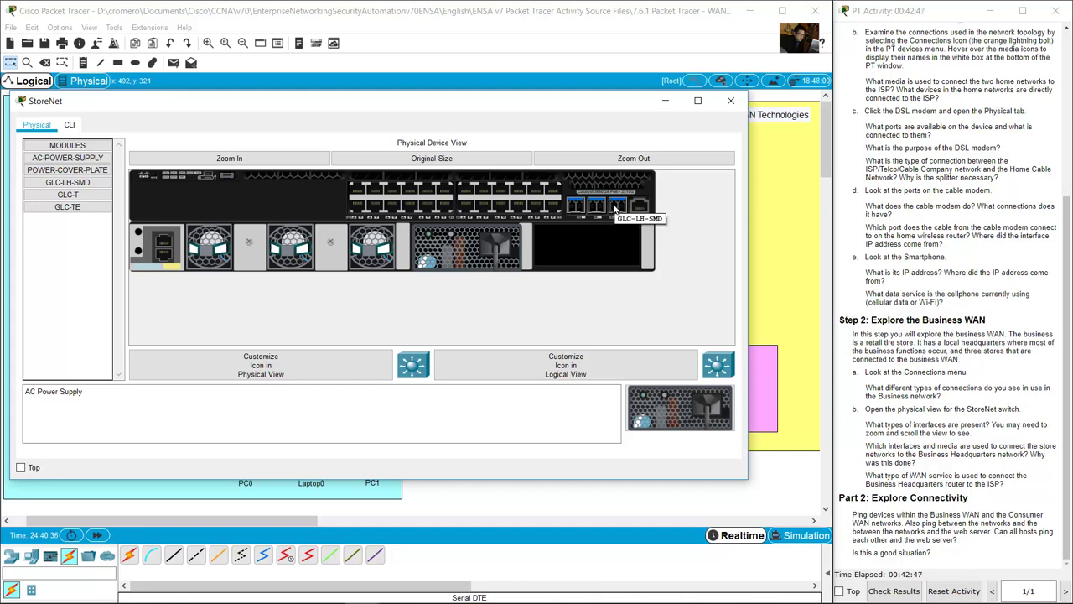
pyautogui.click(76, 187)
pyautogui.moveTo(34, 426); pyautogui.dragTo(78, 424)
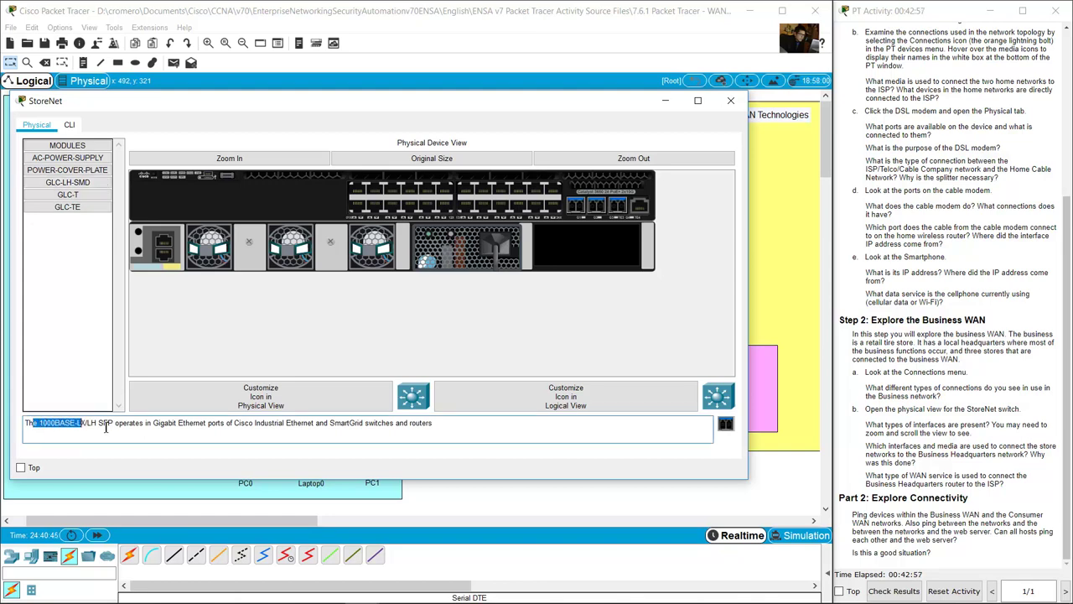
pyautogui.moveTo(134, 423); pyautogui.dragTo(294, 424)
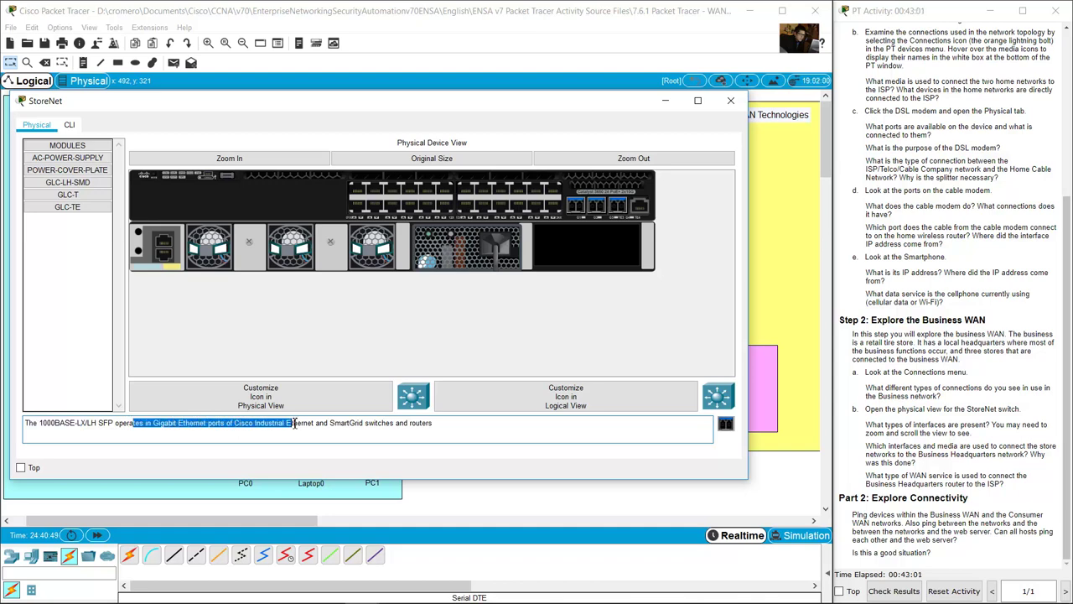
# Read the question on the interfaces and media linking the store networks to Business Headquarters and why they were chosen, checking the topology
pyautogui.click(317, 424)
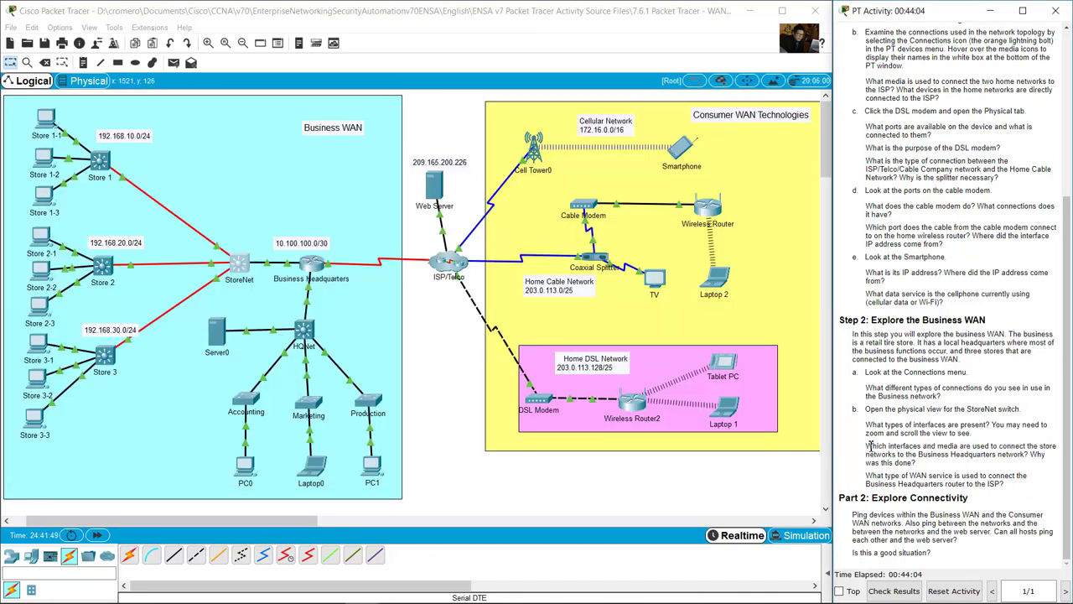
pyautogui.moveTo(866, 446); pyautogui.dragTo(1028, 454)
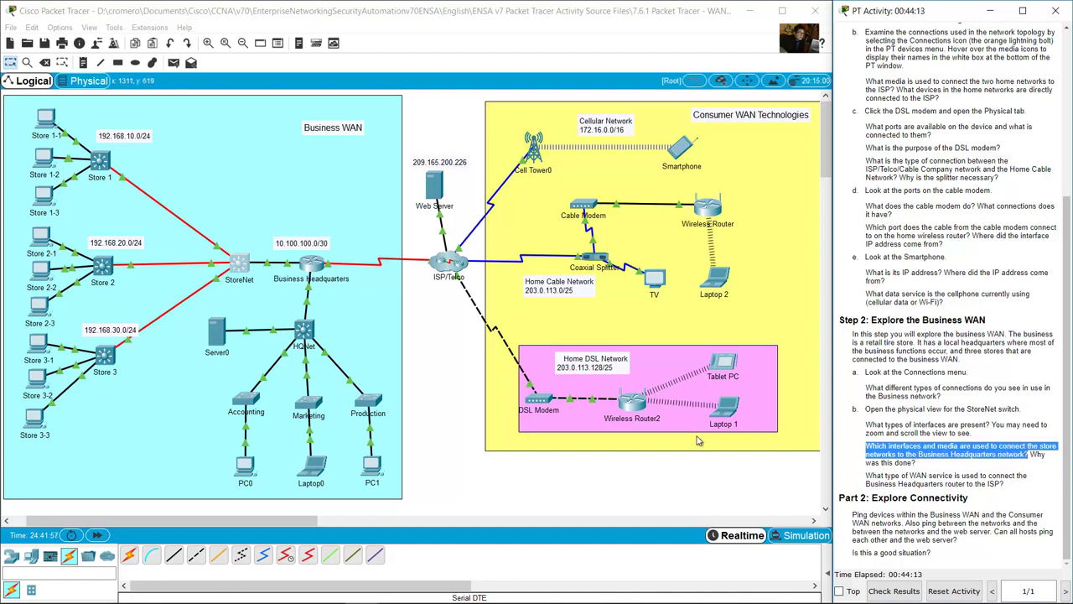
pyautogui.click(413, 354)
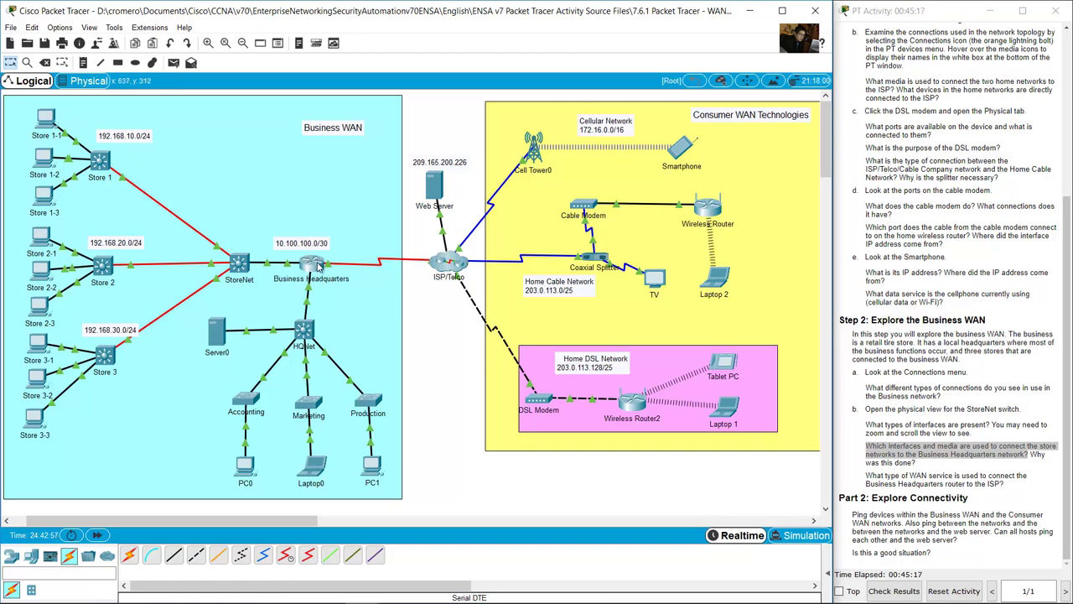
pyautogui.click(1029, 454)
pyautogui.moveTo(1031, 453); pyautogui.dragTo(898, 466)
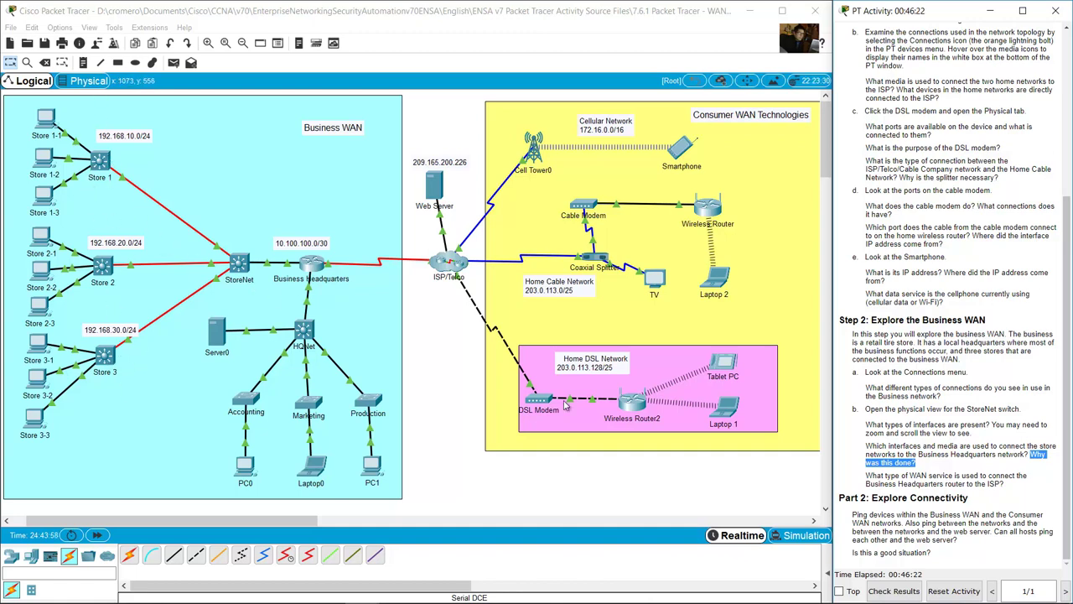
# Read the WAN service question and inspect the port labels on the link between the Business Headquarters router and the ISP
pyautogui.moveTo(865, 476); pyautogui.dragTo(1006, 485)
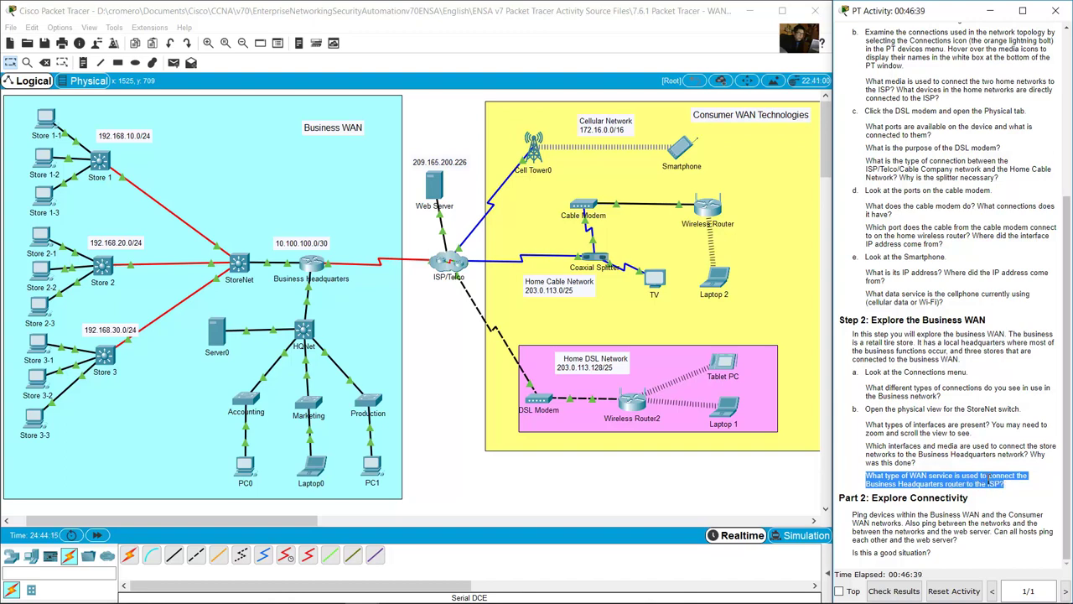
pyautogui.click(414, 305)
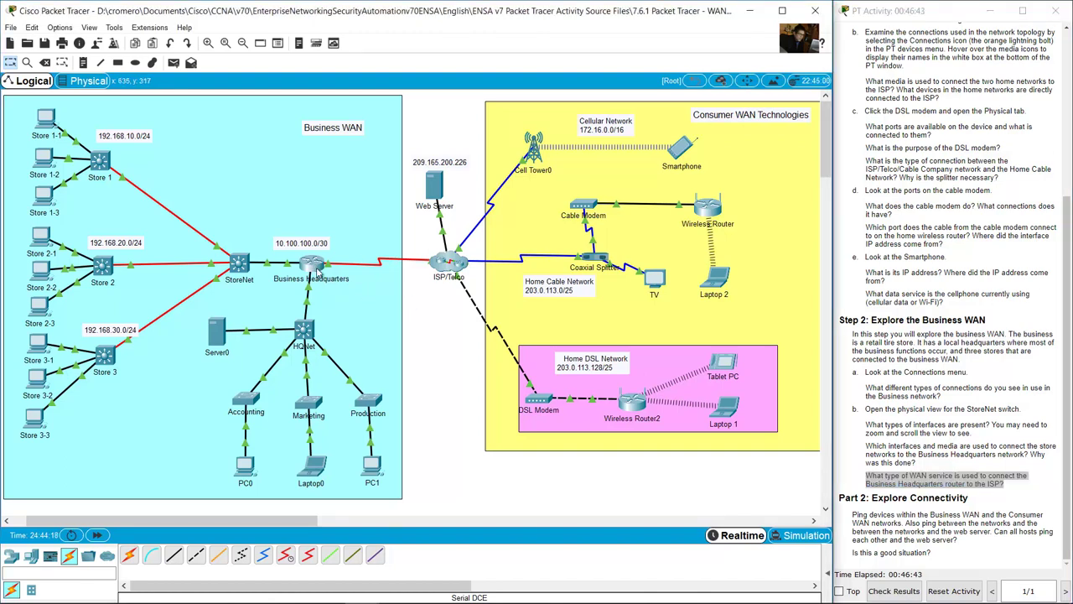
pyautogui.moveTo(419, 266)
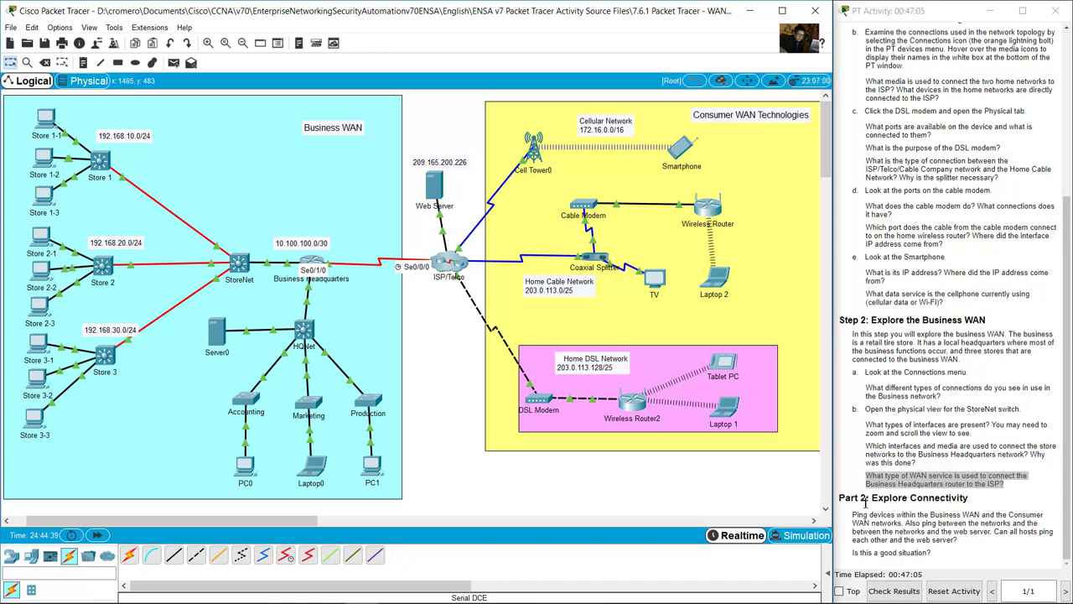
# Read the Part 2 Explore Connectivity instructions on pinging within and between the networks and the web server
pyautogui.moveTo(878, 500); pyautogui.dragTo(969, 500)
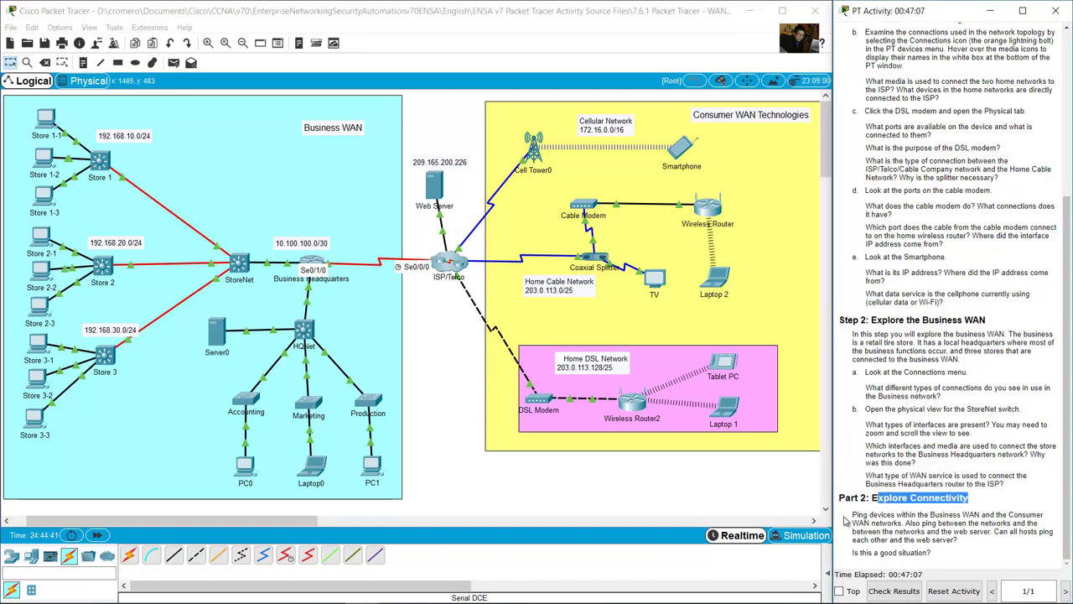
pyautogui.moveTo(854, 513); pyautogui.dragTo(903, 523)
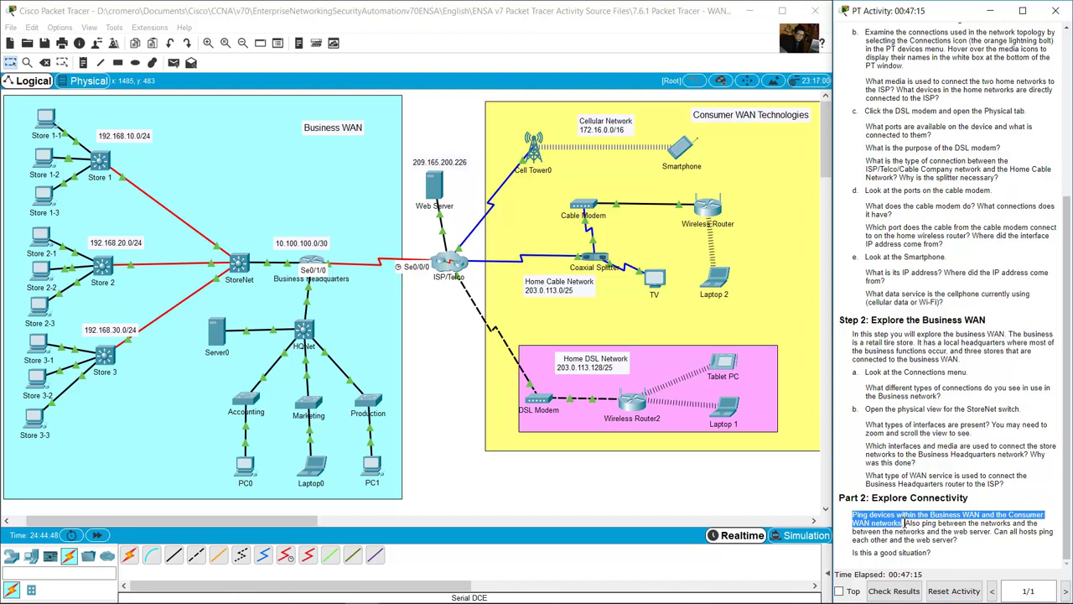
pyautogui.click(906, 524)
pyautogui.moveTo(905, 524); pyautogui.dragTo(1021, 524)
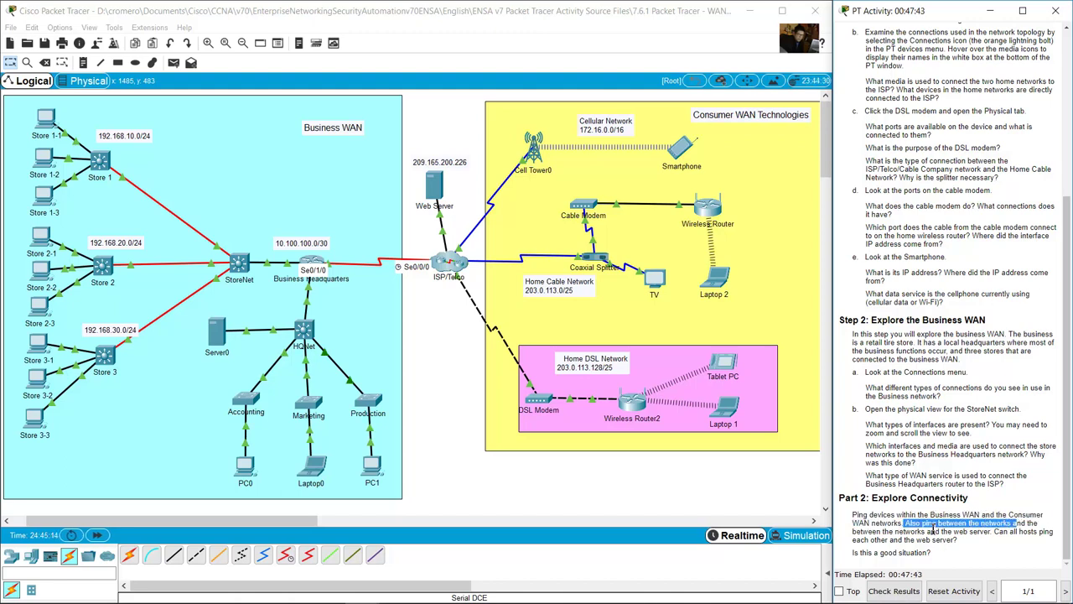
pyautogui.moveTo(931, 531); pyautogui.dragTo(989, 531)
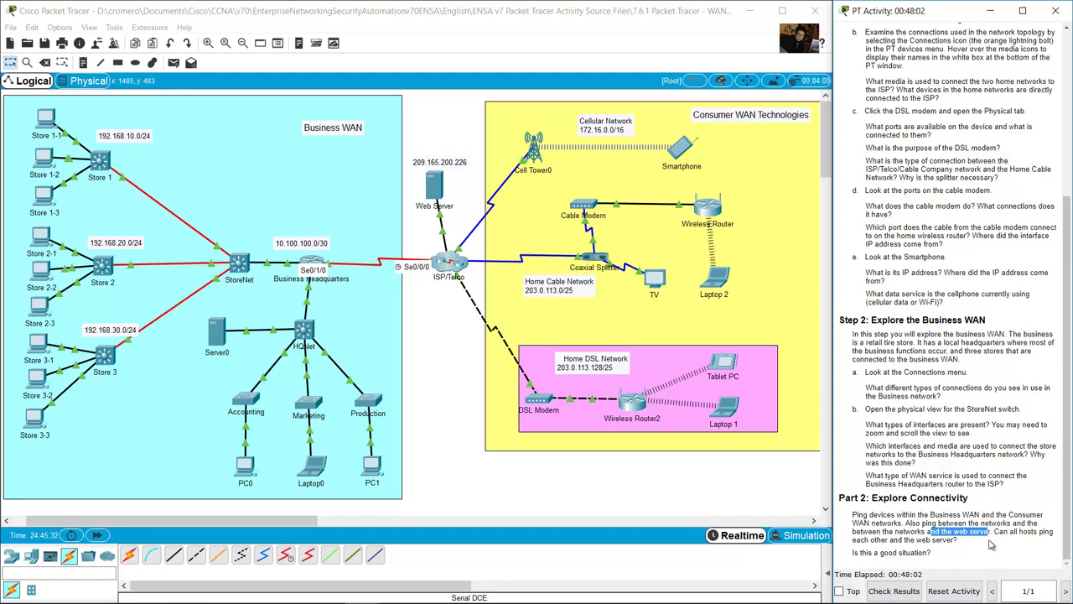
pyautogui.moveTo(853, 515); pyautogui.dragTo(985, 517)
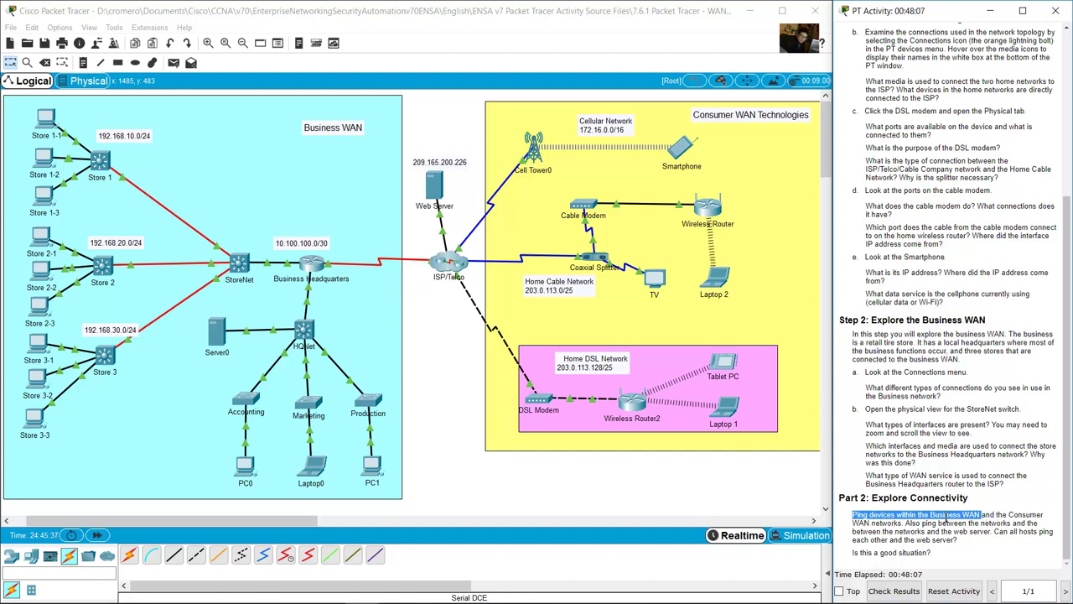
# Open the command prompt on PC Store 1-1 and begin a ping command
pyautogui.click(47, 122)
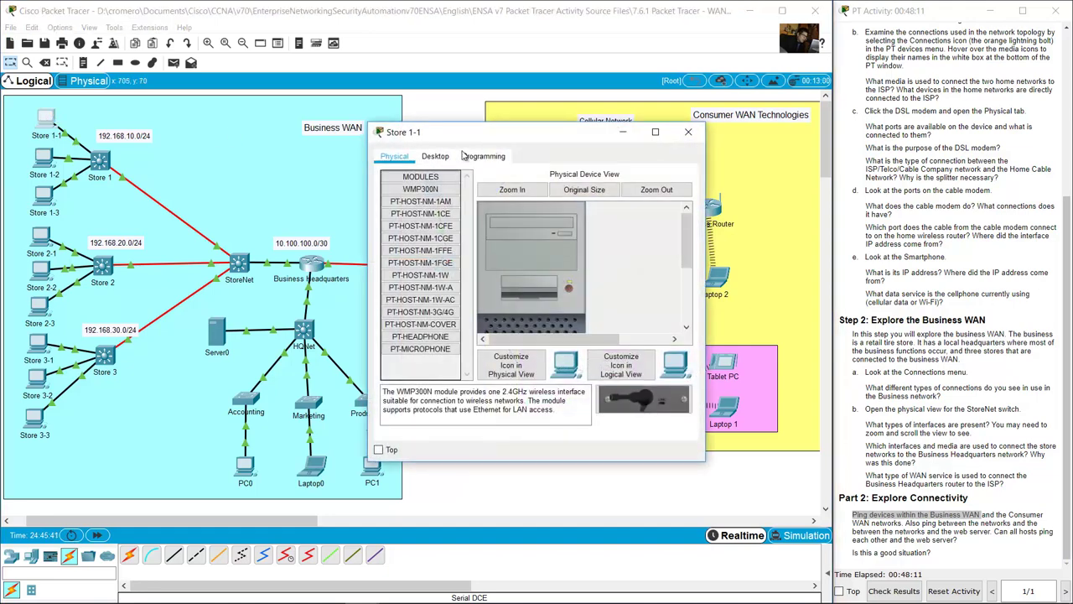
pyautogui.moveTo(479, 136); pyautogui.dragTo(156, 172)
pyautogui.click(121, 193)
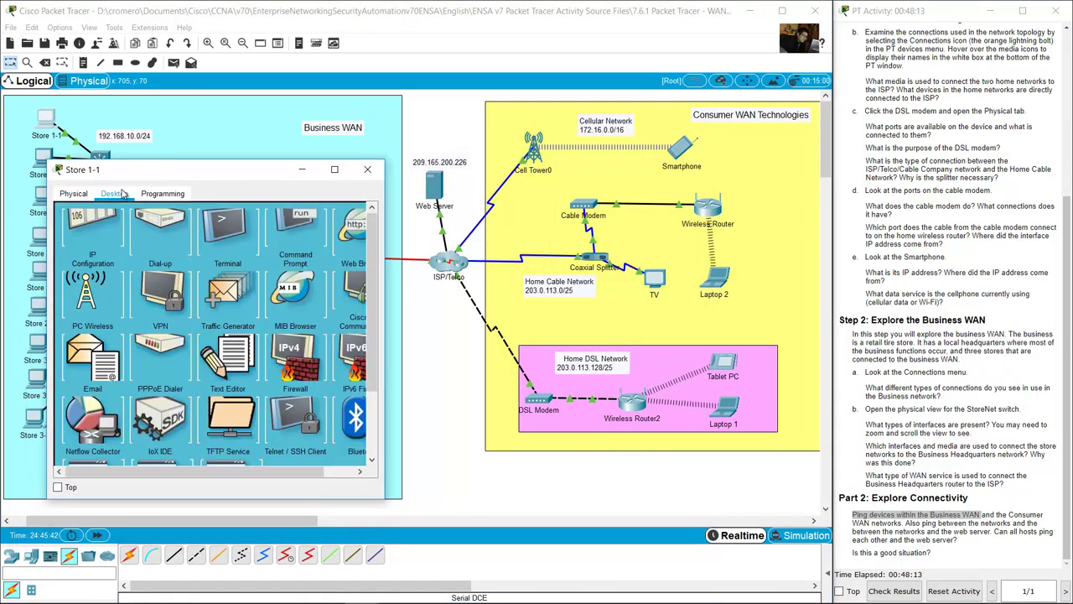
pyautogui.click(276, 228)
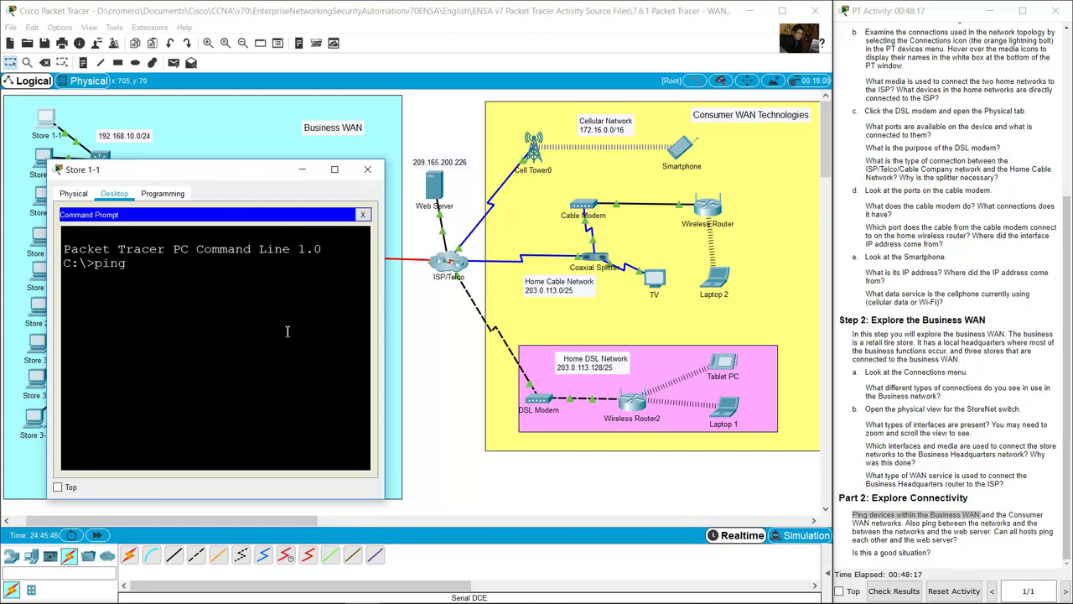
pyautogui.click(443, 358)
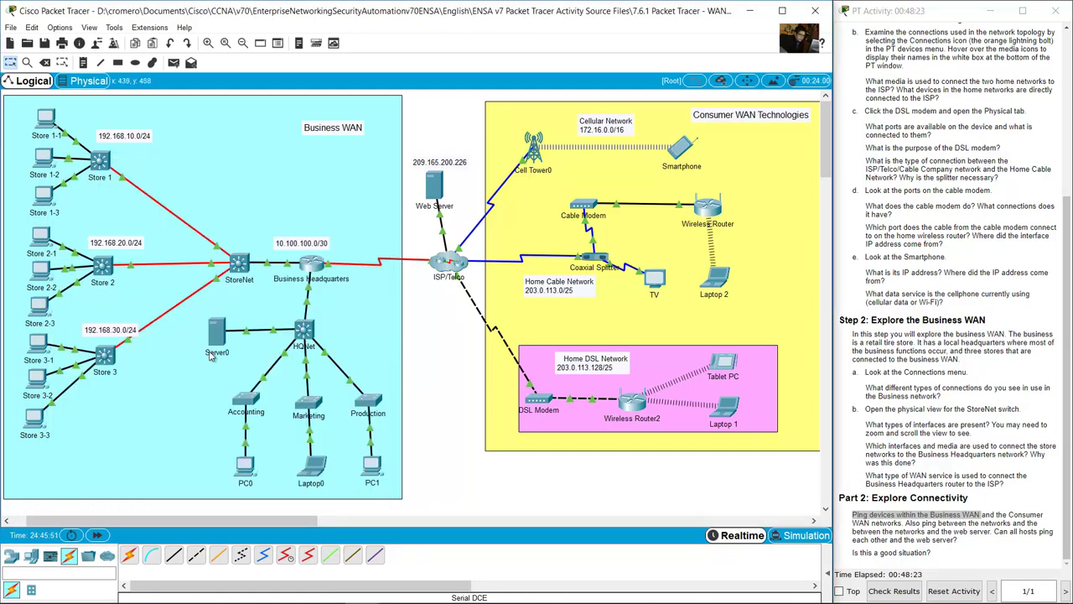
# Look up Server0's IP address in its IP configuration and close its window
pyautogui.click(216, 331)
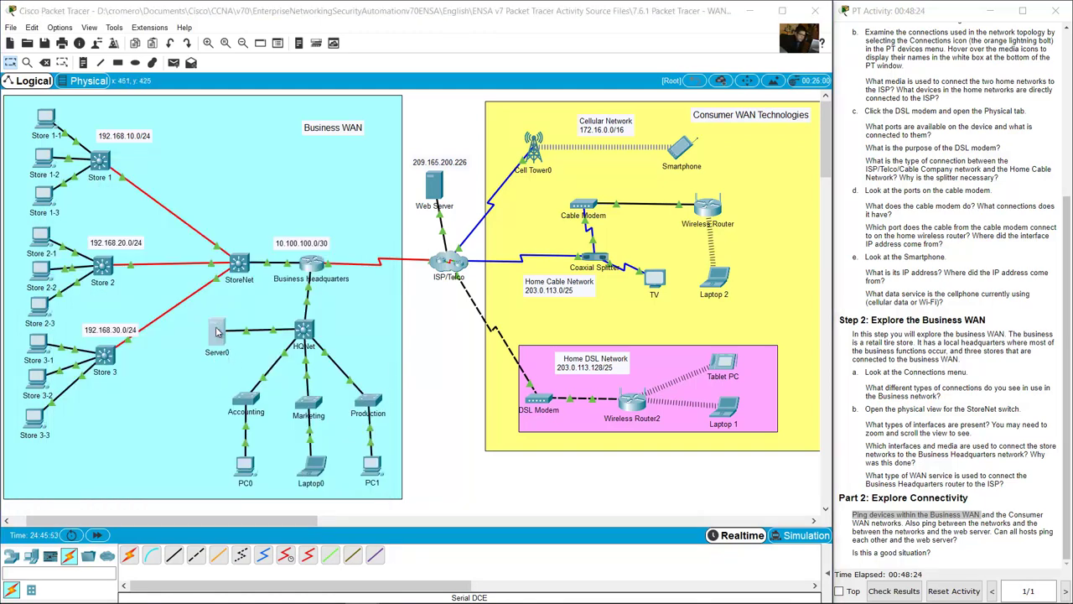
pyautogui.click(476, 156)
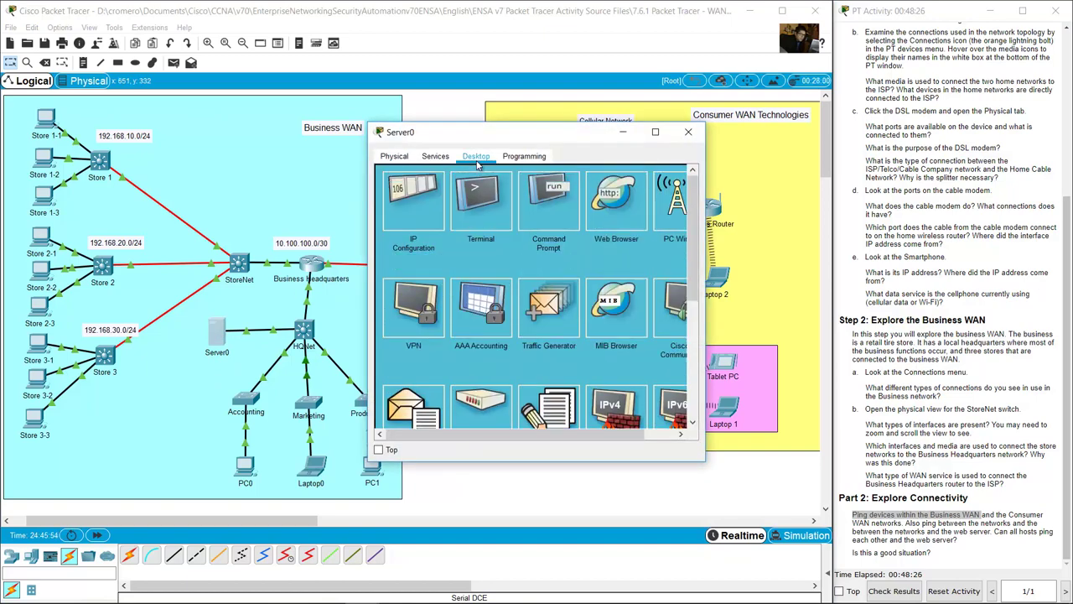
pyautogui.click(398, 196)
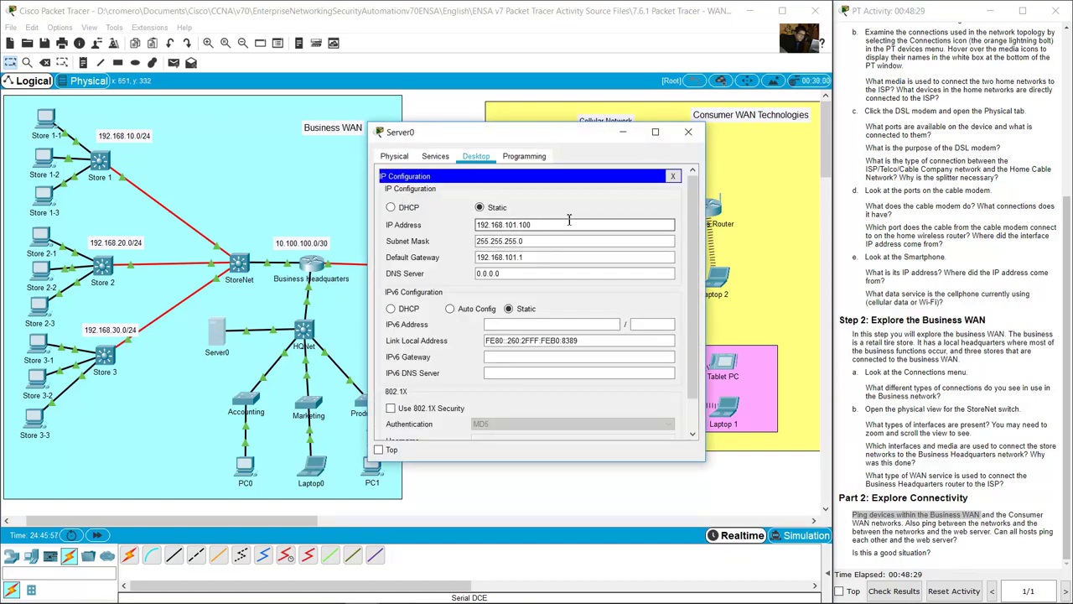
pyautogui.click(687, 132)
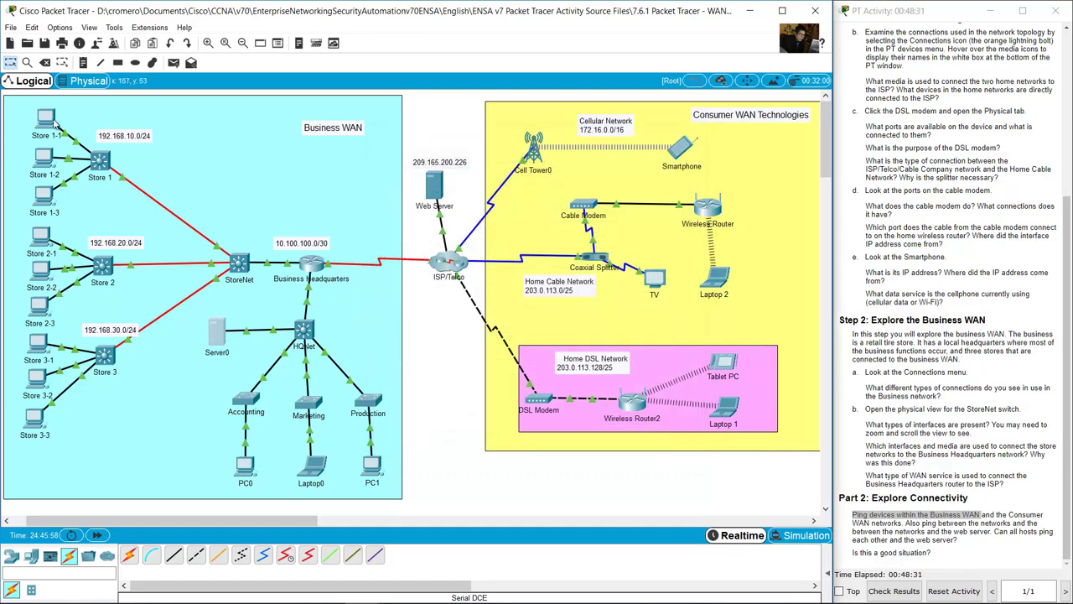
# Ping Server0 at 192.168.101.100 from Store 1-1, widening the command prompt window to read the replies
pyautogui.click(55, 123)
pyautogui.write('1292.')
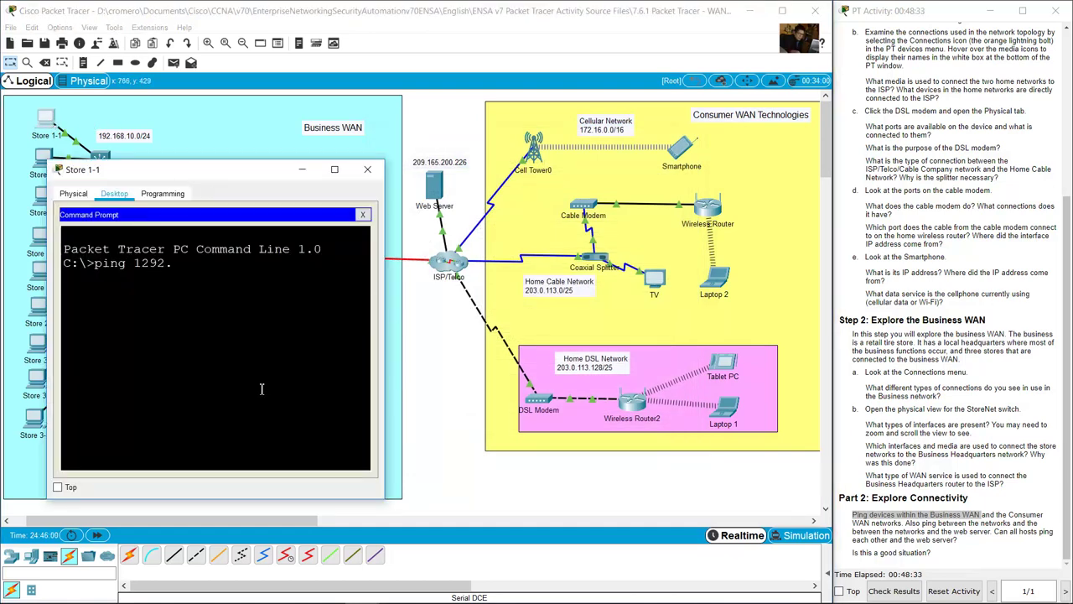
pyautogui.press('BackSpace')
pyautogui.write('92.168.101.100')
pyautogui.press('Return')
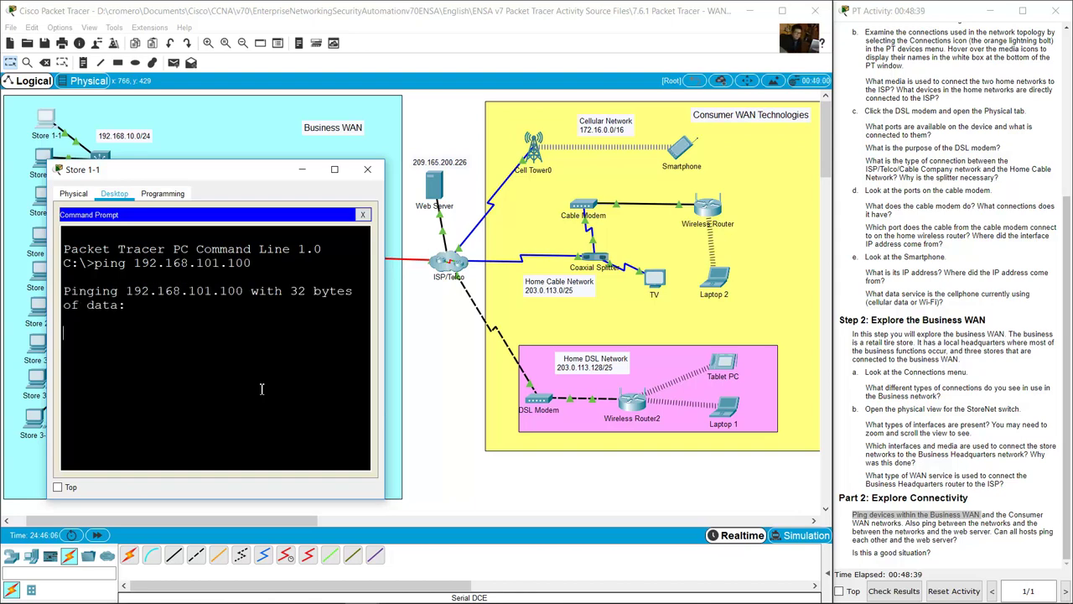
pyautogui.moveTo(384, 347); pyautogui.dragTo(495, 333)
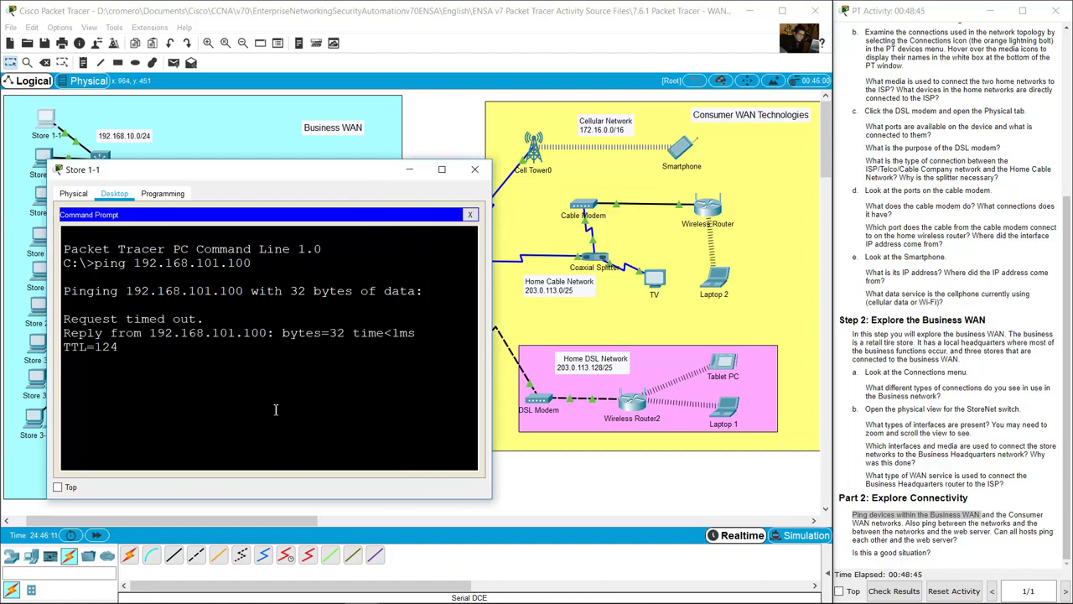
pyautogui.moveTo(492, 362); pyautogui.dragTo(542, 358)
pyautogui.moveTo(147, 333); pyautogui.dragTo(203, 369)
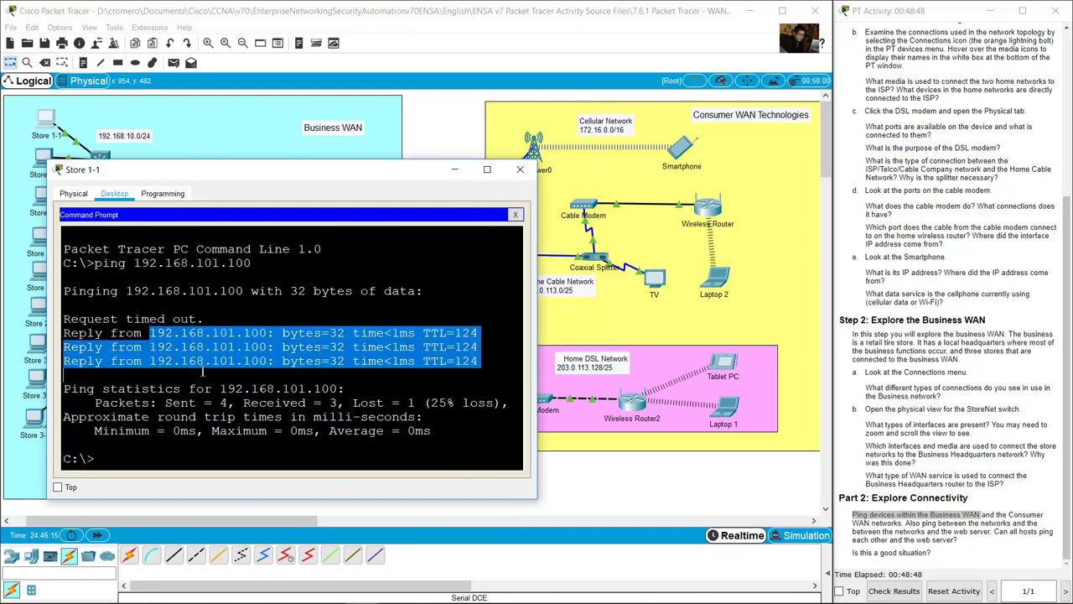
pyautogui.click(428, 151)
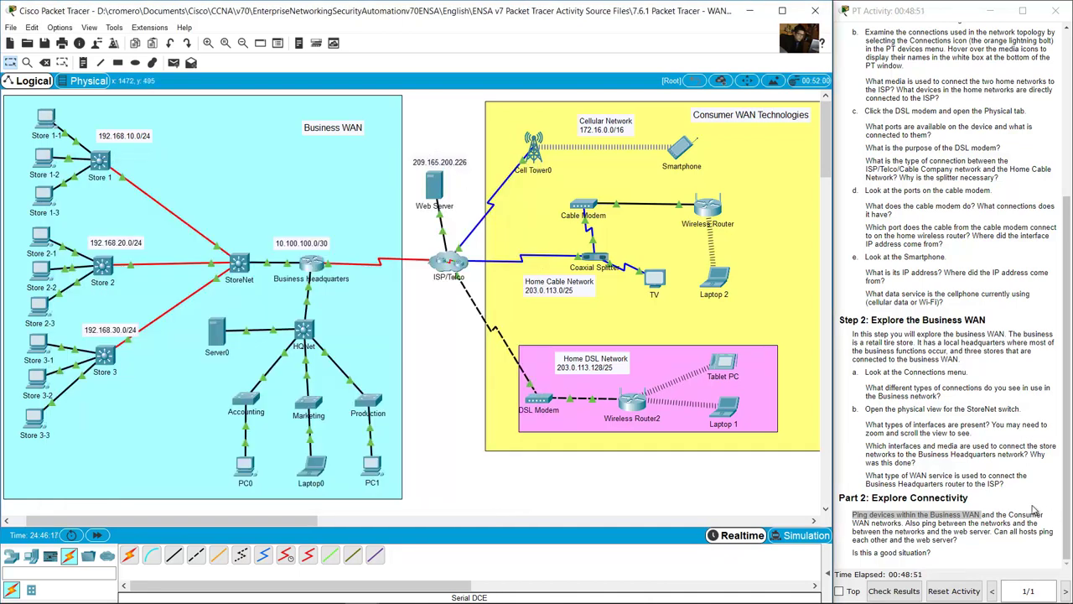
# Read the part of the Part 2 instructions about pinging devices in the Consumer WAN networks
pyautogui.click(987, 516)
pyautogui.moveTo(1009, 515); pyautogui.dragTo(888, 523)
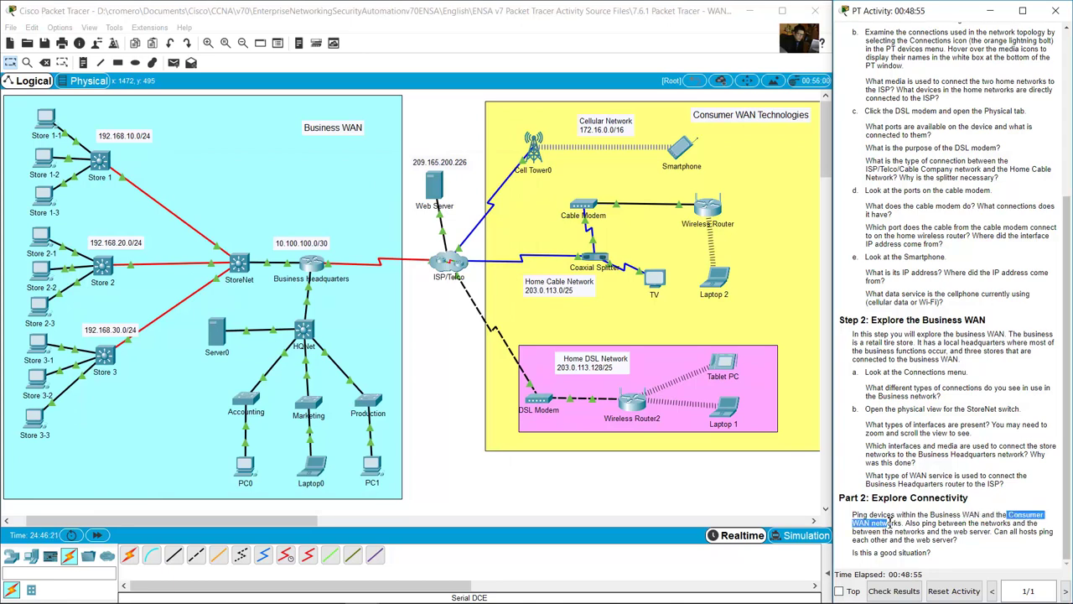
pyautogui.moveTo(888, 523); pyautogui.dragTo(903, 523)
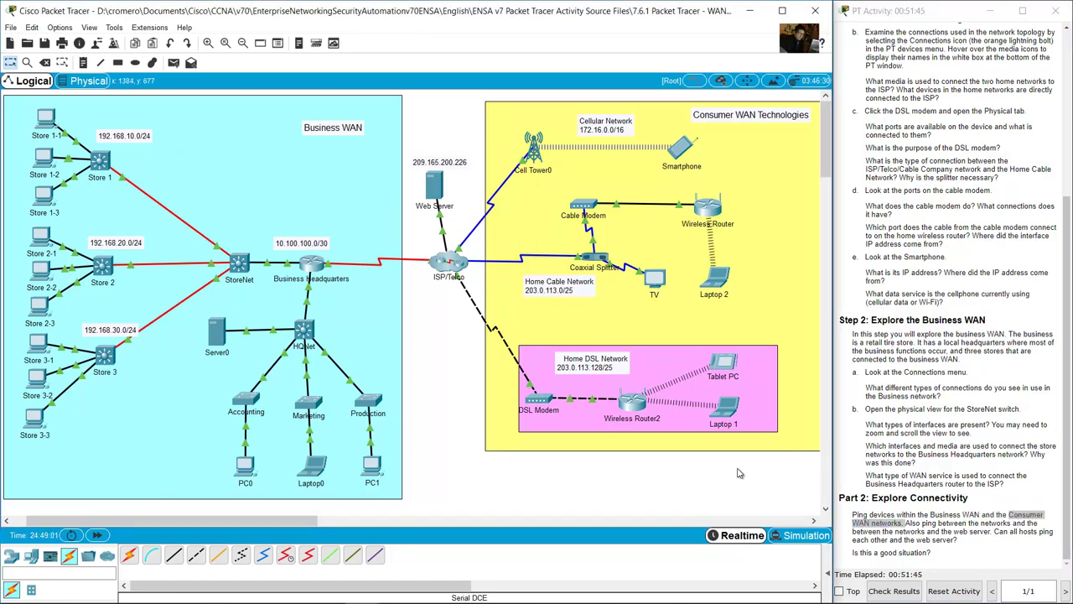
# Ping the web server at 209.165.200.226 from Store 1-1's command prompt and close the PC's window
pyautogui.click(42, 121)
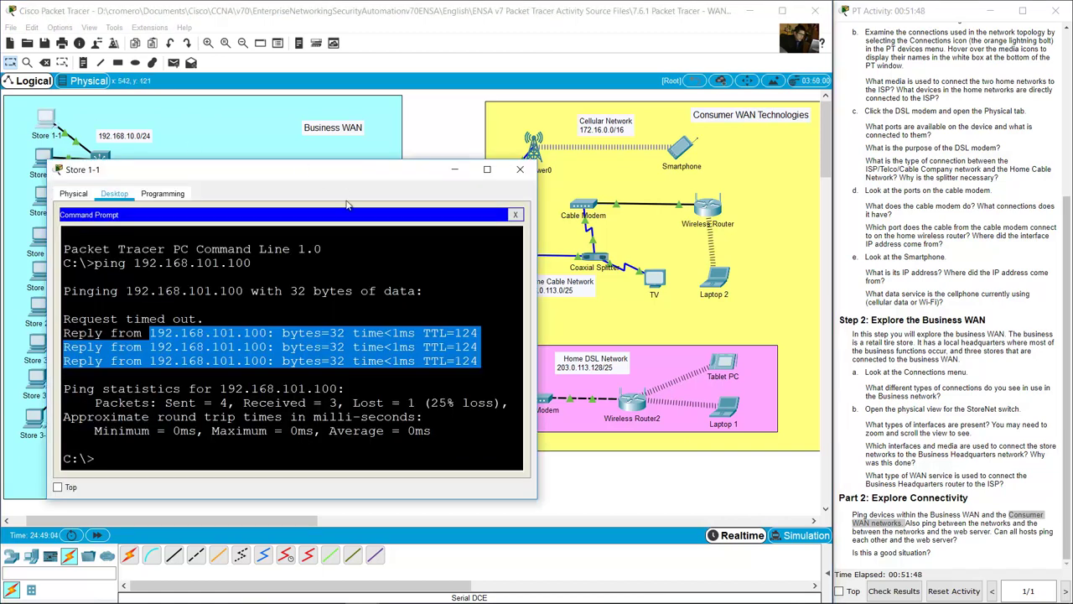
pyautogui.moveTo(341, 176); pyautogui.dragTo(344, 262)
pyautogui.click(435, 139)
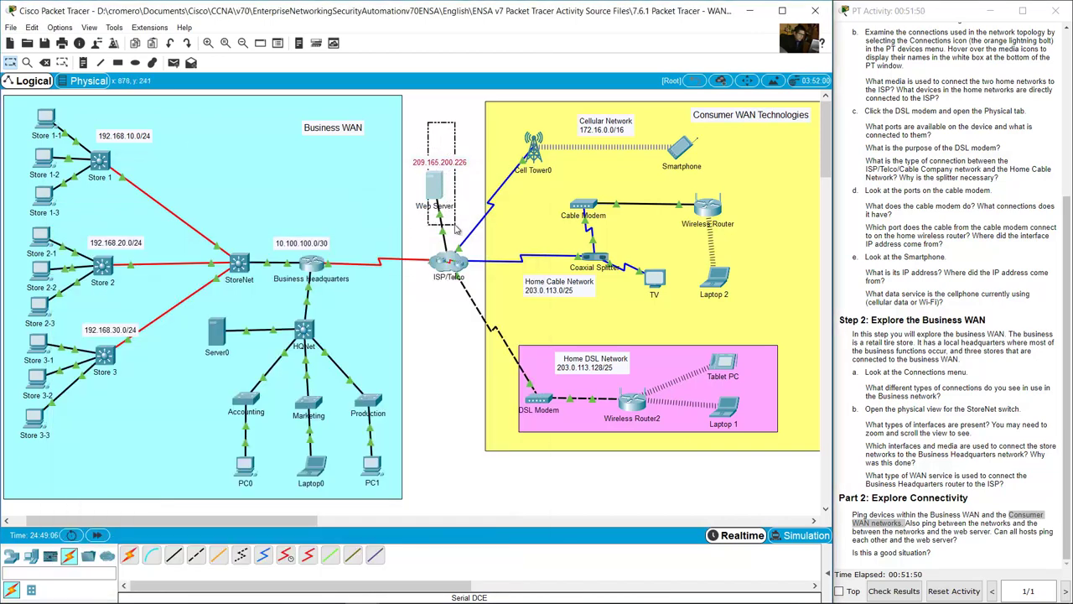
pyautogui.click(47, 122)
pyautogui.write('ping')
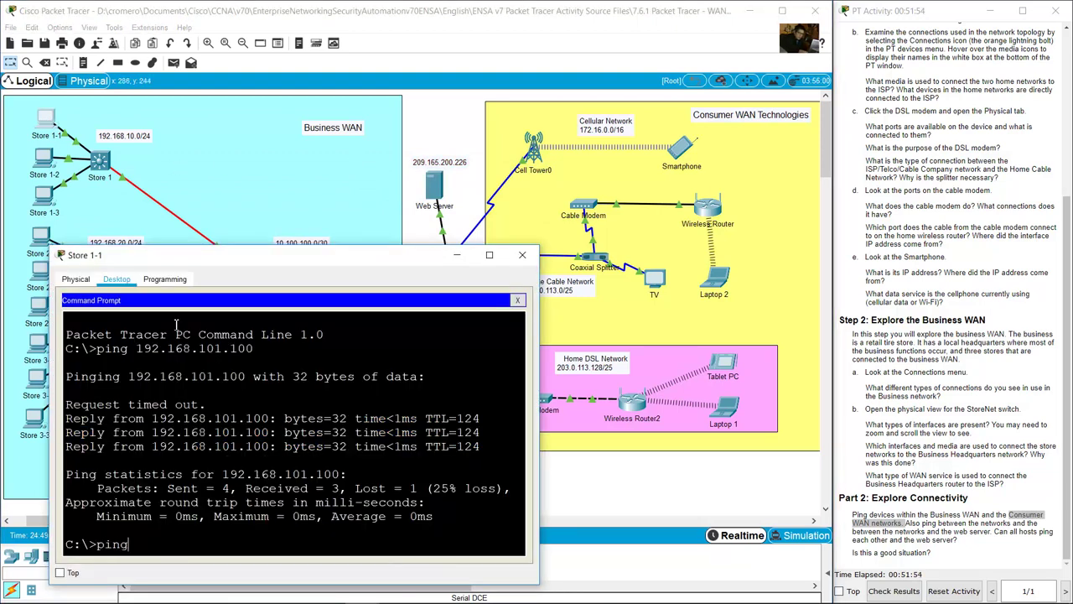
pyautogui.write(' 209.165.200.2')
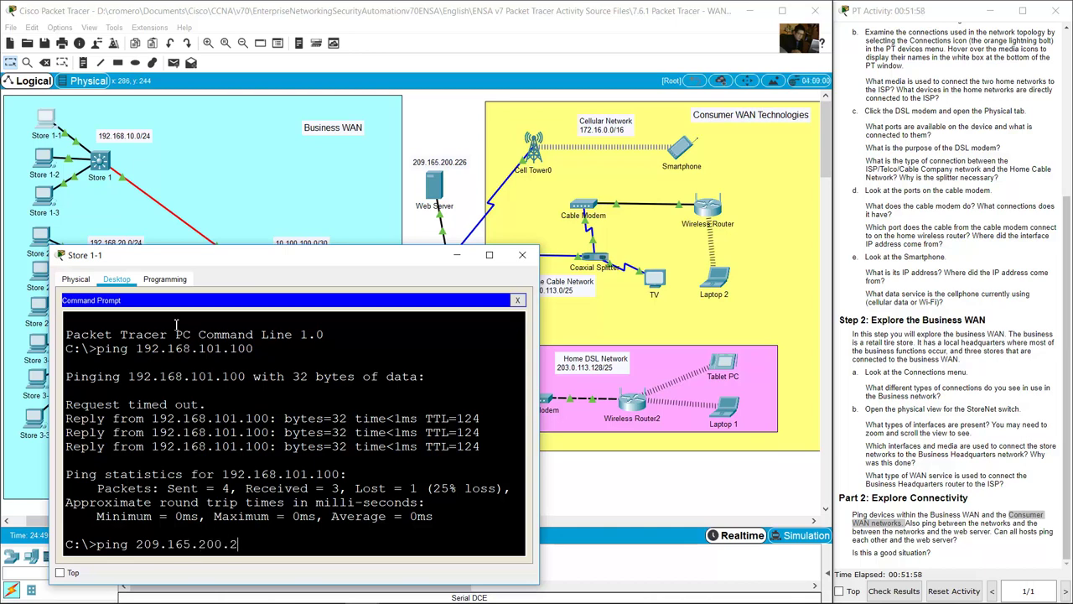
pyautogui.write('26')
pyautogui.press('Return')
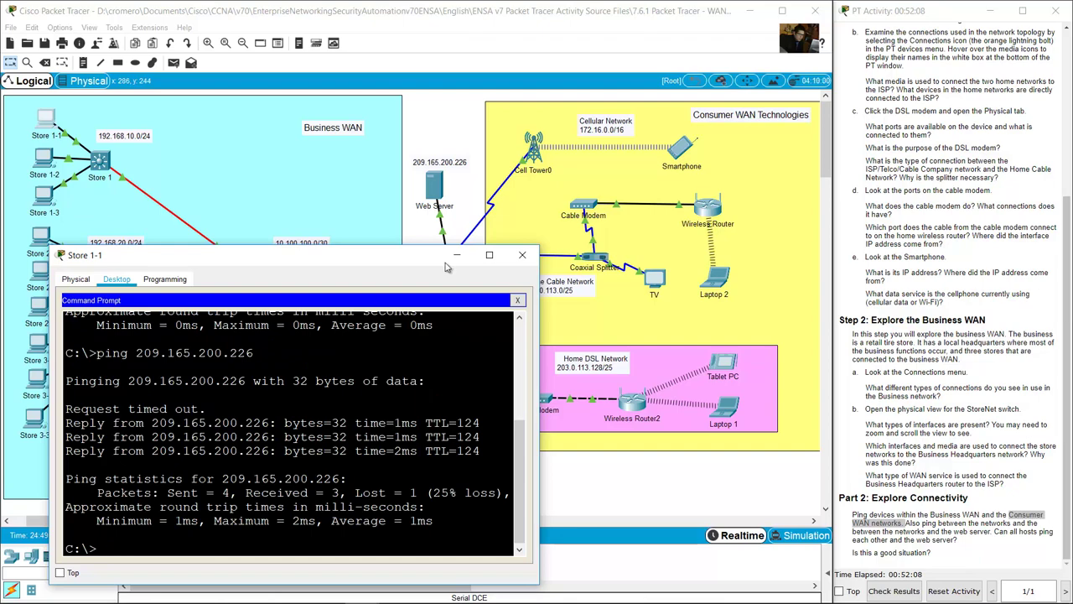
pyautogui.click(522, 254)
pyautogui.click(681, 155)
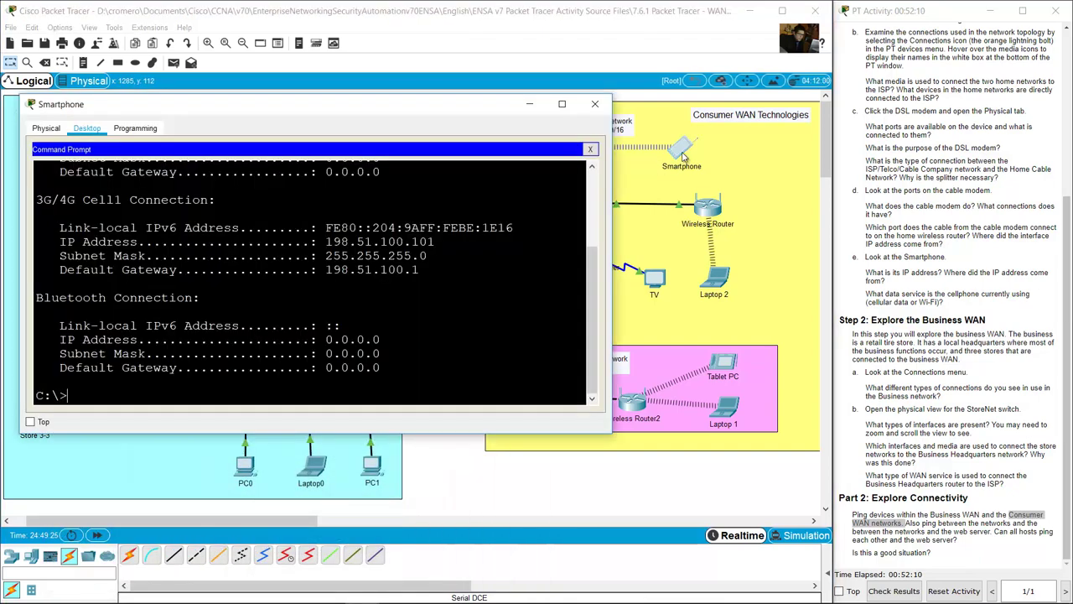
pyautogui.click(590, 149)
pyautogui.click(595, 103)
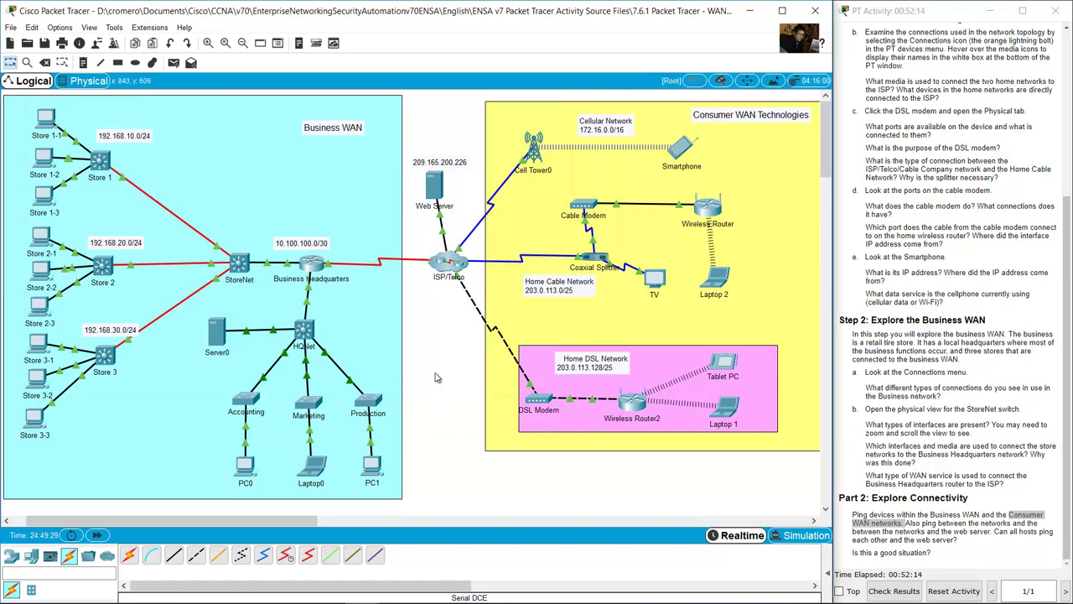
# Open the Smartphone's command prompt, moving its window clear of the Consumer WAN devices and widening it
pyautogui.click(681, 155)
pyautogui.moveTo(537, 135); pyautogui.dragTo(166, 237)
pyautogui.moveTo(346, 256); pyautogui.dragTo(451, 268)
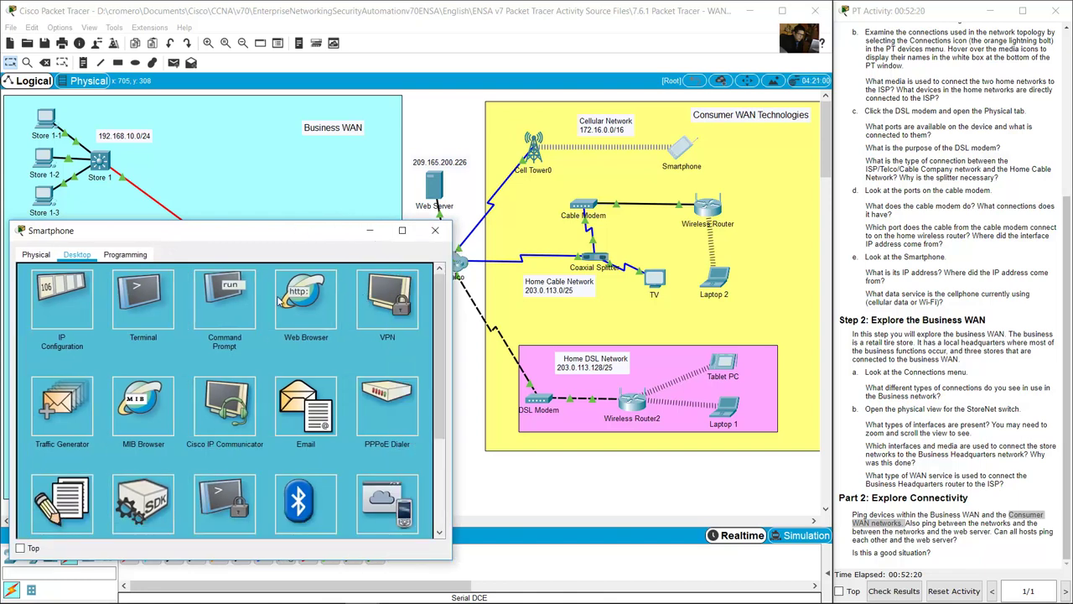
pyautogui.click(210, 306)
pyautogui.scroll(-4, 318, 400)
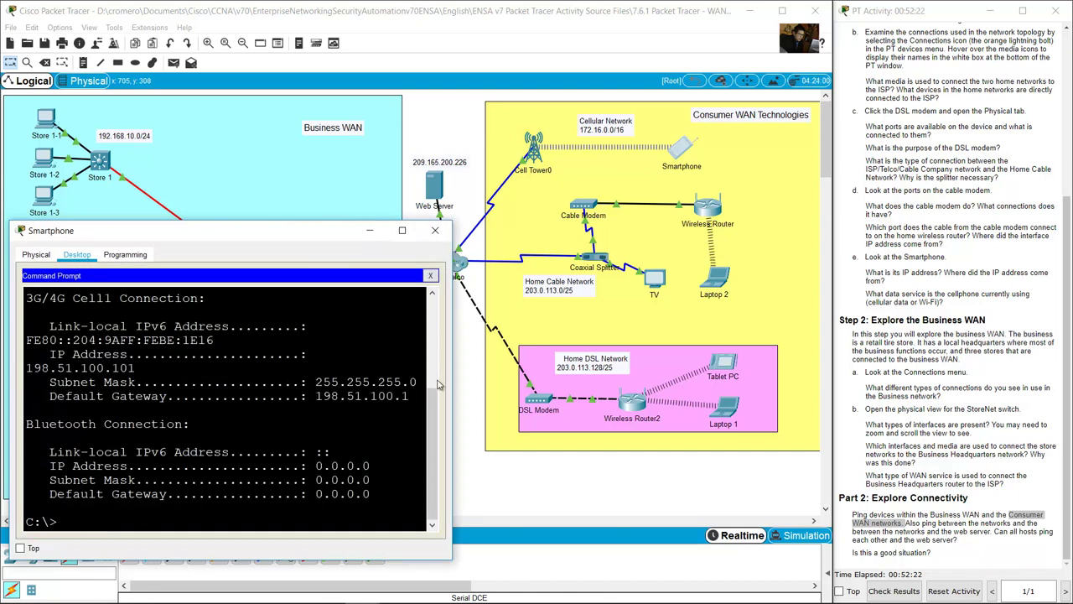
pyautogui.moveTo(452, 373); pyautogui.dragTo(538, 372)
# Look up Laptop 1's IP address in its IP configuration and close the laptop's window
pyautogui.click(734, 470)
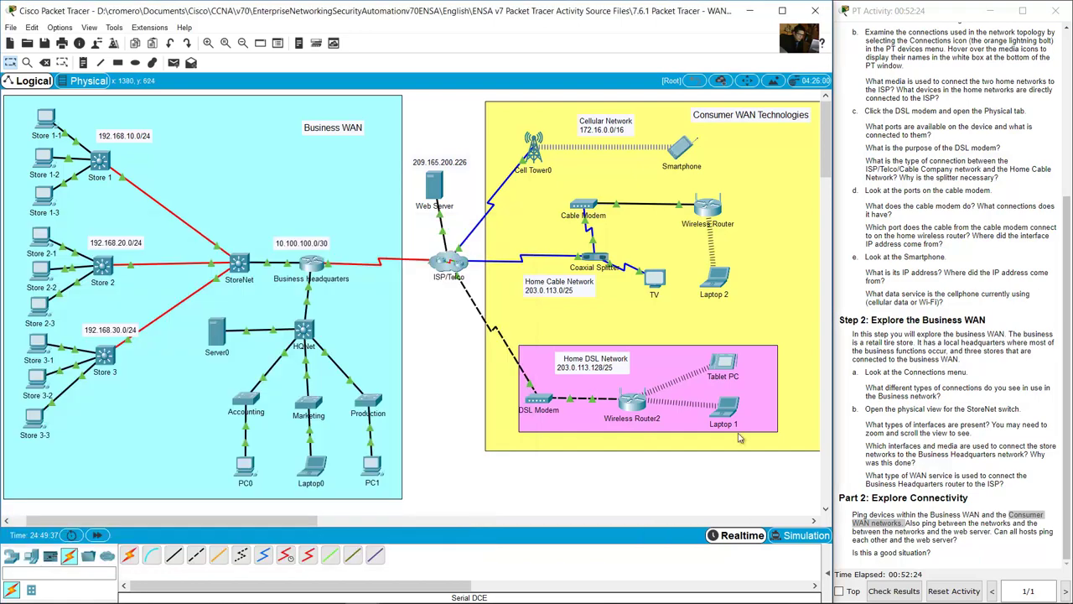
pyautogui.click(724, 408)
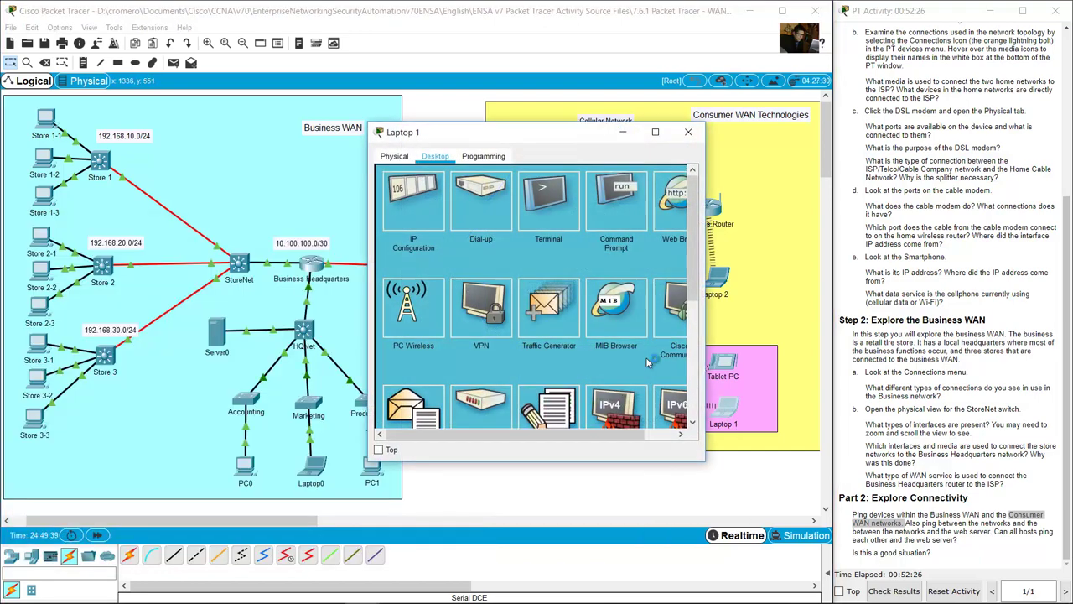
pyautogui.click(399, 206)
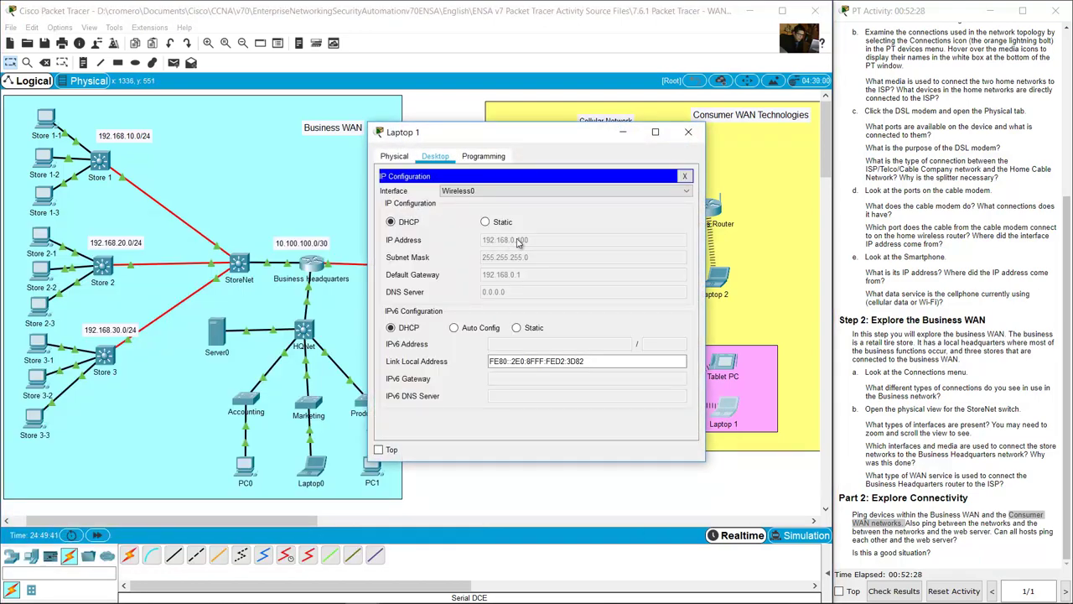
pyautogui.click(687, 131)
# Ping Laptop 1 at 192.168.0.100 from the Smartphone's command prompt and examine the replies
pyautogui.click(684, 152)
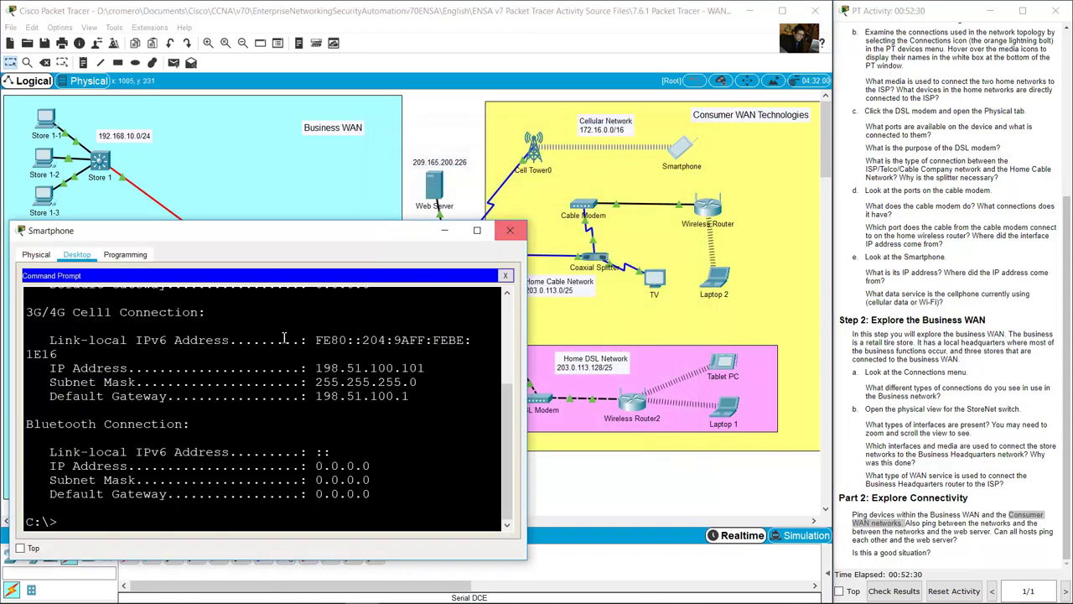
pyautogui.write('ping 192.168.0.10')
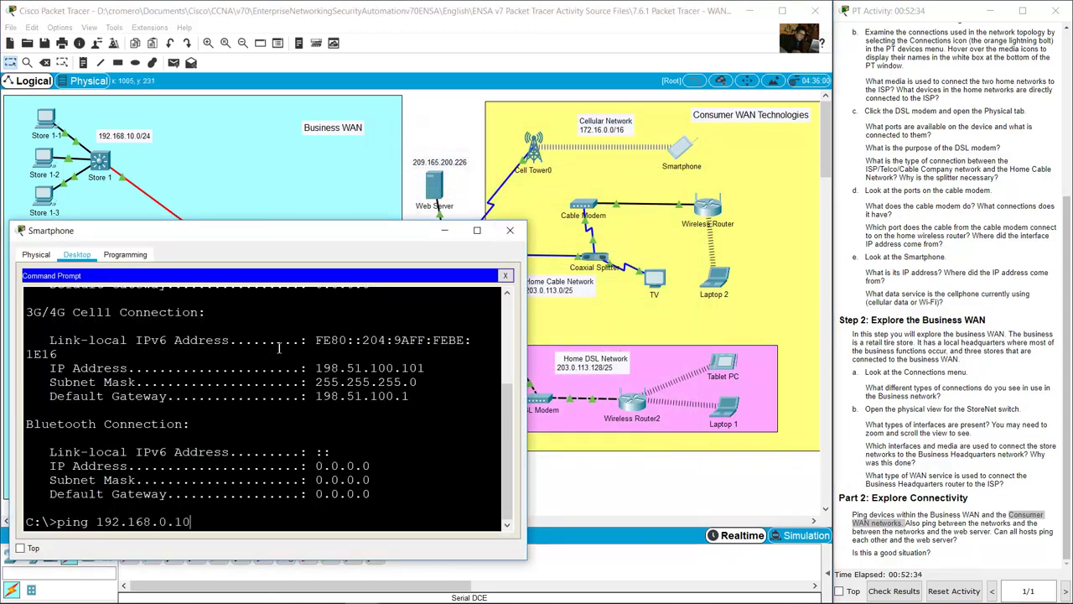
pyautogui.write('0')
pyautogui.press('Return')
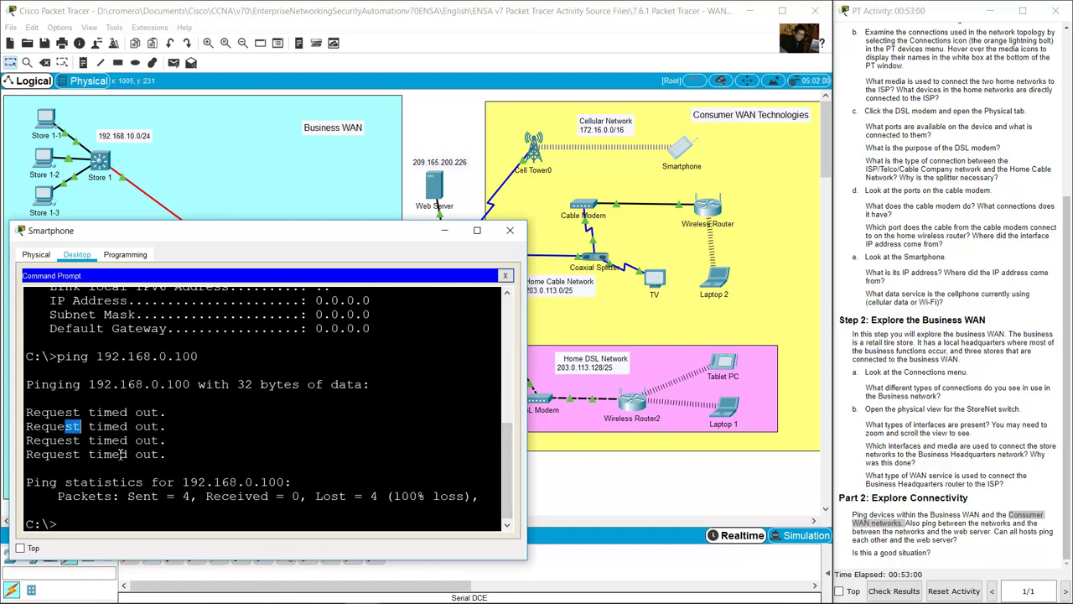
pyautogui.moveTo(69, 425); pyautogui.dragTo(145, 462)
pyautogui.click(660, 503)
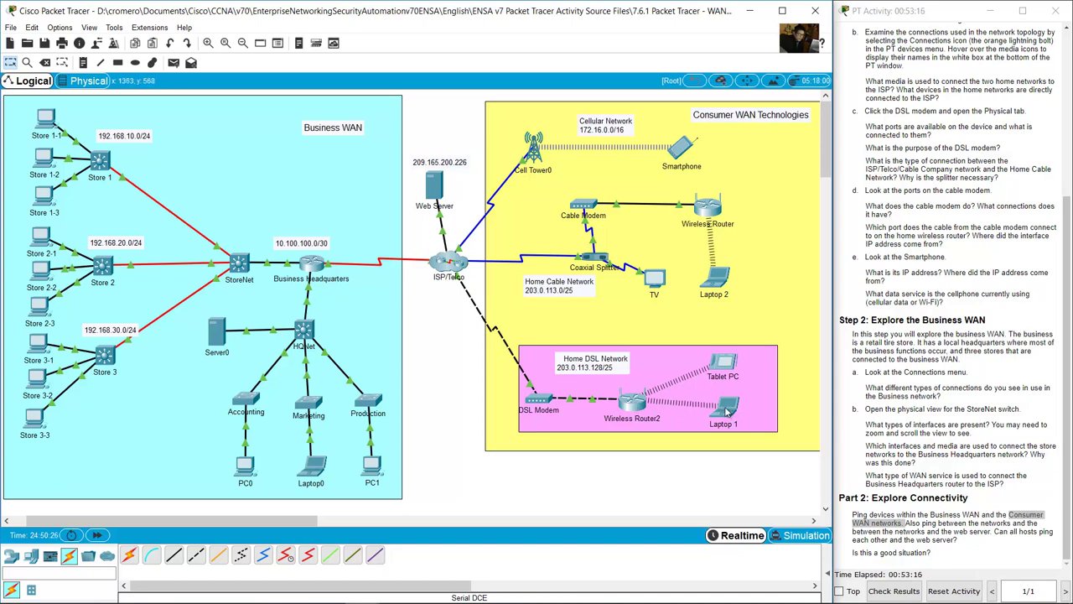
# Ping the web server at 209.165.200.226 from the Smartphone's command prompt, checking the Part 2 instructions
pyautogui.click(929, 529)
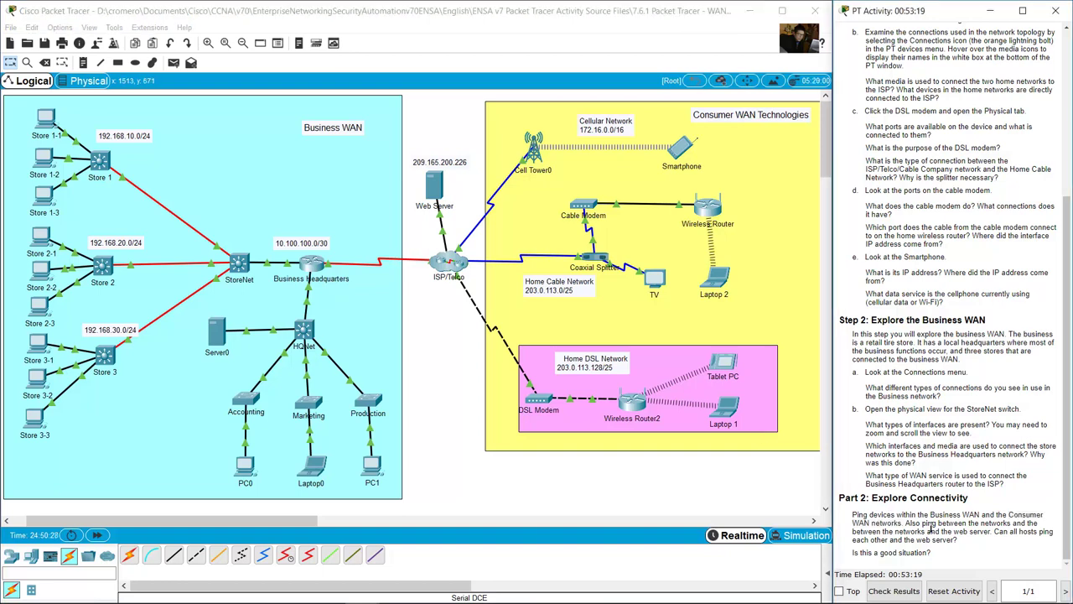
pyautogui.click(692, 147)
pyautogui.write('ping')
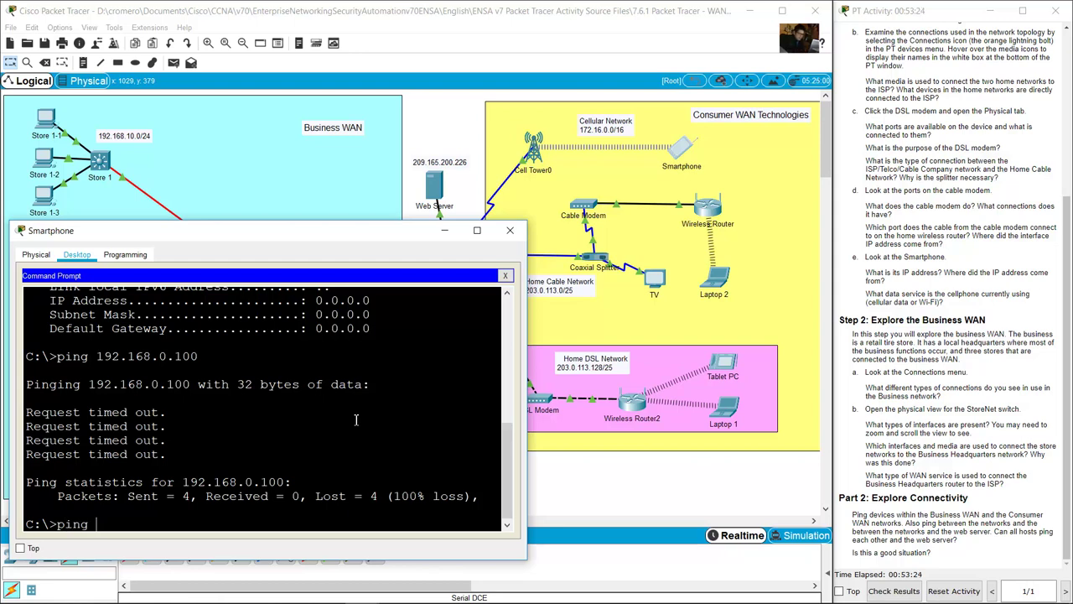
pyautogui.click(433, 132)
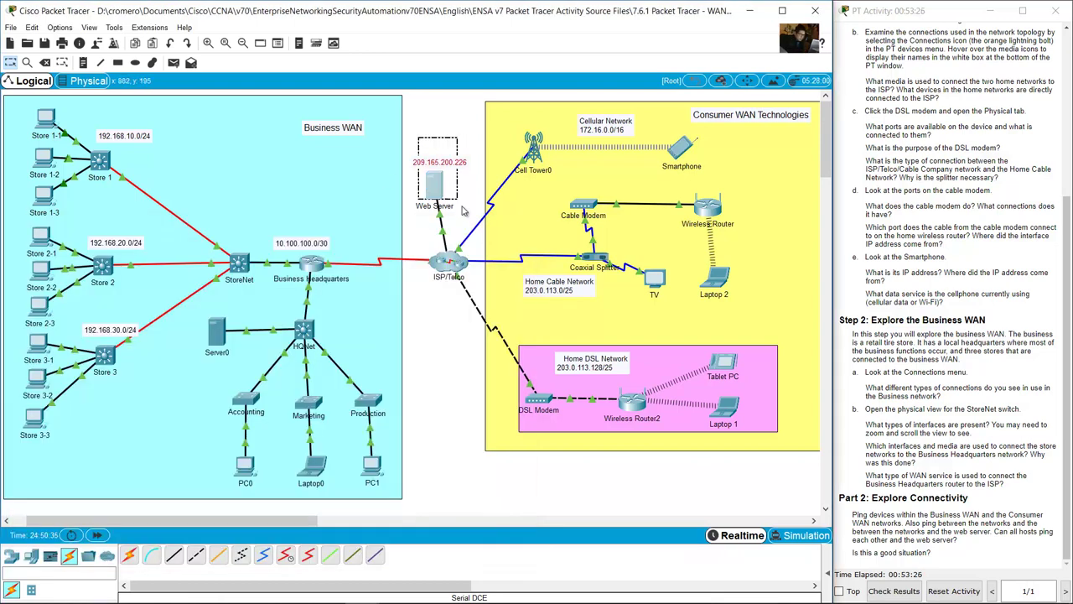
pyautogui.click(681, 150)
pyautogui.write('g 209.165.200.226')
pyautogui.press('Return')
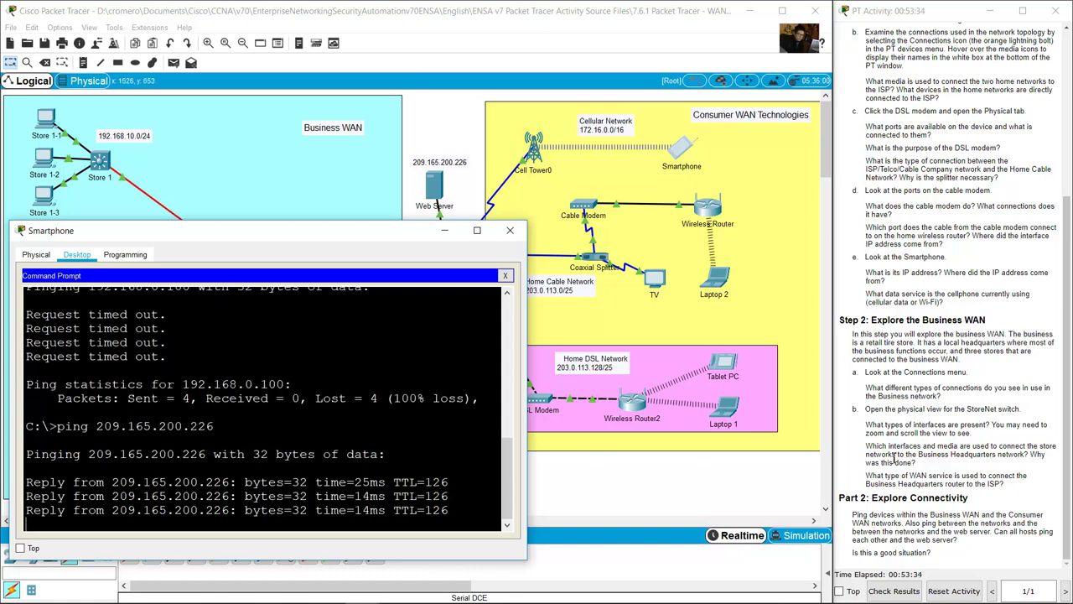
pyautogui.click(988, 518)
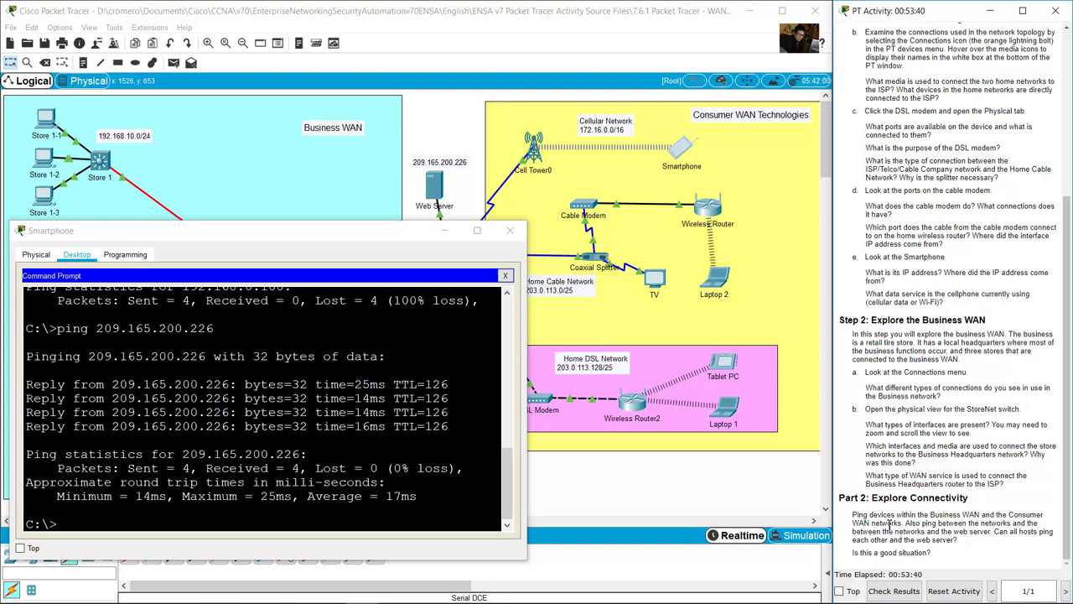
# Look up Server0's IP address in the Business WAN through its IP configuration and close the server's window
pyautogui.click(441, 206)
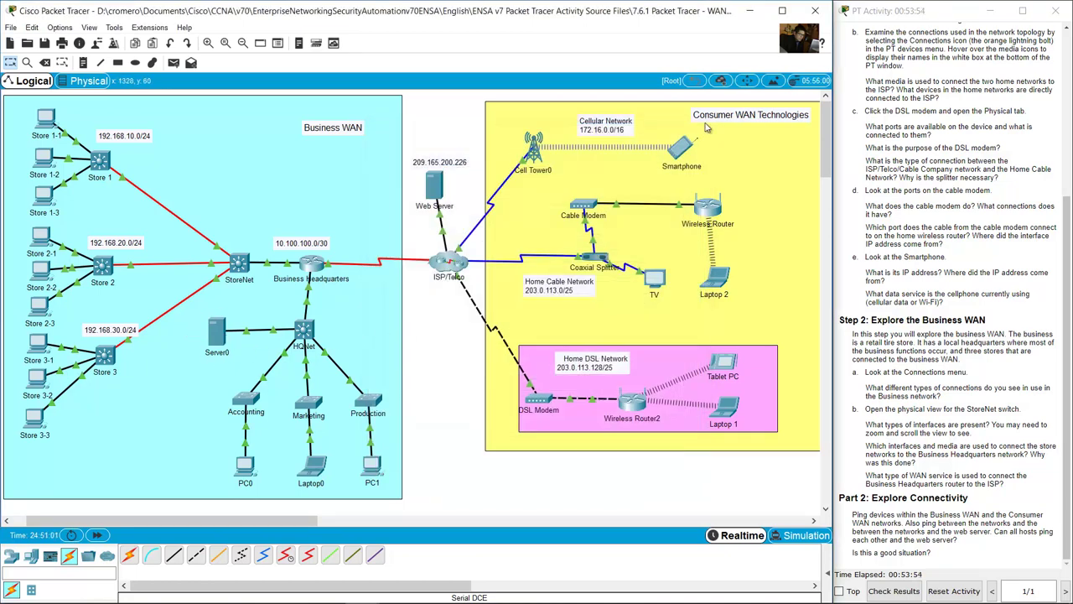
pyautogui.click(217, 332)
pyautogui.click(475, 156)
pyautogui.click(414, 201)
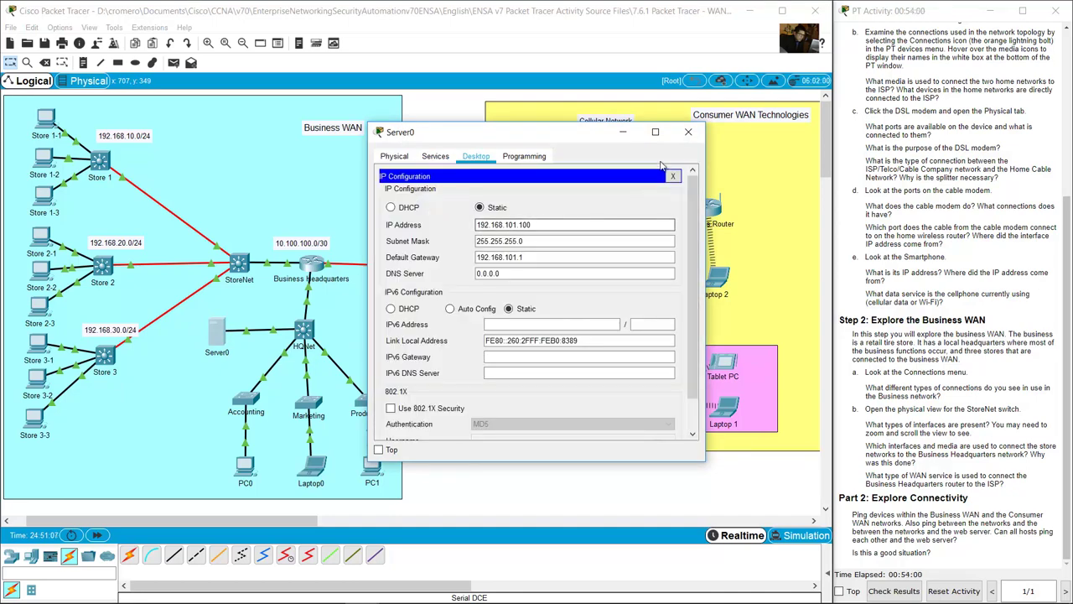
pyautogui.click(688, 132)
# Ping Server0 at 192.168.101.100 from the Smartphone's command prompt and examine the replies
pyautogui.click(681, 151)
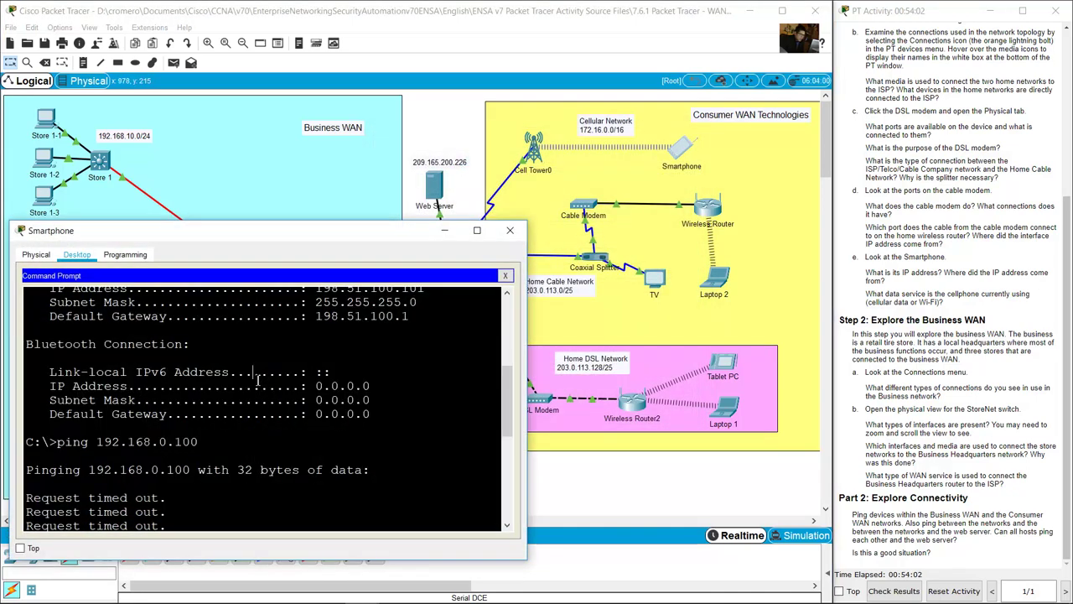
pyautogui.write('pi')
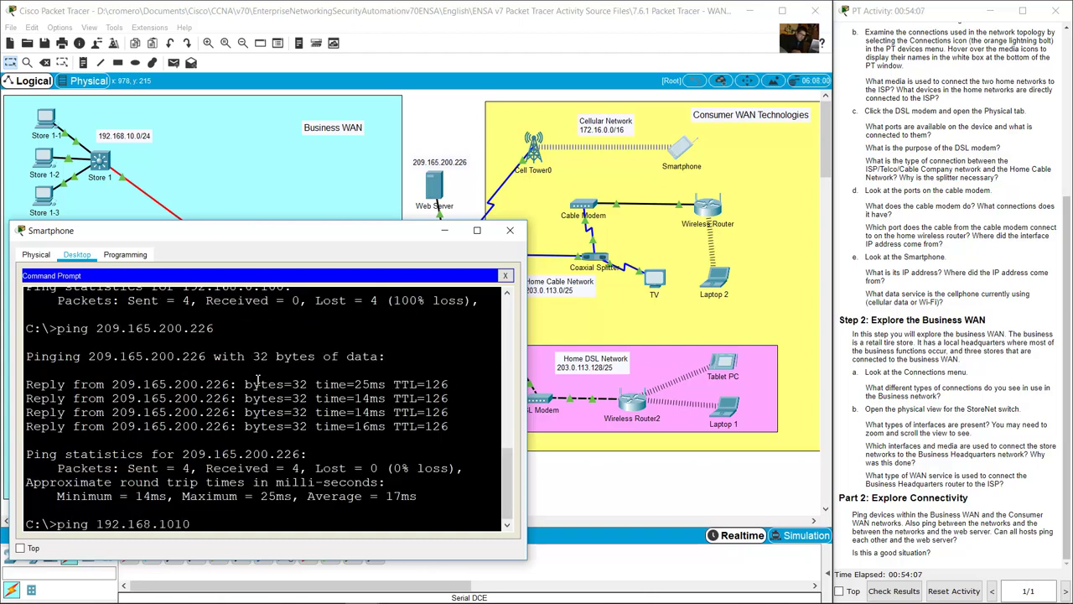
pyautogui.write('ng 192.168.101.100')
pyautogui.press('Return')
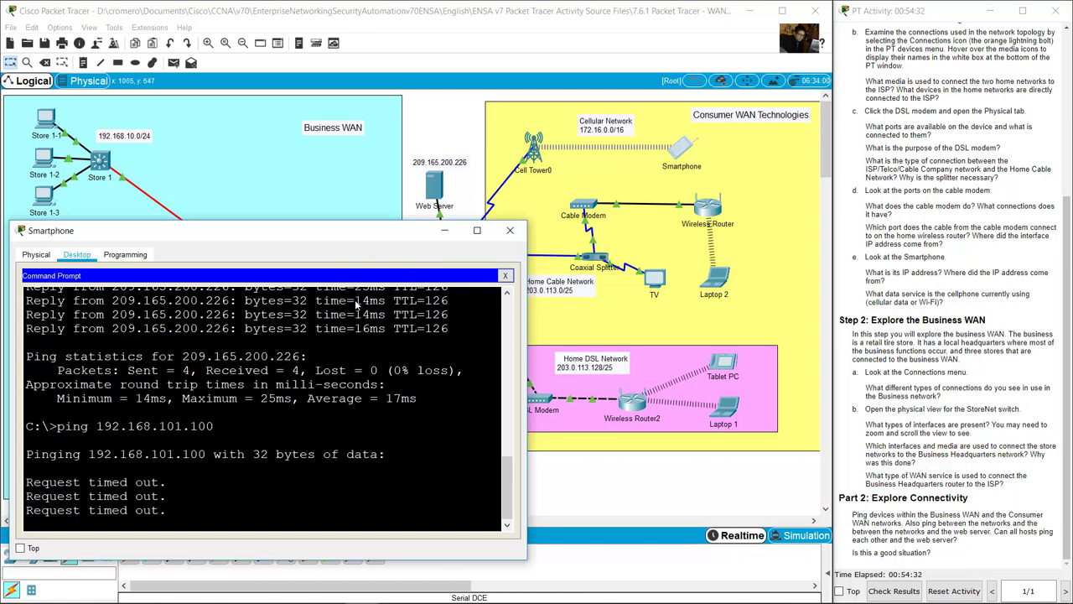
pyautogui.moveTo(63, 419); pyautogui.dragTo(109, 475)
pyautogui.click(609, 503)
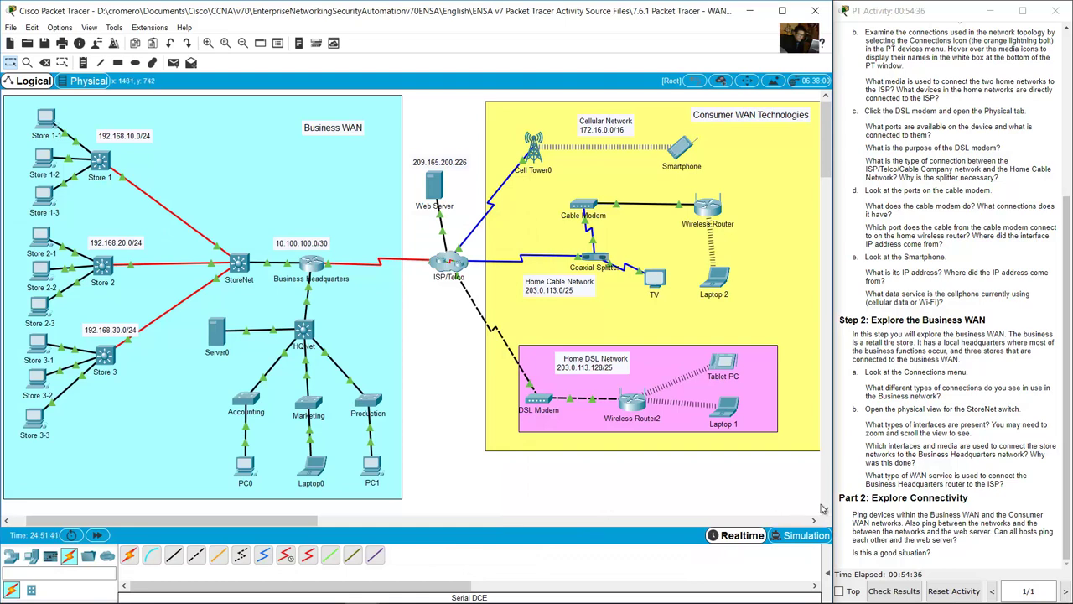
# Read the Part 2 questions on whether all hosts can ping each other and the web server, and whether this is good
pyautogui.moveTo(996, 533); pyautogui.dragTo(945, 540)
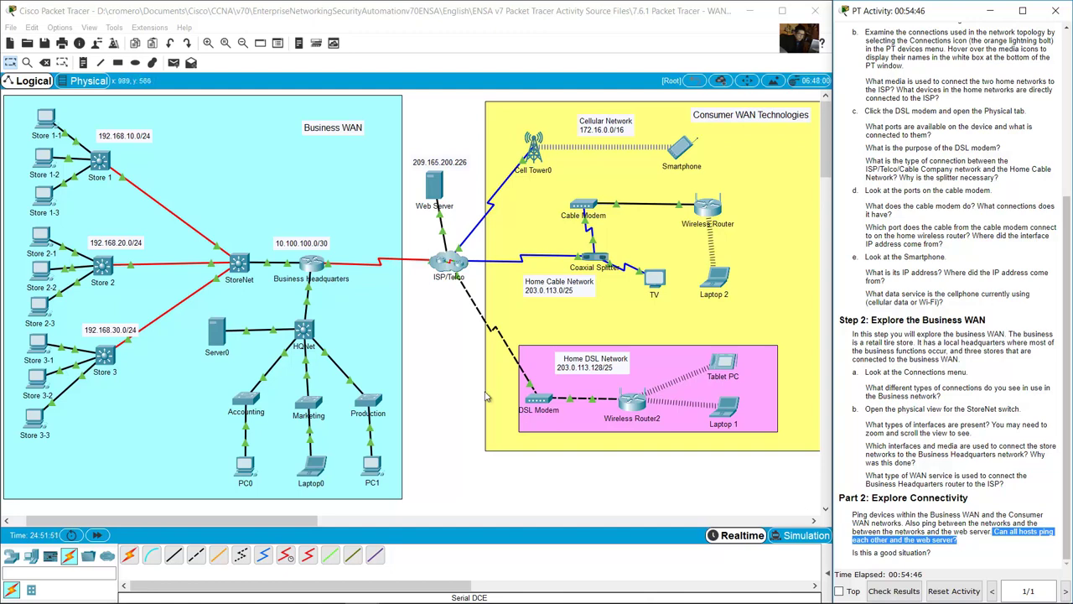
pyautogui.click(415, 346)
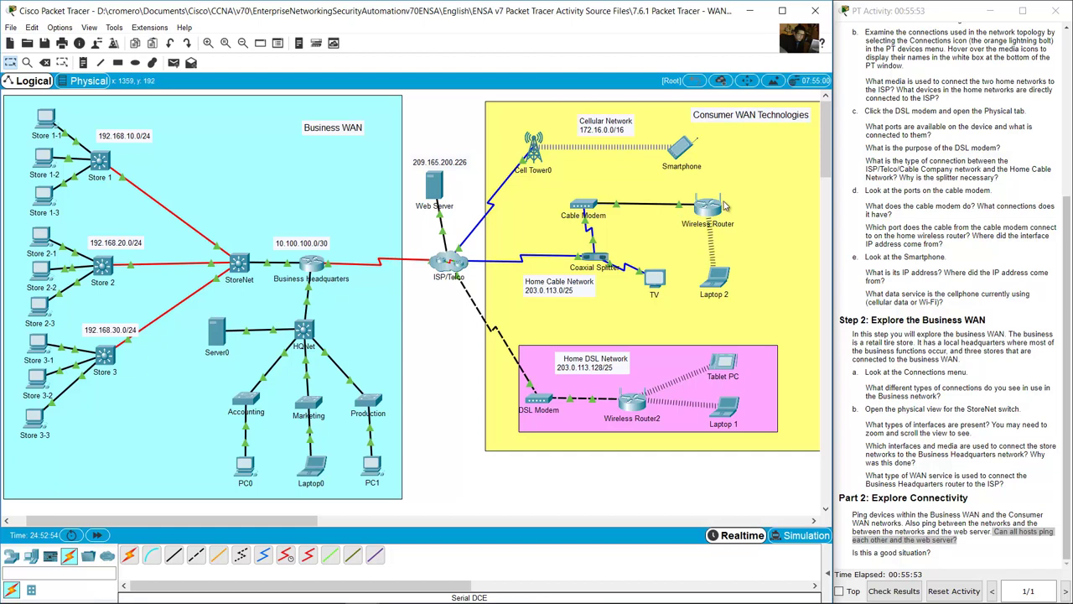
pyautogui.click(868, 565)
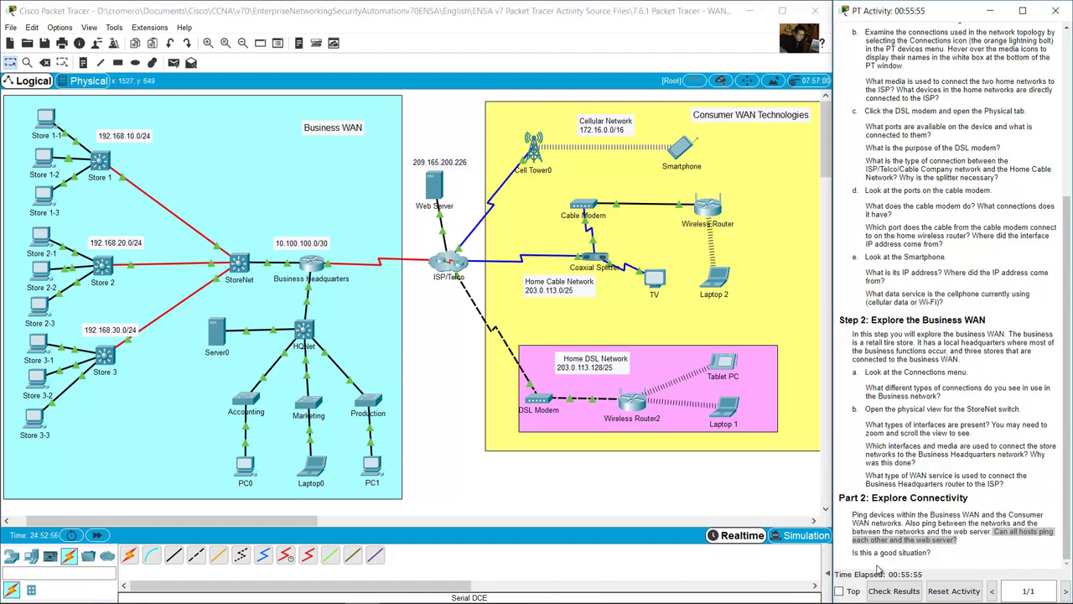
pyautogui.moveTo(852, 549); pyautogui.dragTo(950, 556)
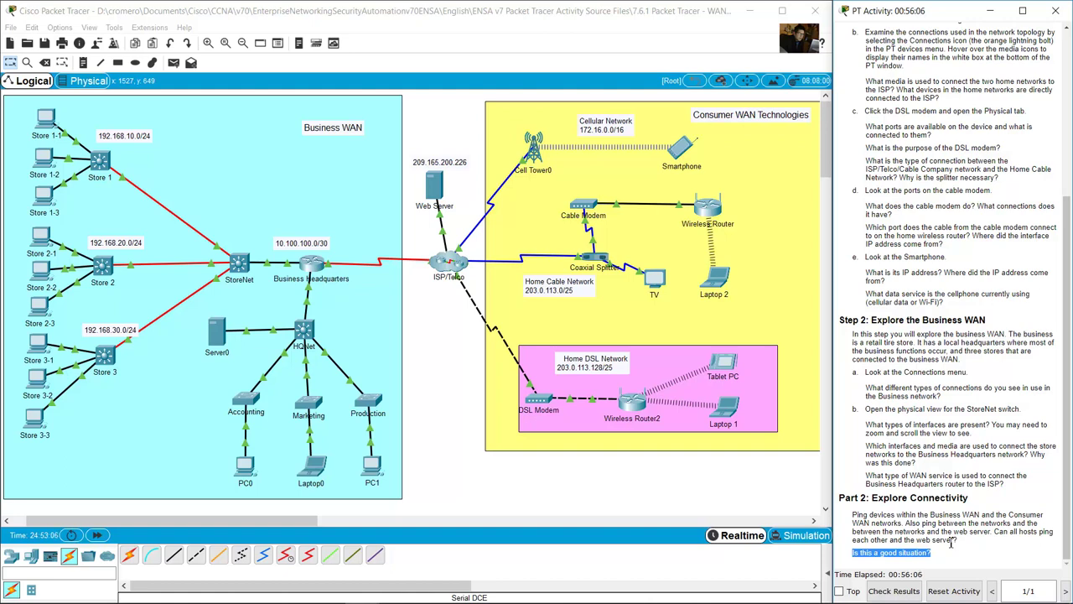
pyautogui.click(462, 434)
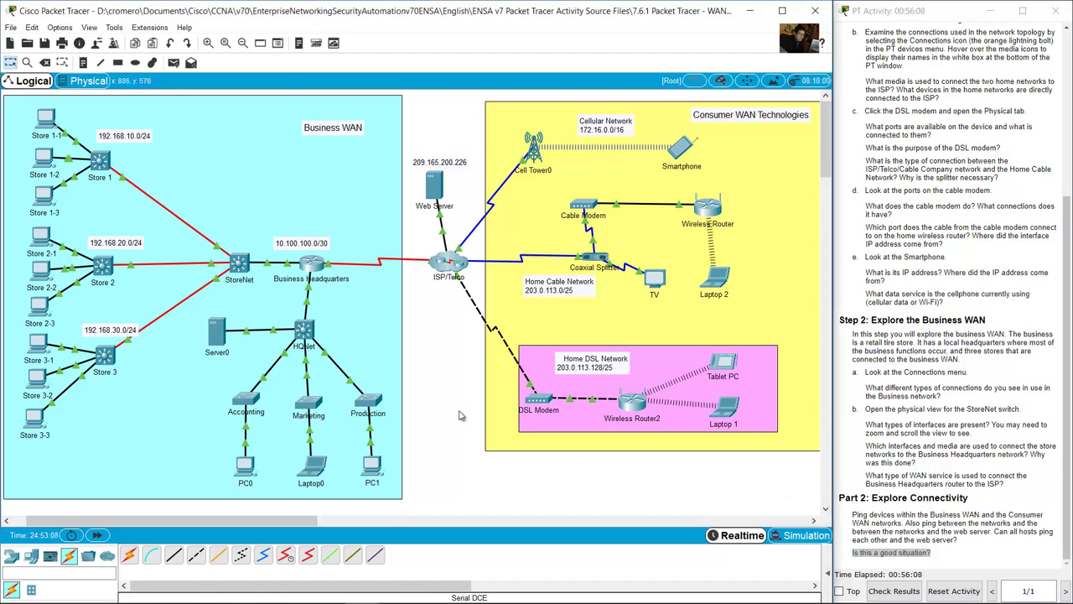